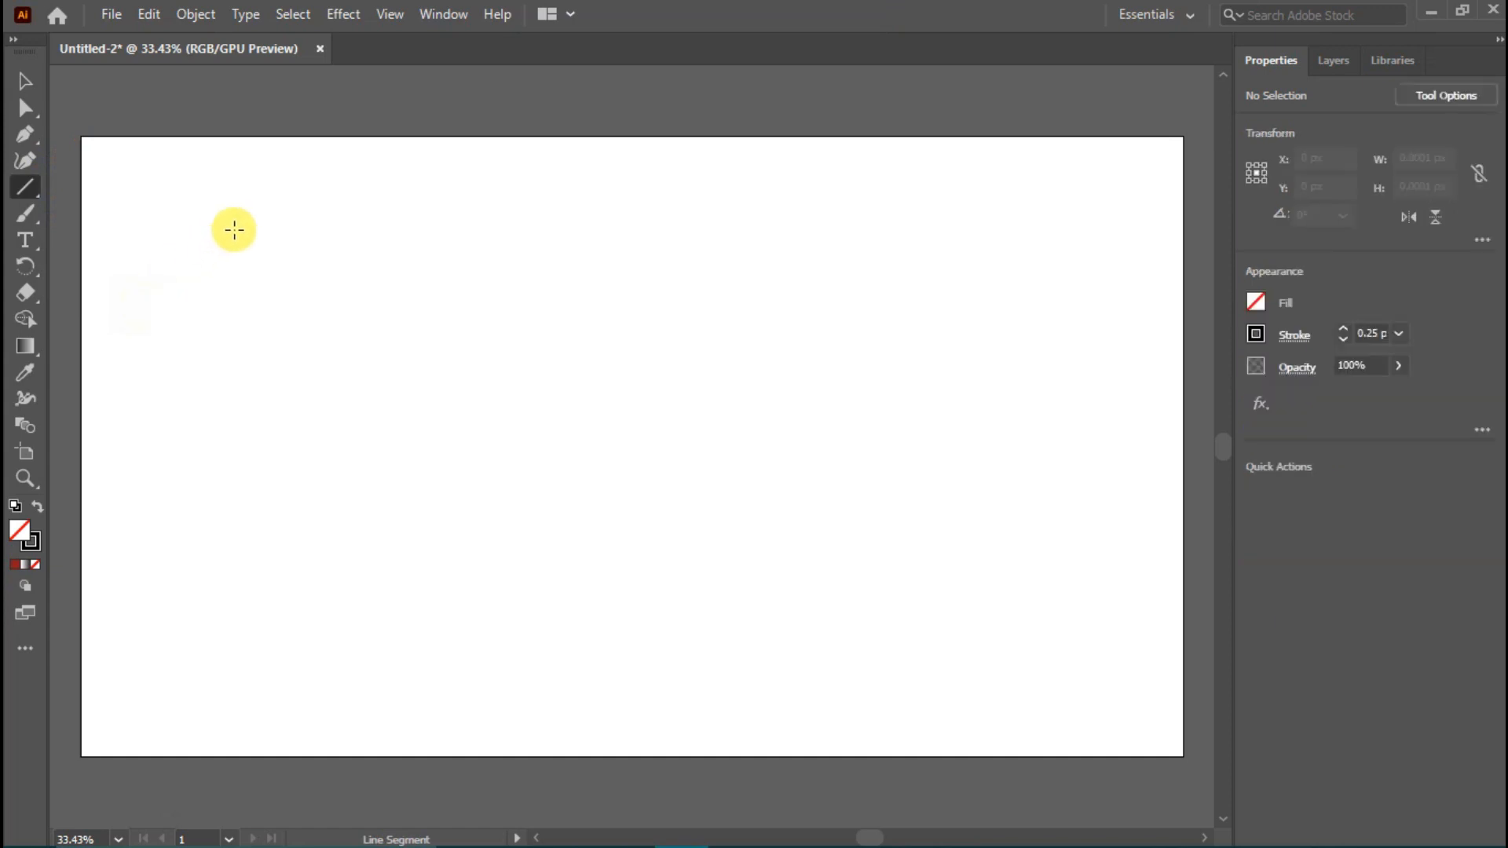
Draw a horizontal line about 1196 px long and duplicate it downward into four evenly spaced pairs of parallel lines
mouse_move(235, 203)
mouse_down()
mouse_move(626, 231)
mouse_move(923, 202)
mouse_up()
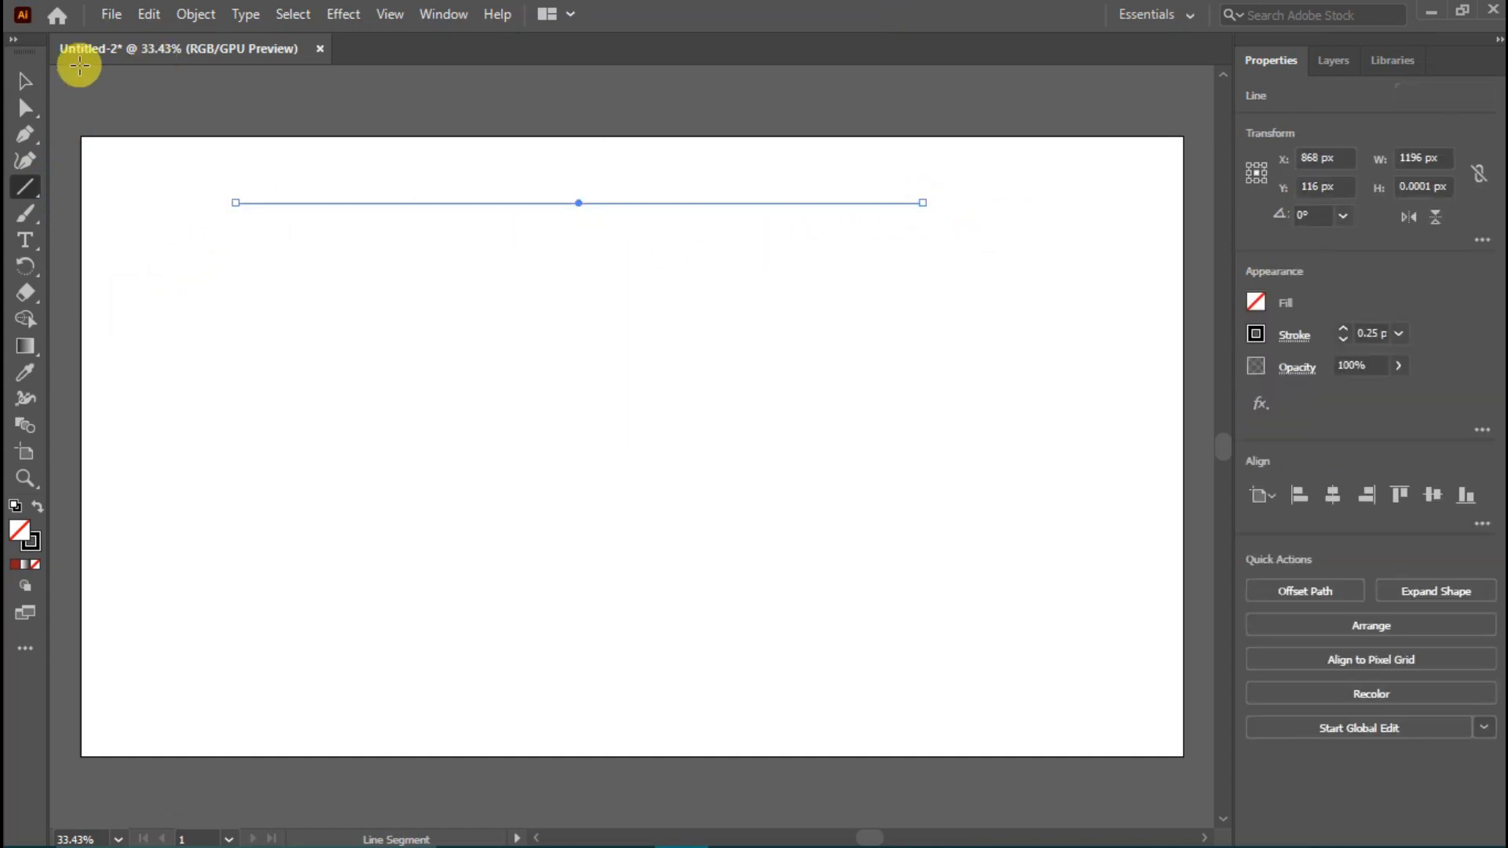
click(253, 222)
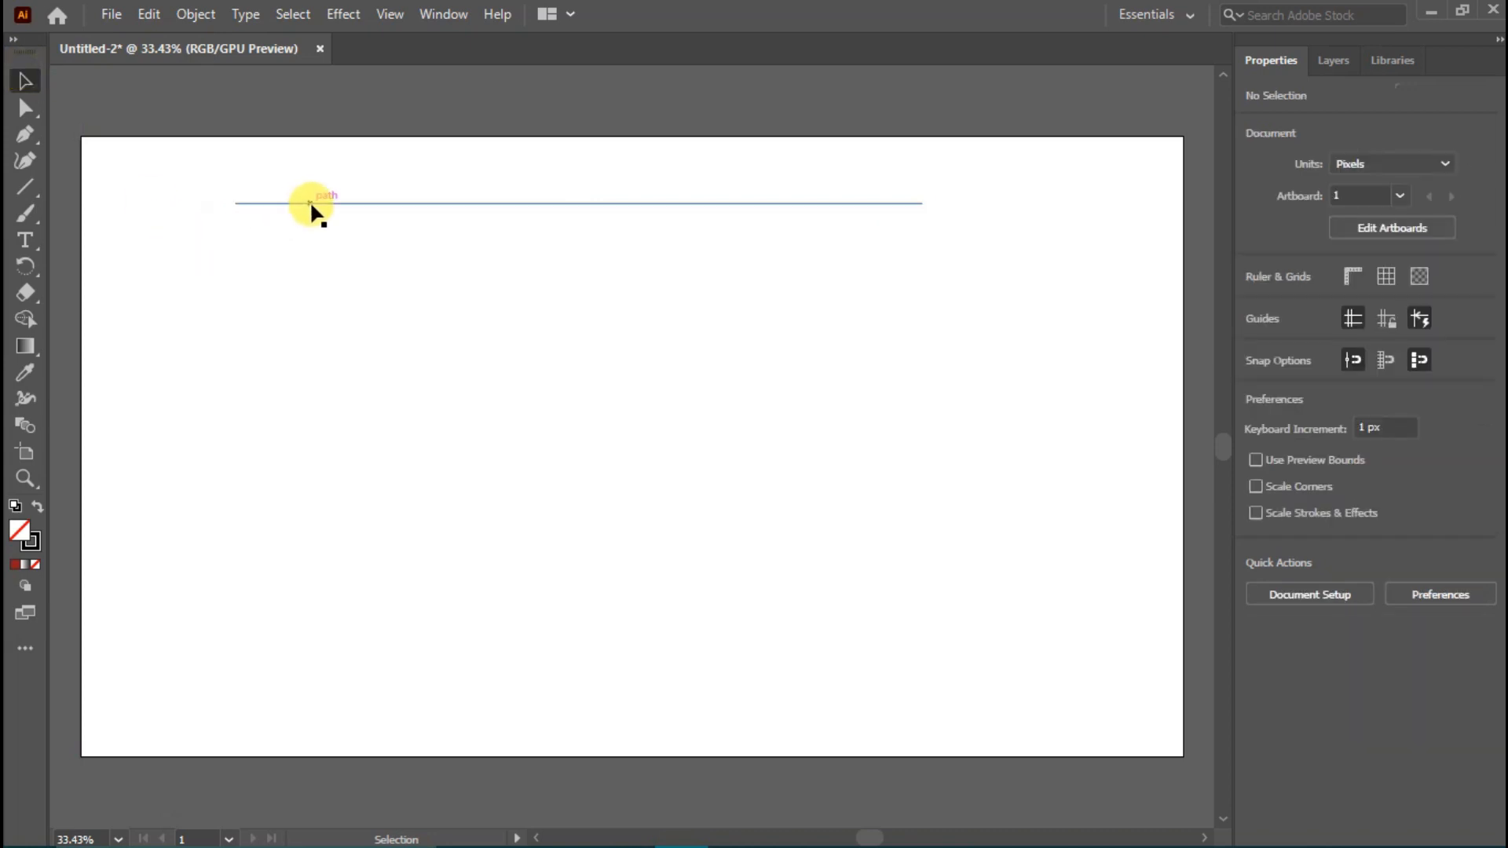
drag(311, 203, 322, 246)
drag(243, 179, 411, 351)
key(ctrl+d)
key(ctrl+d)
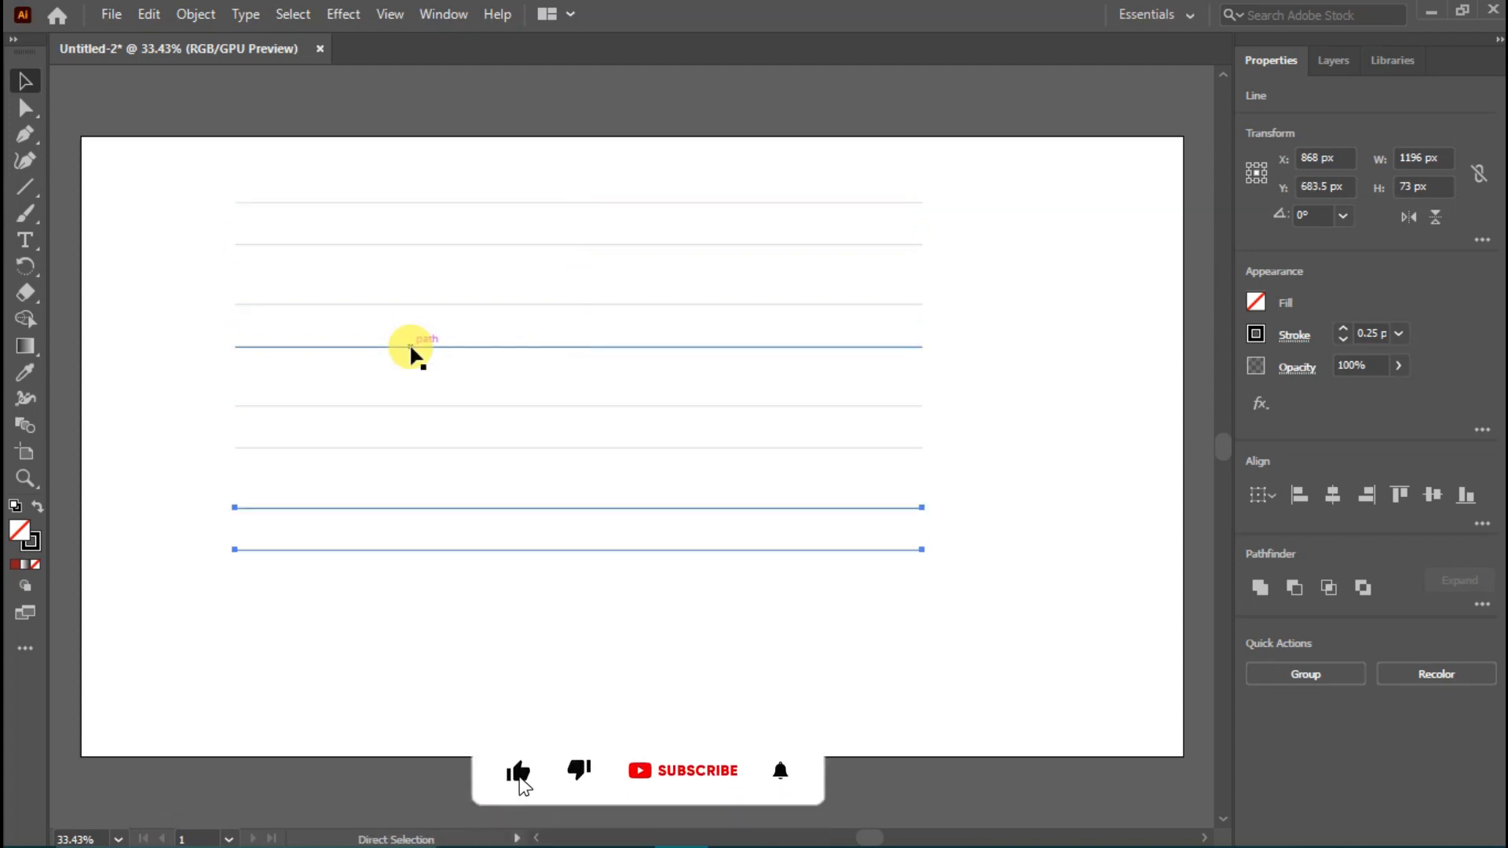
Set the stroke of all eight lines to 1 pt and shift them sideways to about X 906 px
drag(189, 194, 727, 629)
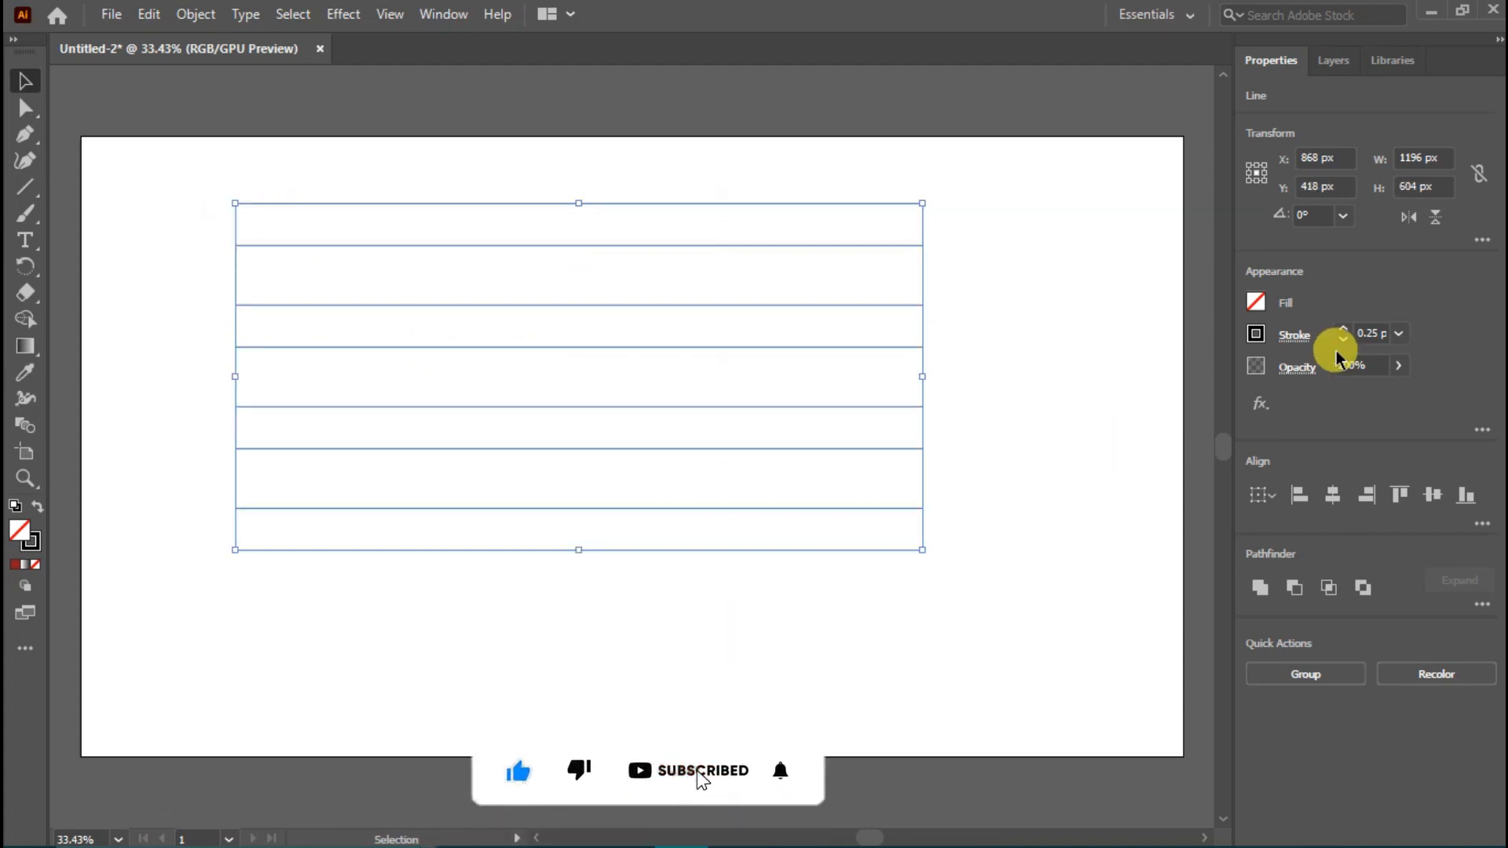
click(1343, 330)
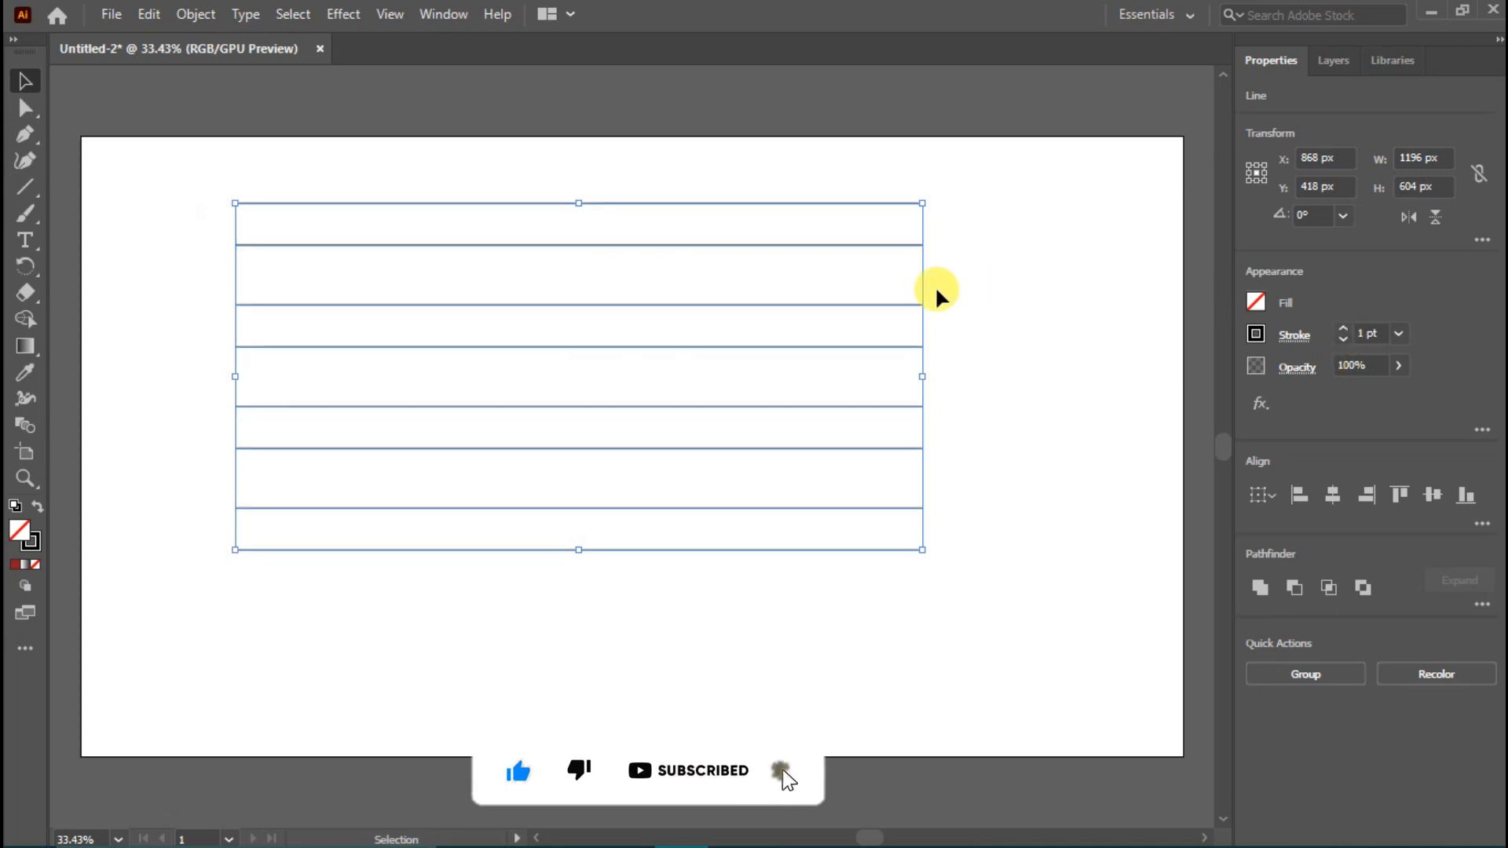
drag(641, 203, 660, 207)
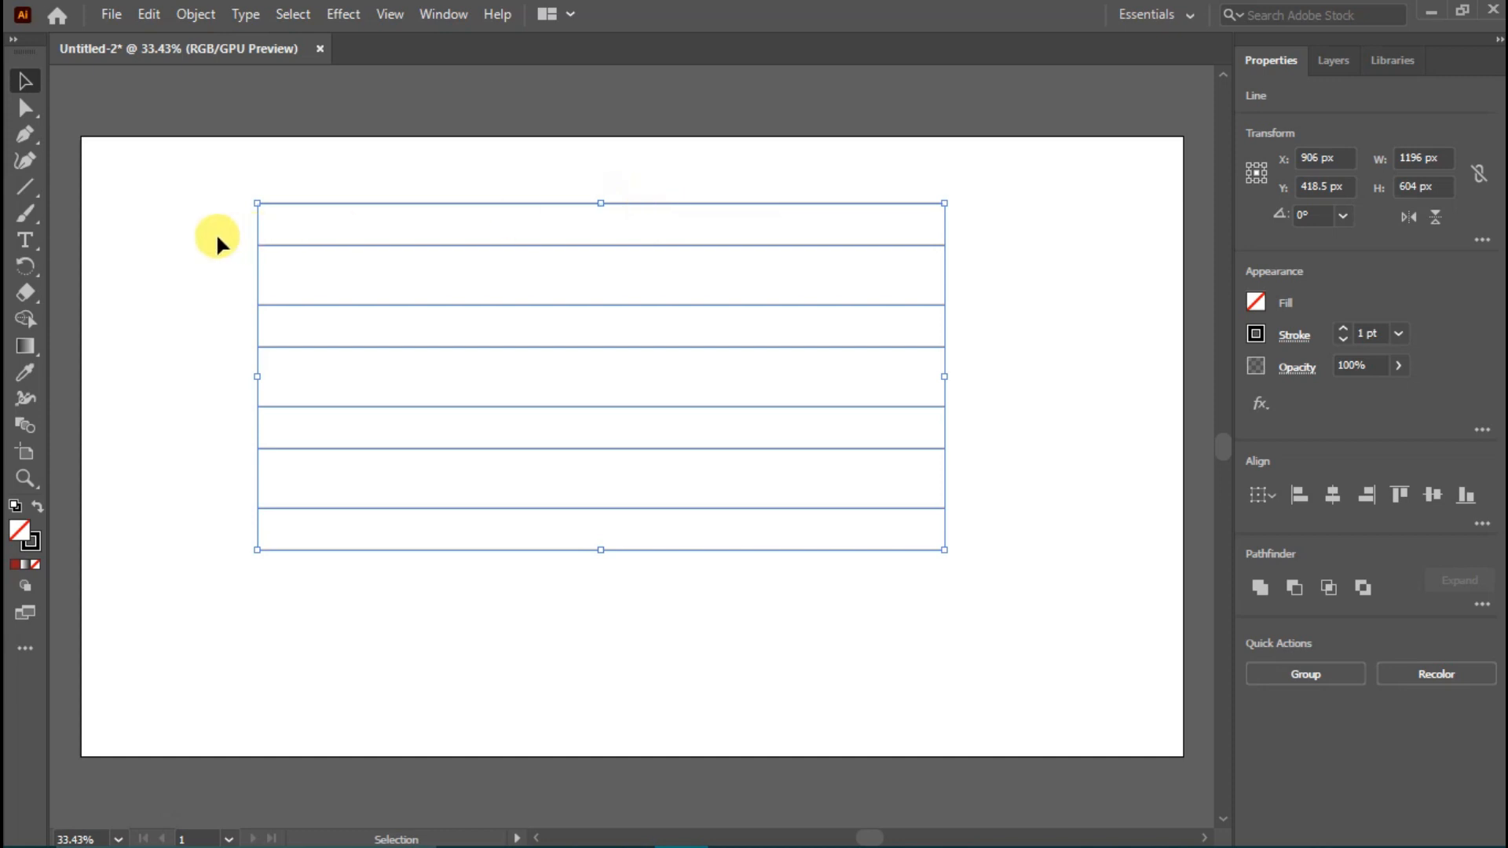
click(181, 243)
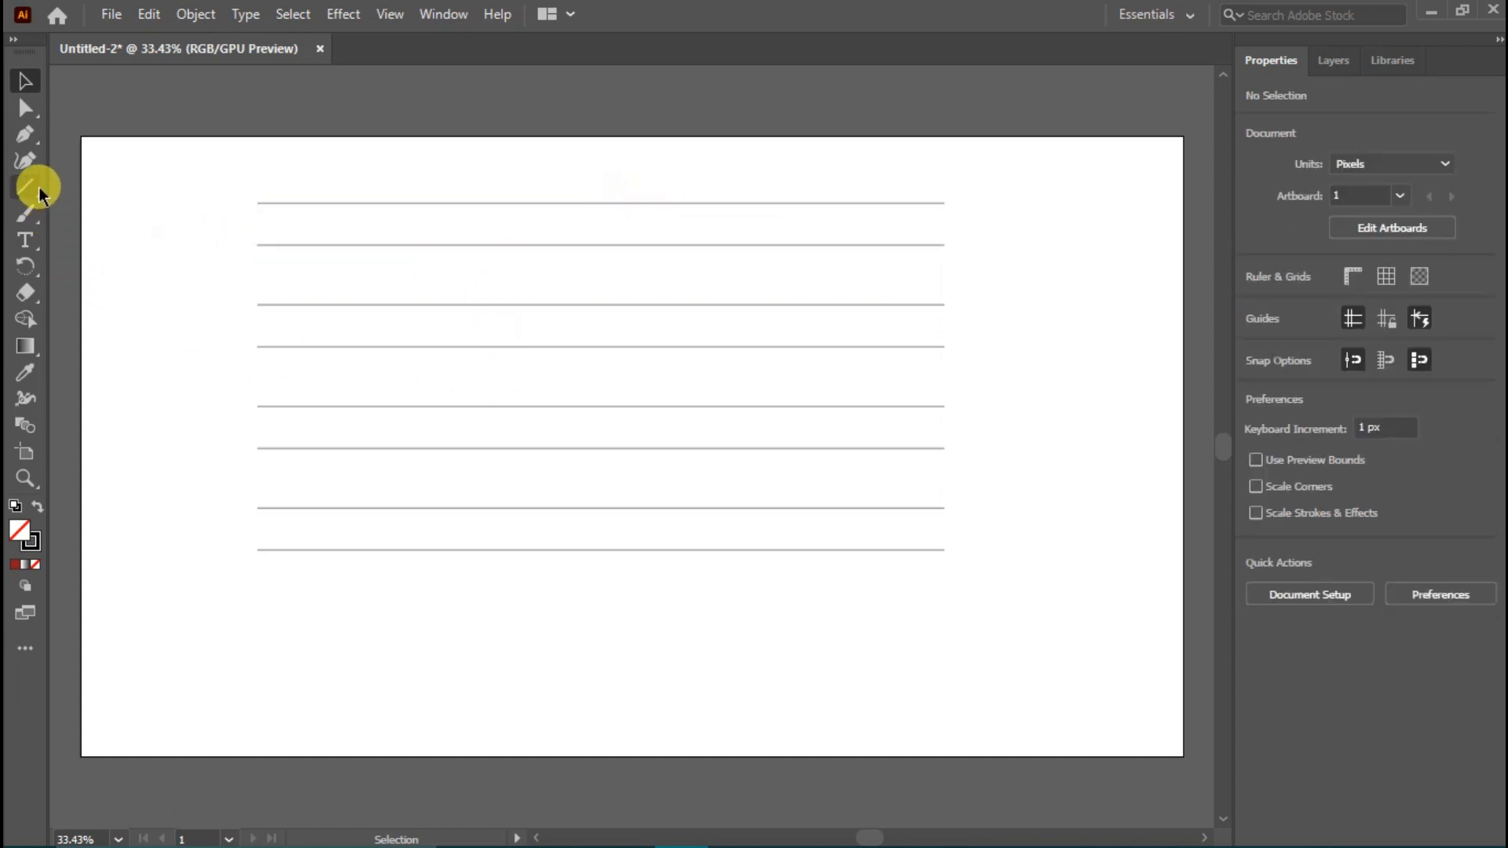
Draw a circle about 252 px wide between the third and sixth lines and paste a copy behind it, enlarged concentrically to about 456 px
drag(37, 187, 82, 223)
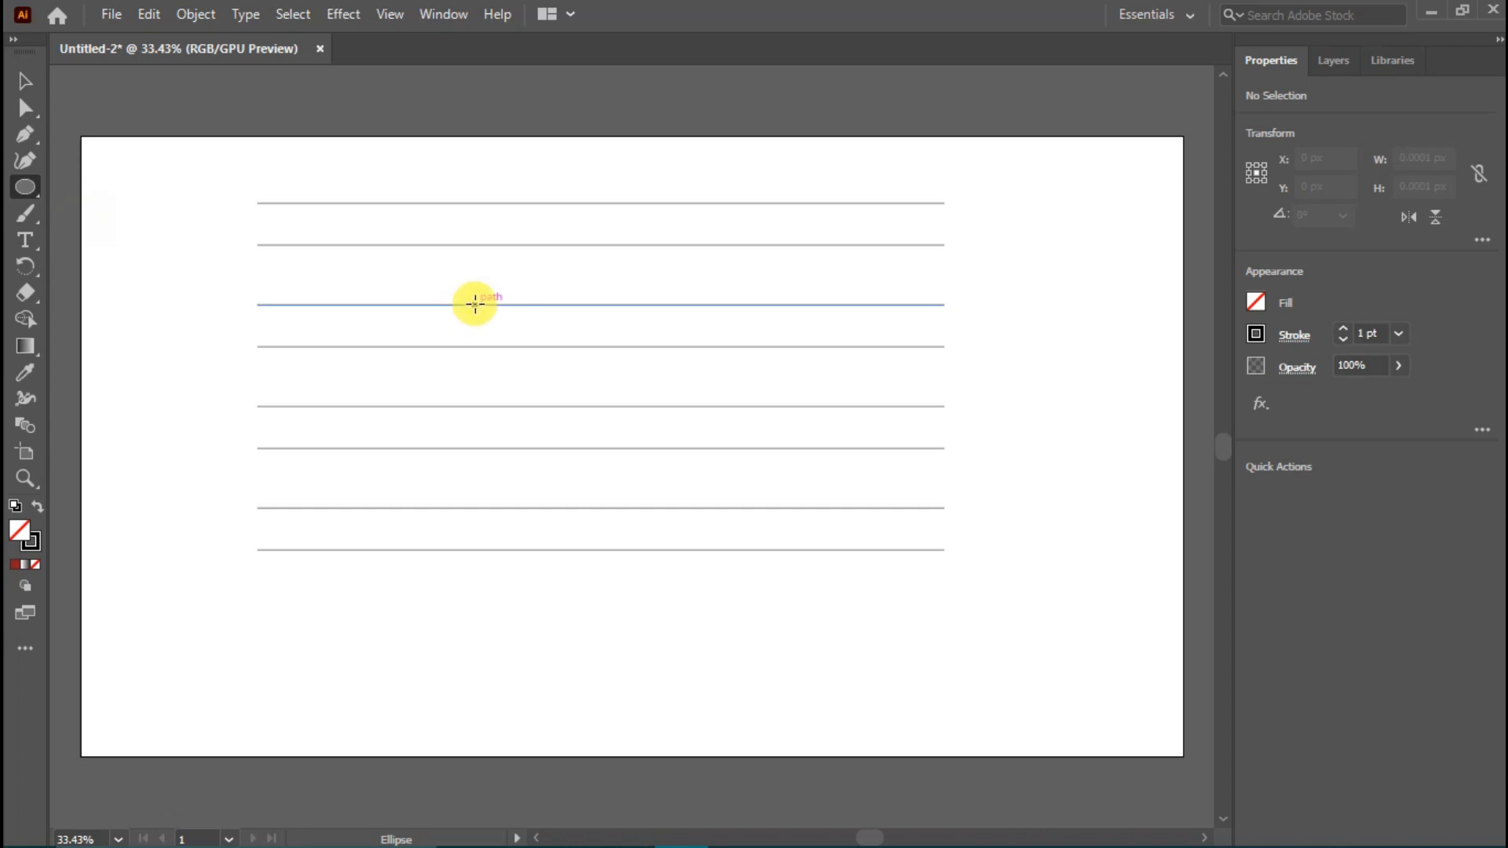
drag(475, 305, 620, 432)
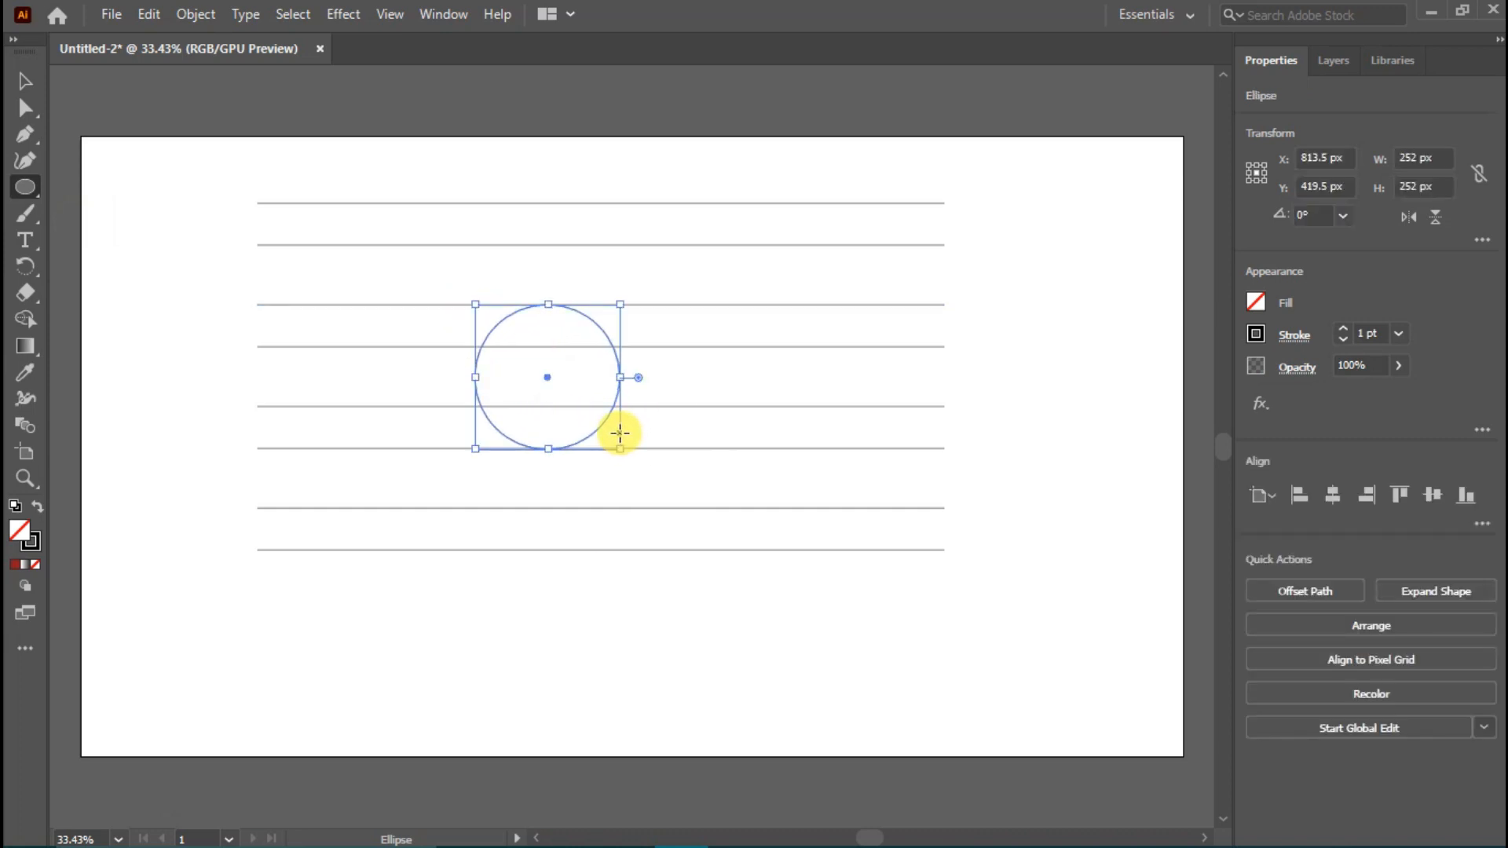
click(150, 14)
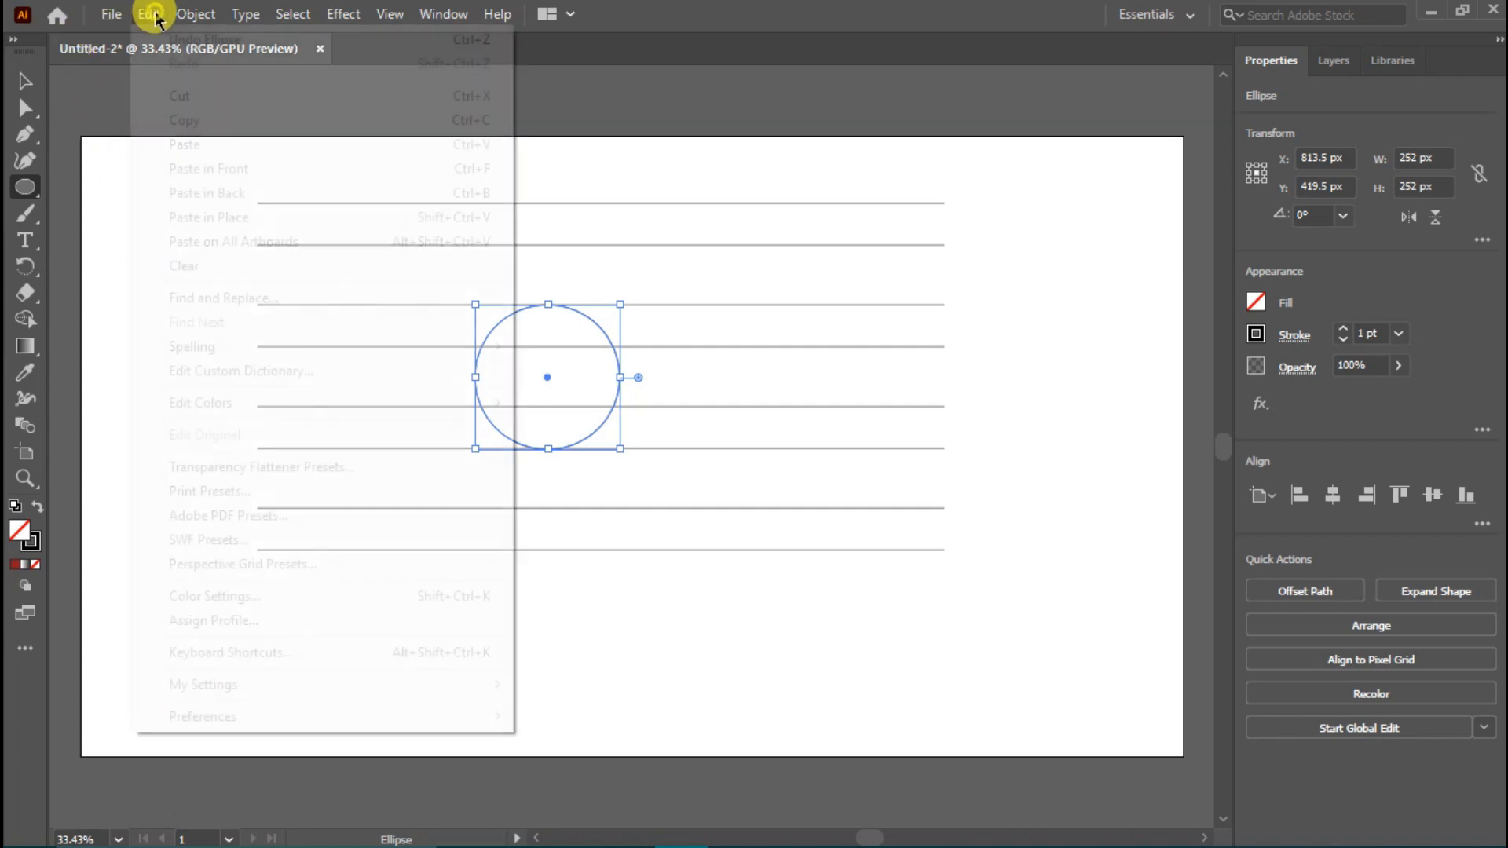
click(186, 111)
click(151, 14)
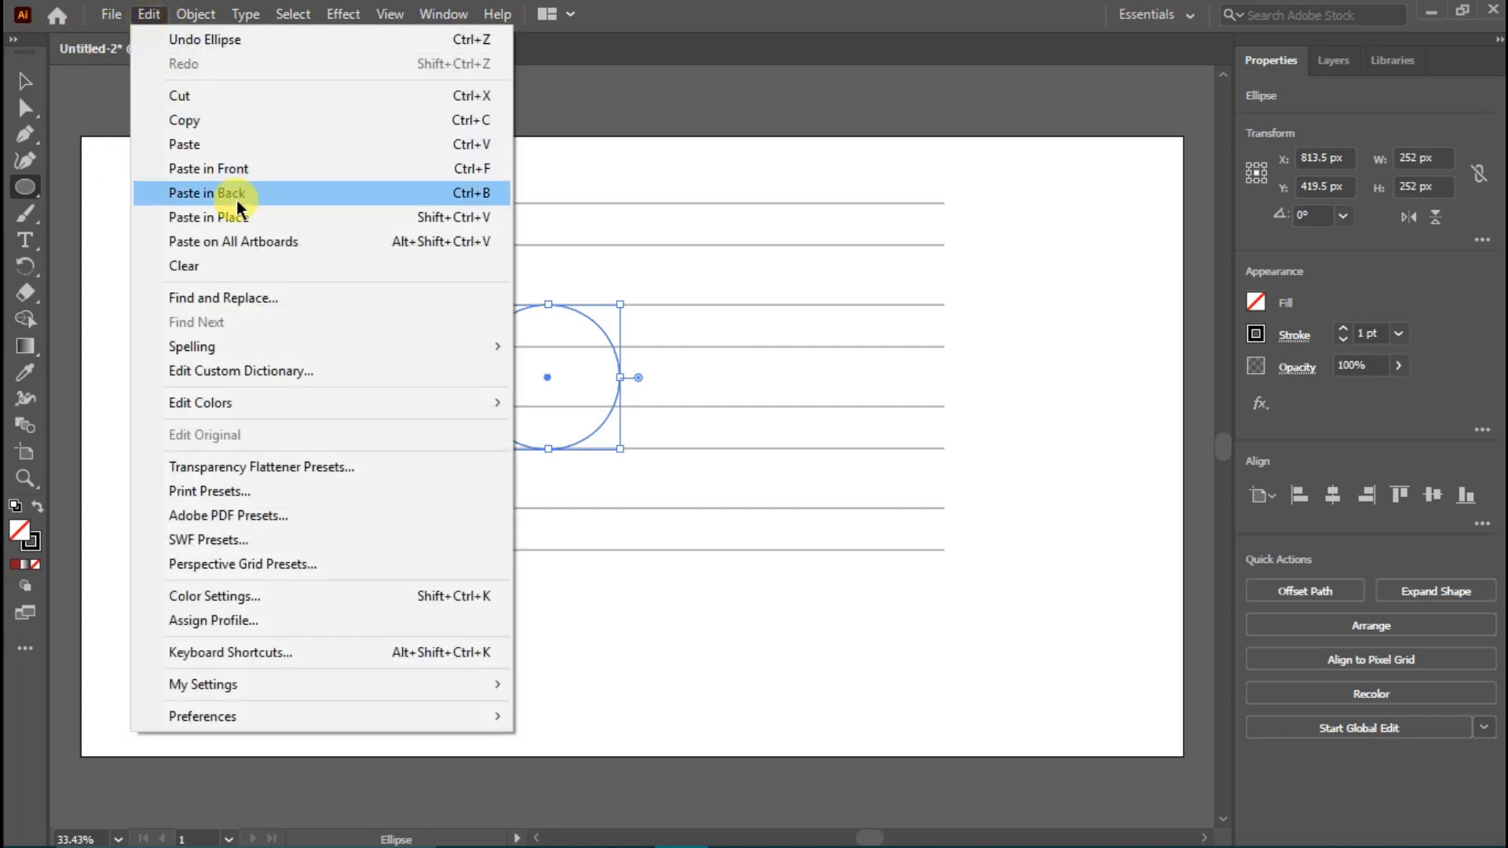
click(229, 195)
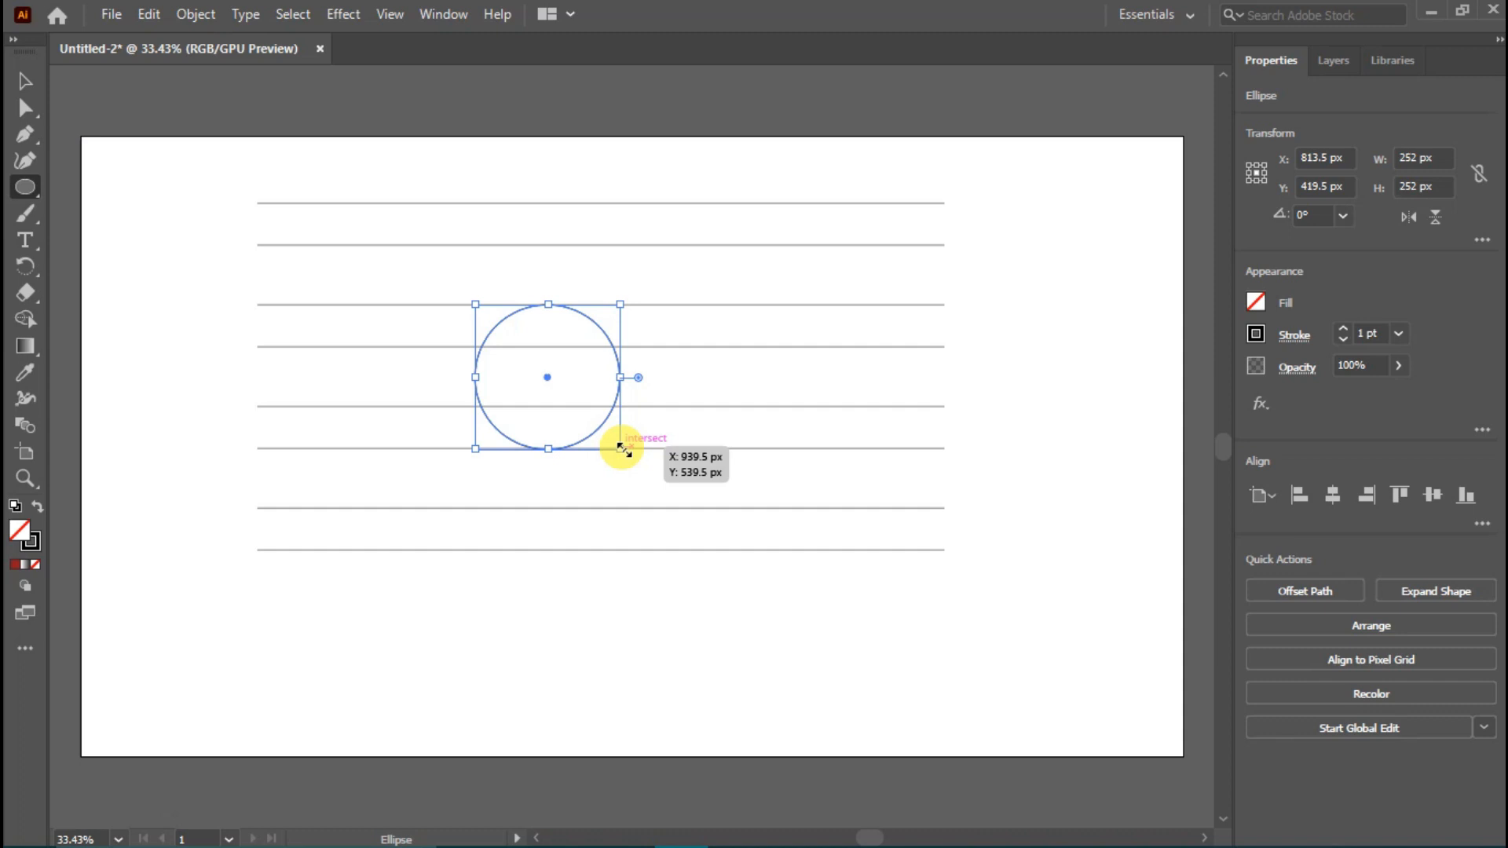
drag(621, 447, 740, 506)
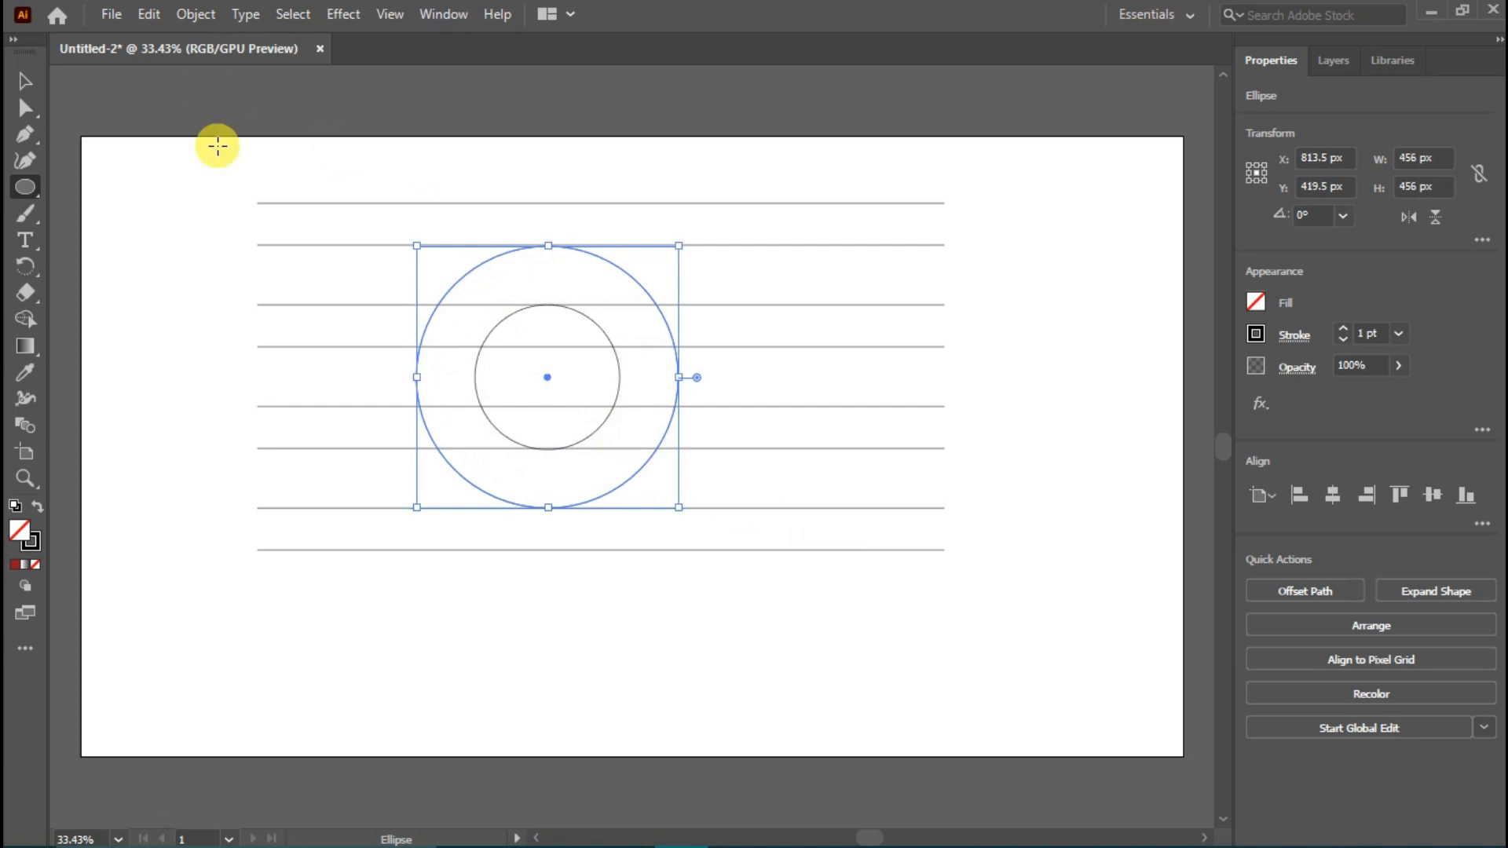
Nudge the topmost horizontal line down to Y 117.5 px
click(25, 81)
click(132, 191)
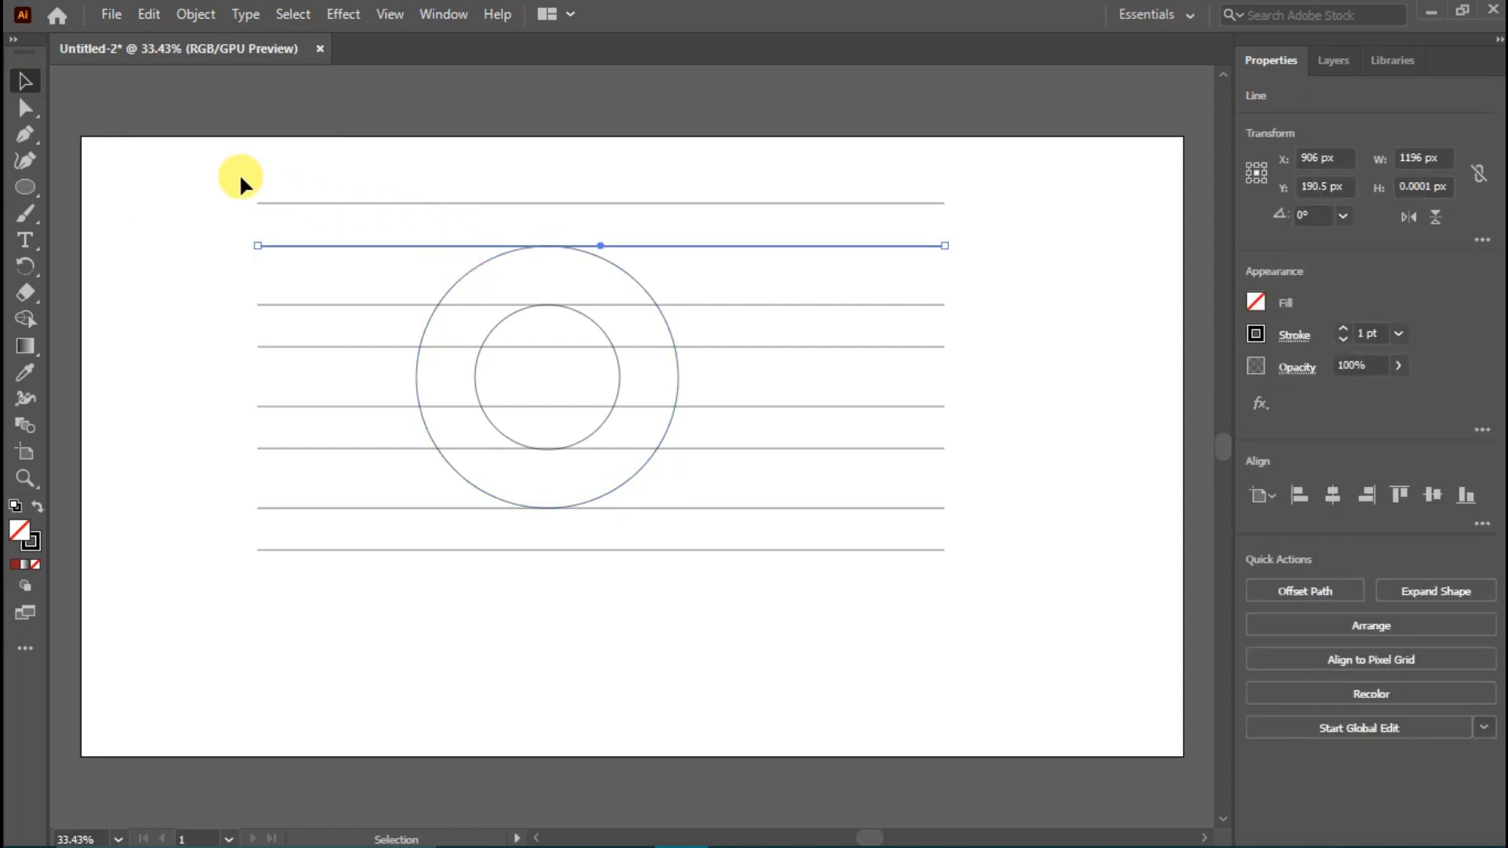
click(275, 178)
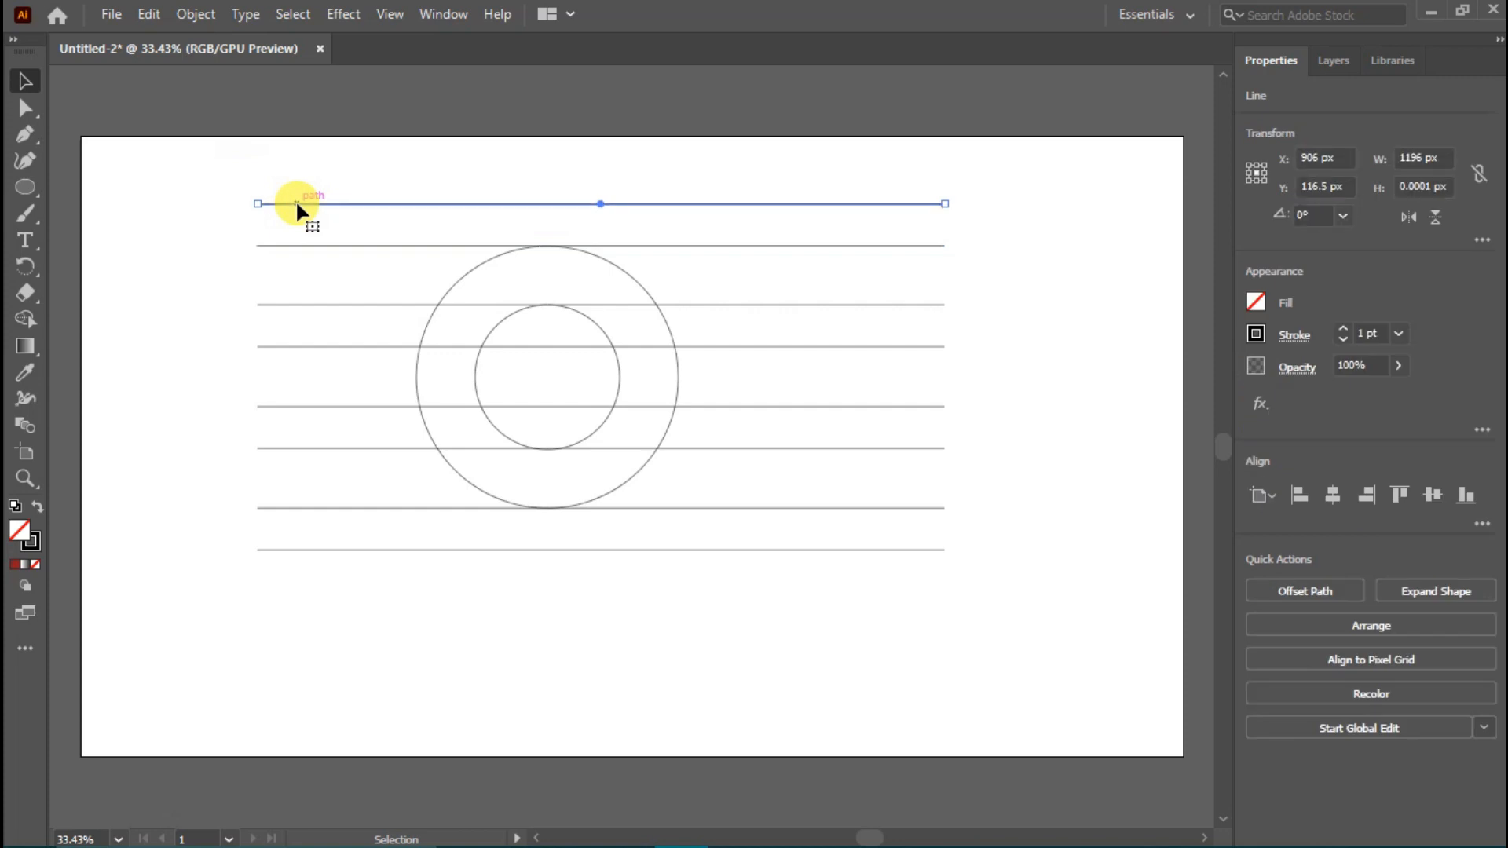
click(159, 195)
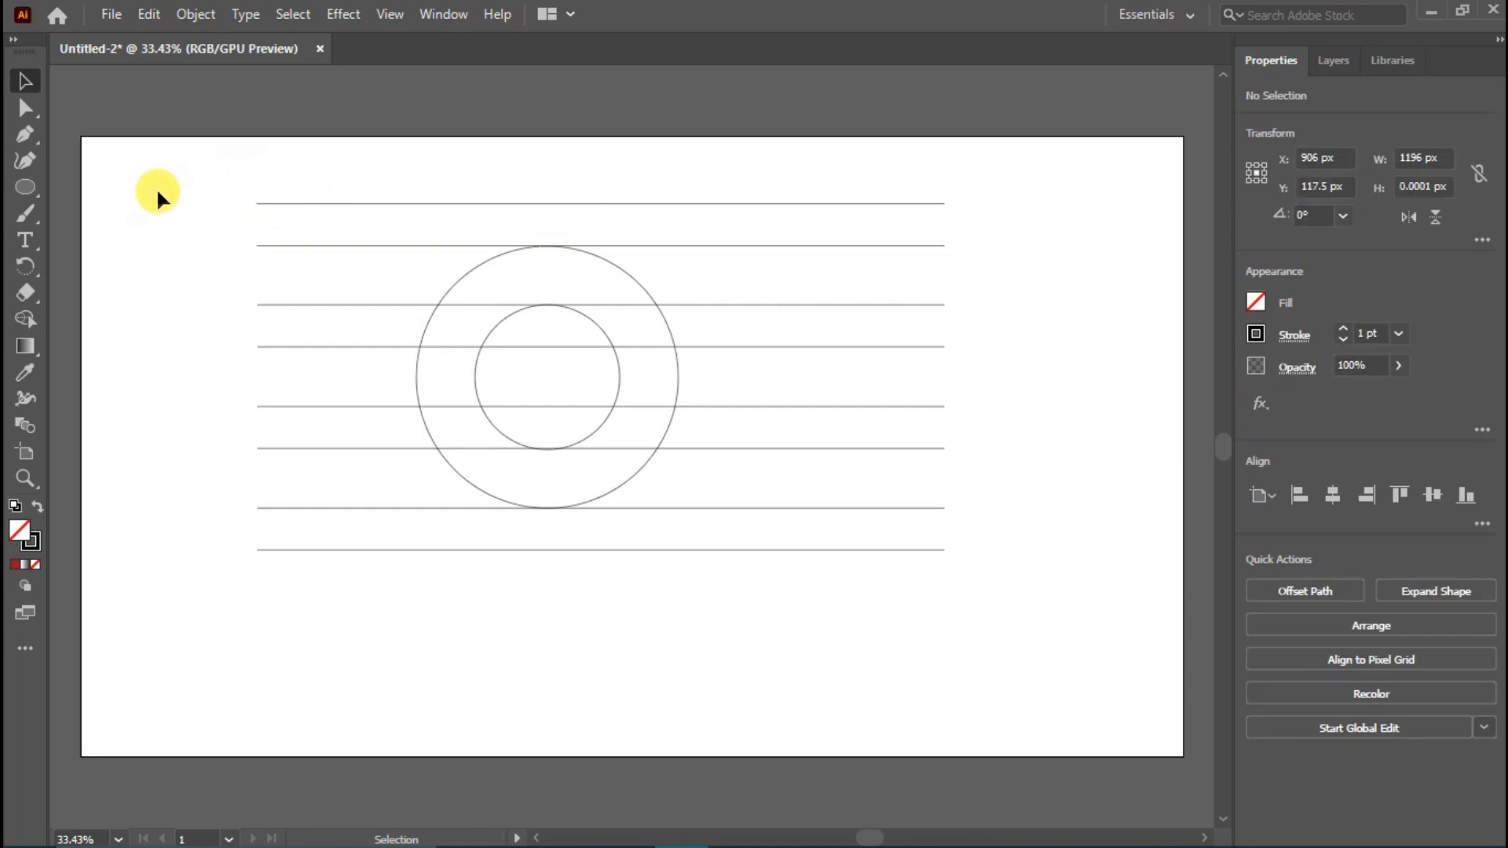
Copy the 456 px circle, paste it in back and enlarge it concentrically to about 602 px, touching the outermost lines
click(459, 274)
click(149, 14)
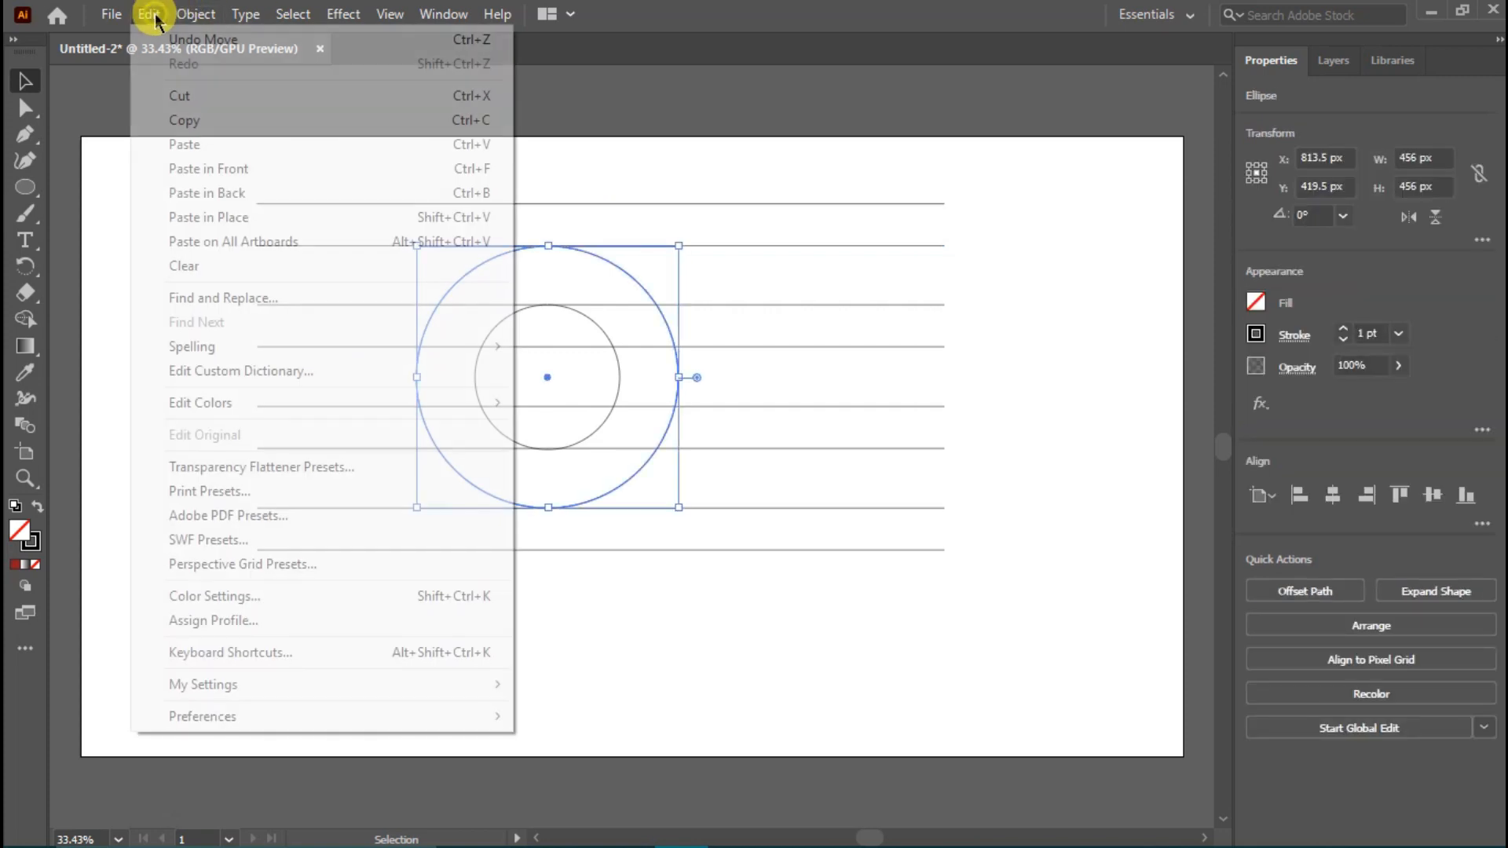
click(189, 119)
click(149, 14)
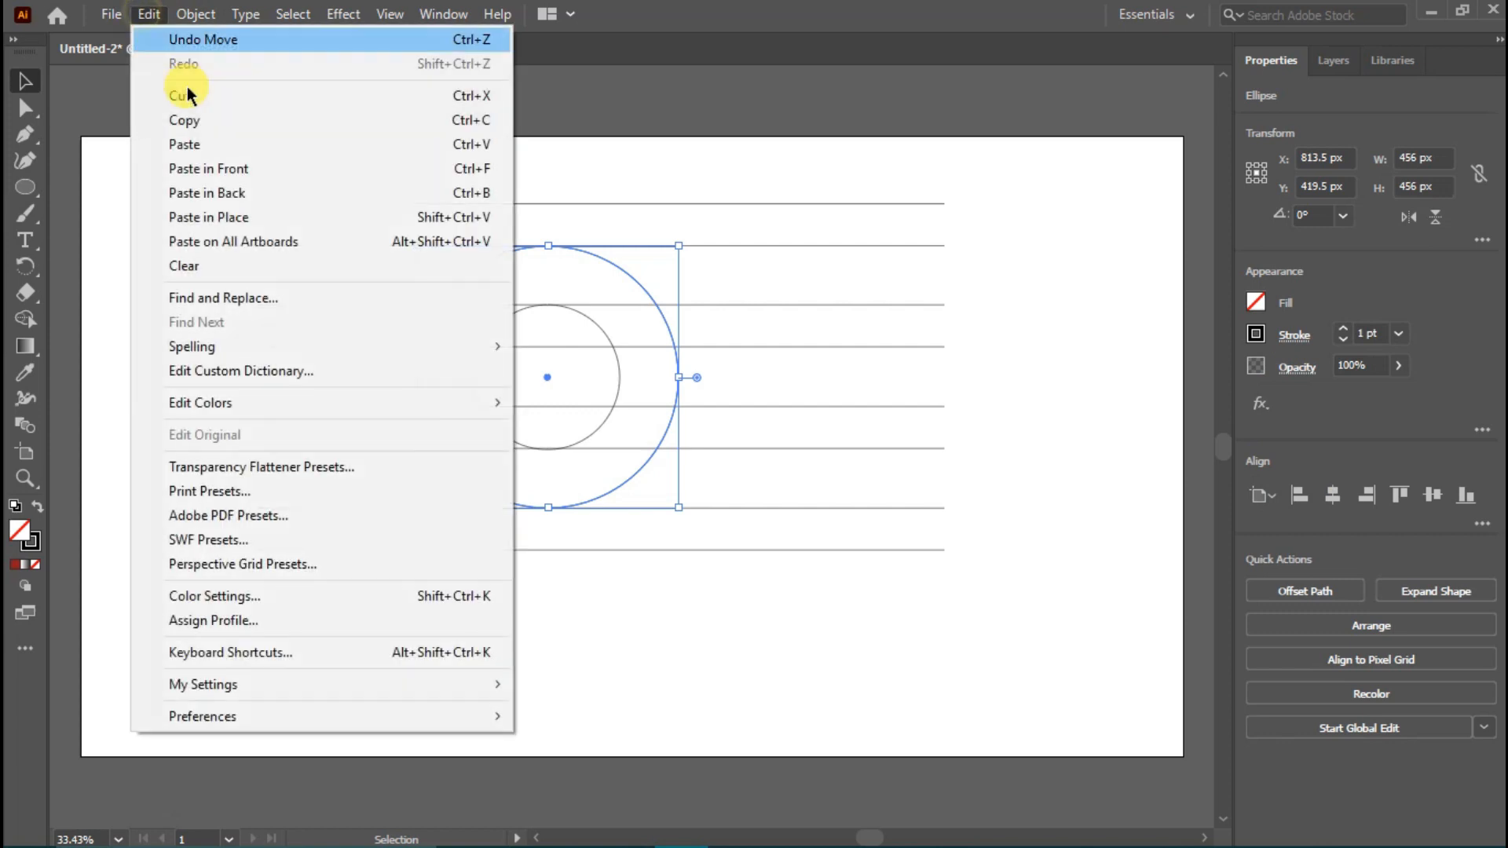
click(229, 192)
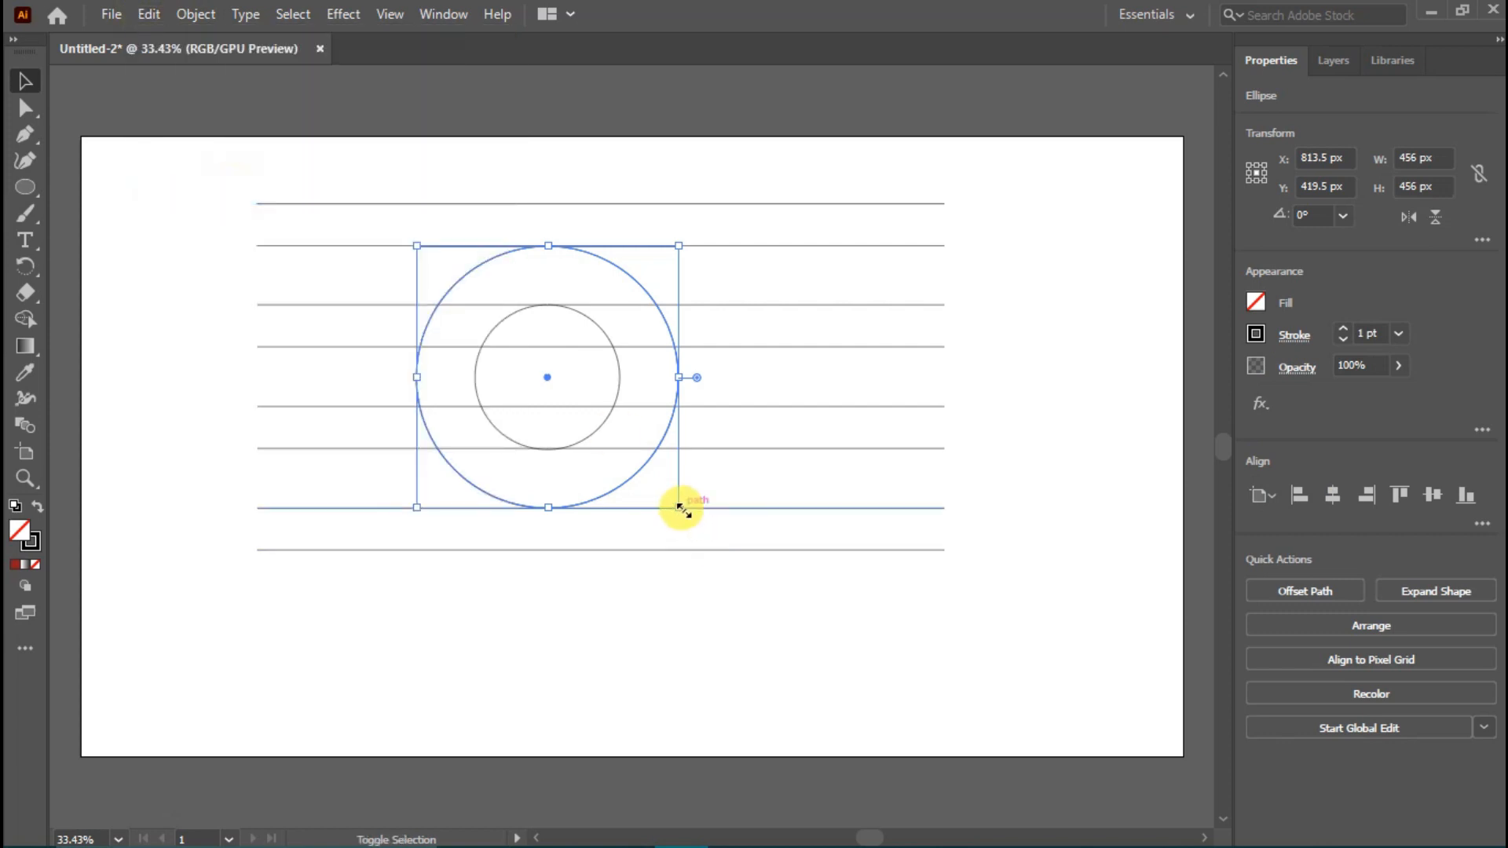
drag(679, 507, 743, 549)
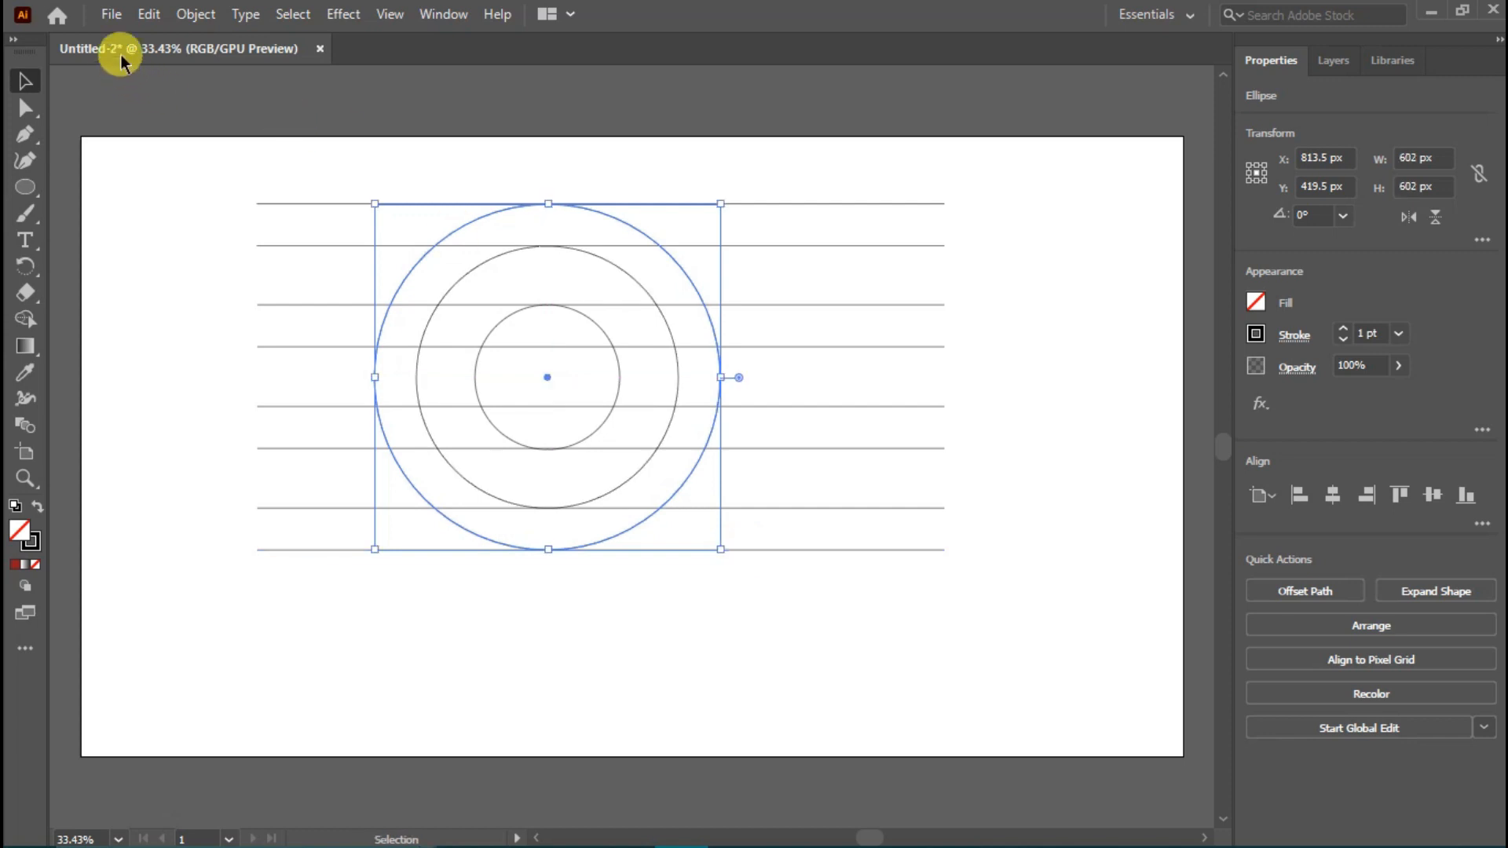
Copy the 602 px circle, paste it in back and enlarge it concentrically to about 744 px, beyond the outermost lines
click(149, 14)
click(209, 119)
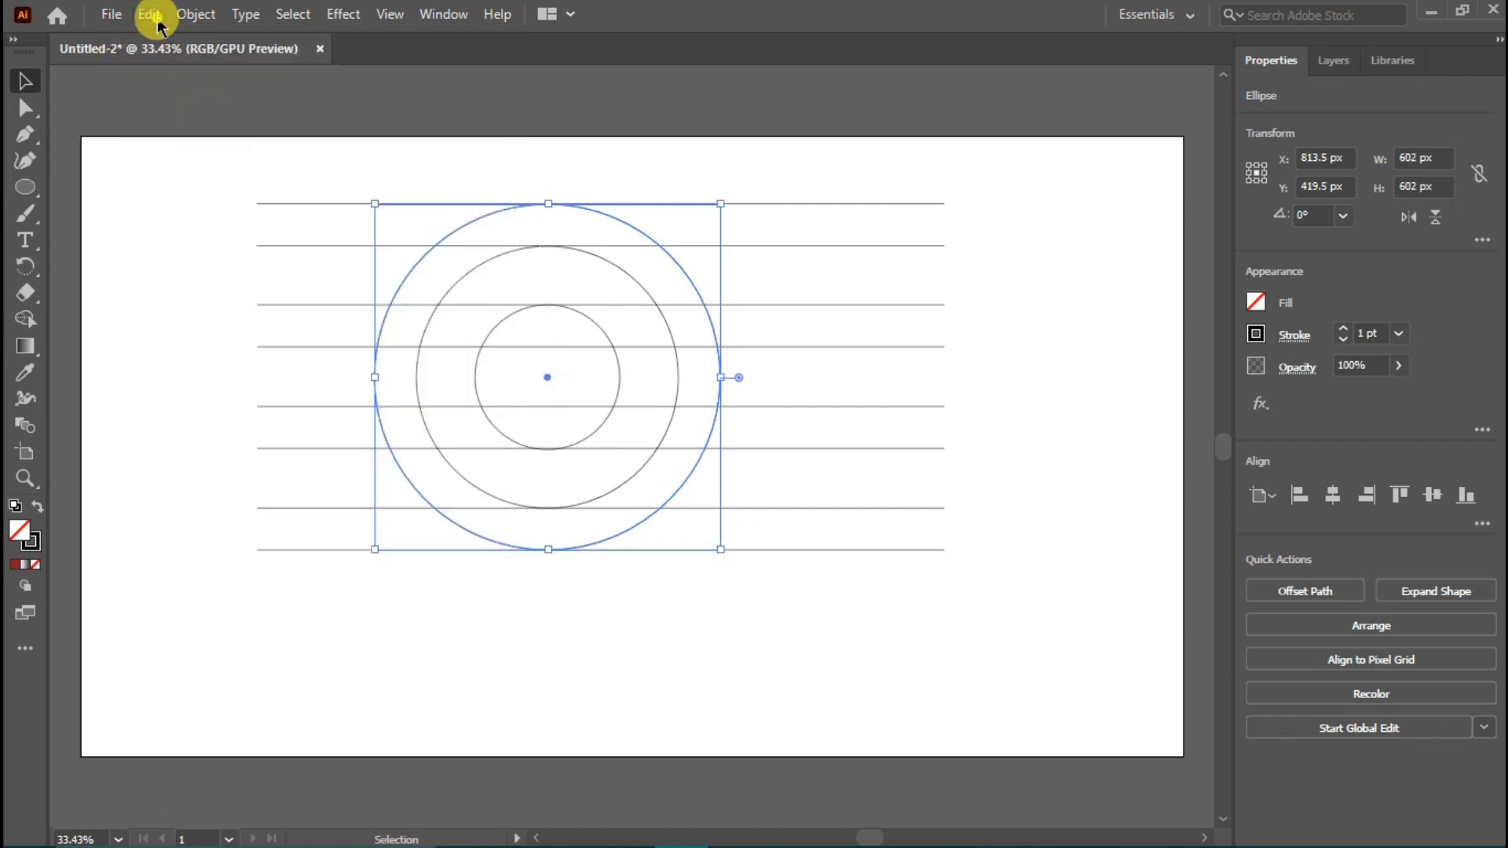
click(151, 15)
click(259, 205)
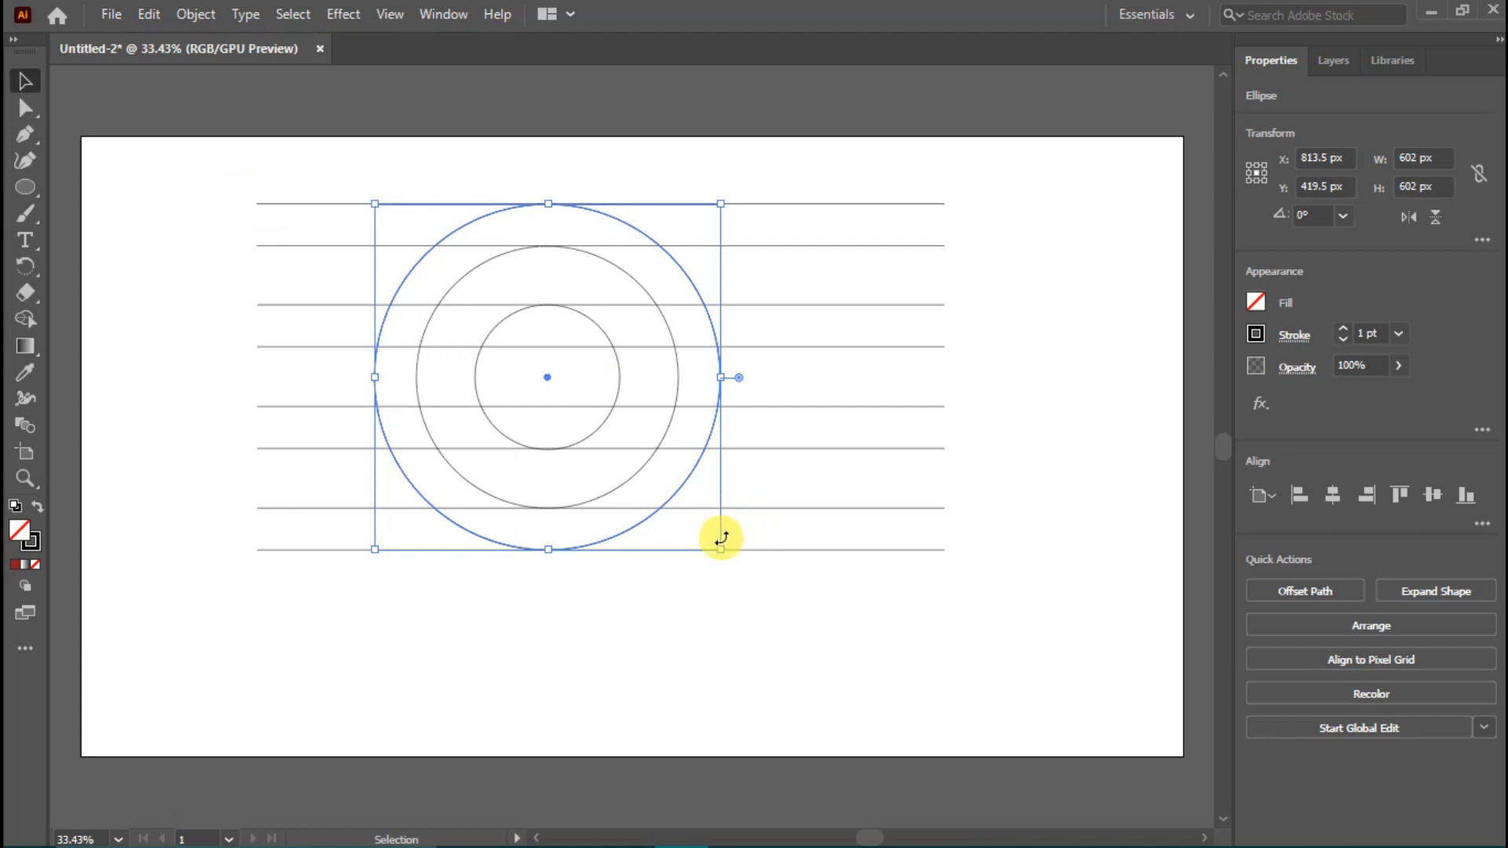
drag(721, 550, 776, 589)
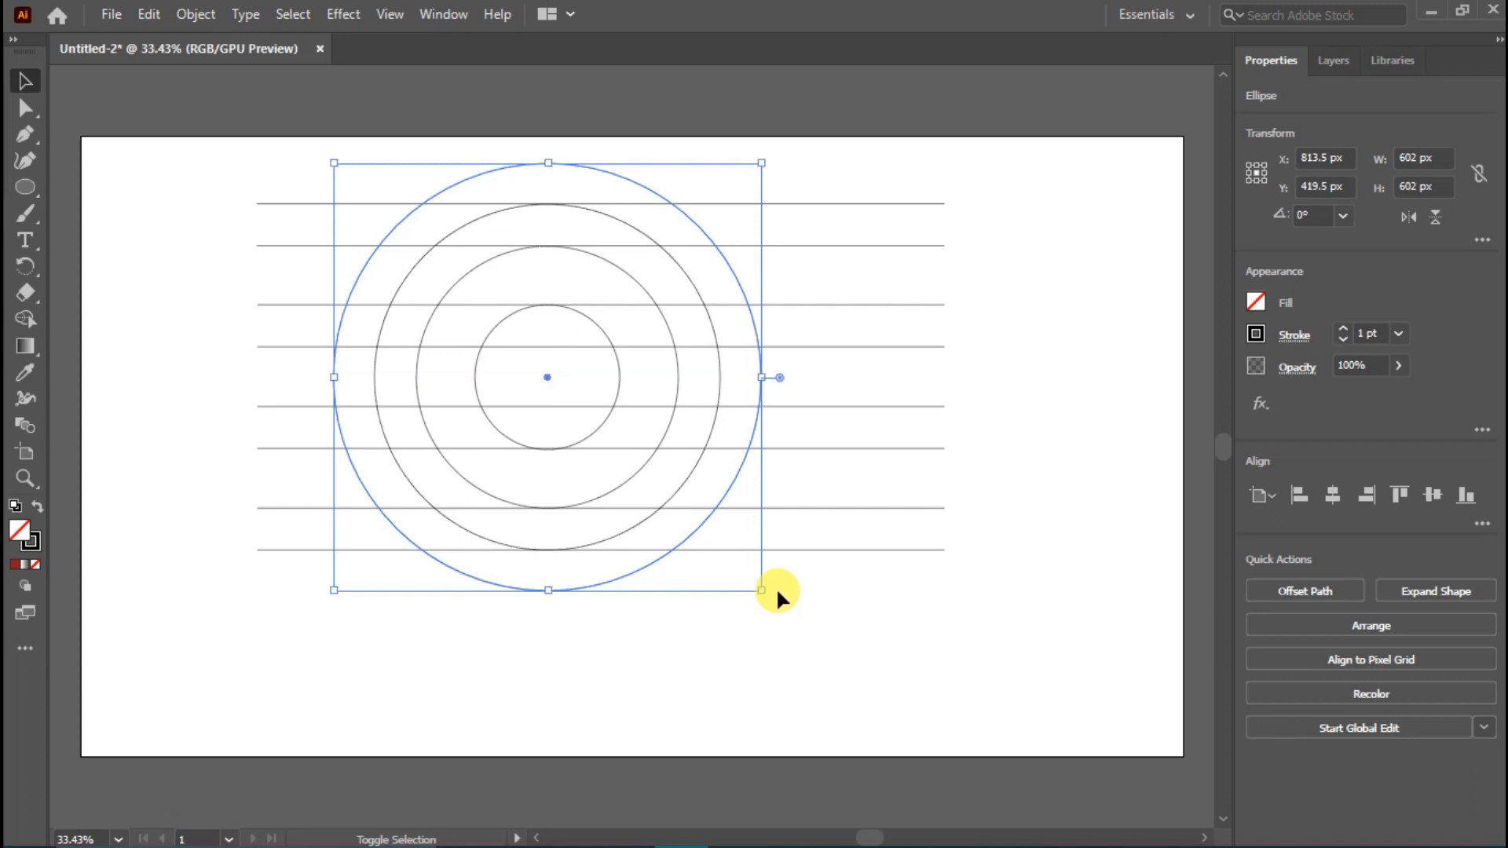
drag(226, 168, 926, 633)
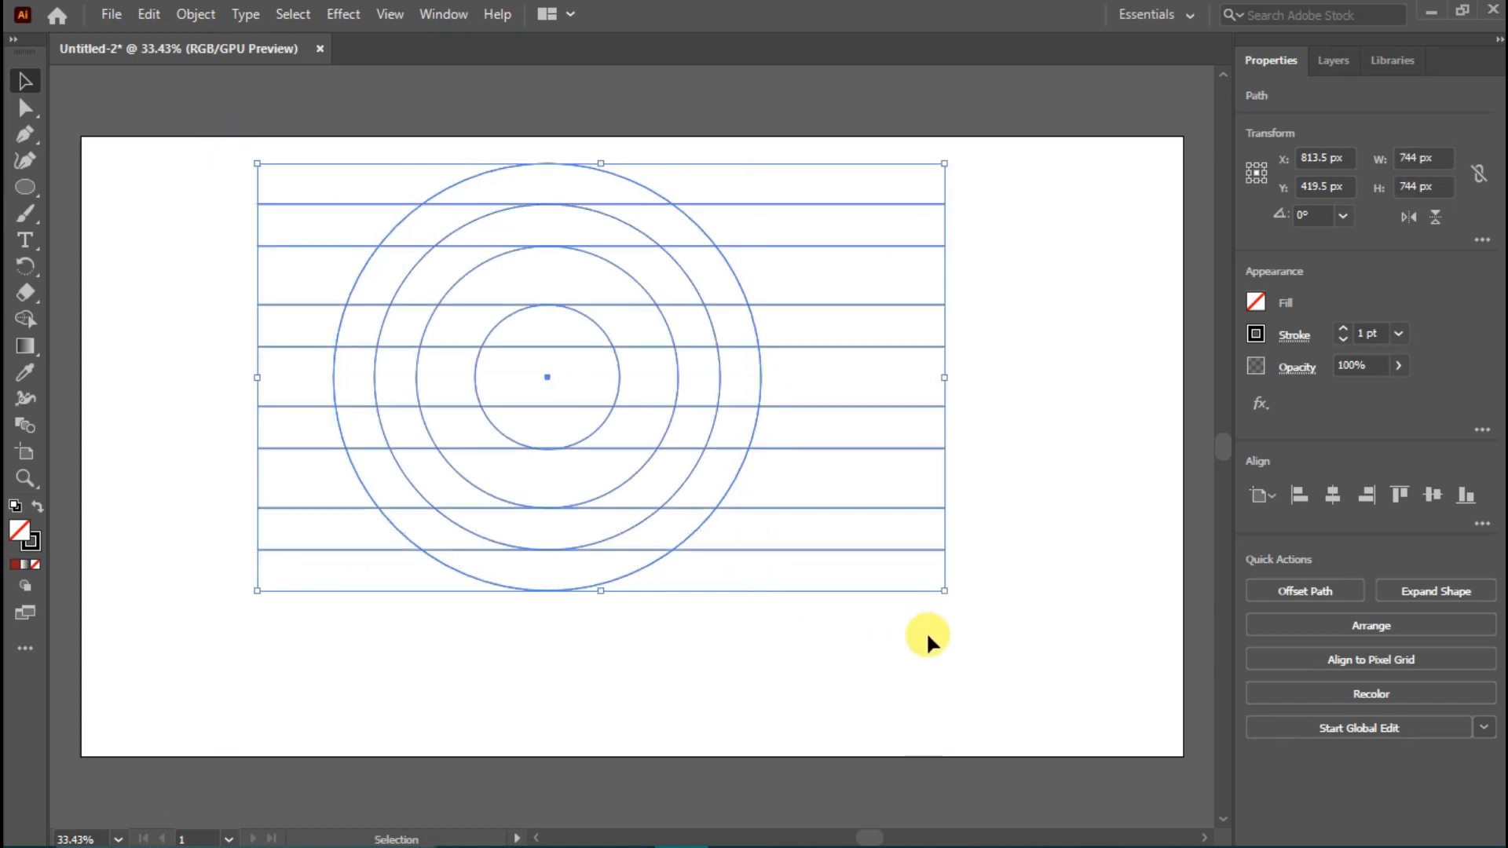
click(38, 326)
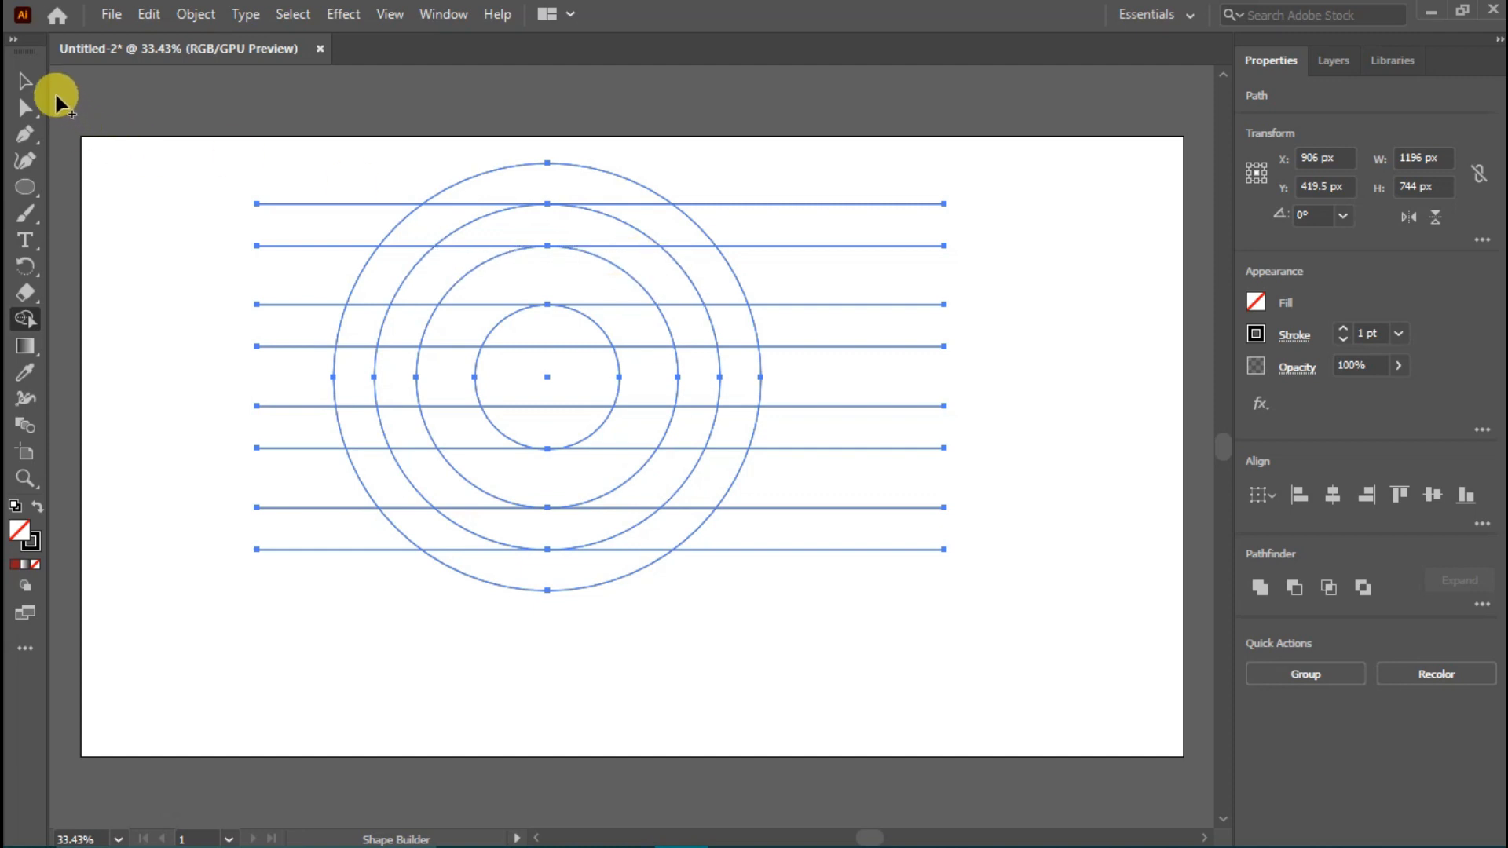
click(25, 81)
Nudge the two uppermost lines down together to Y 156 px
click(257, 186)
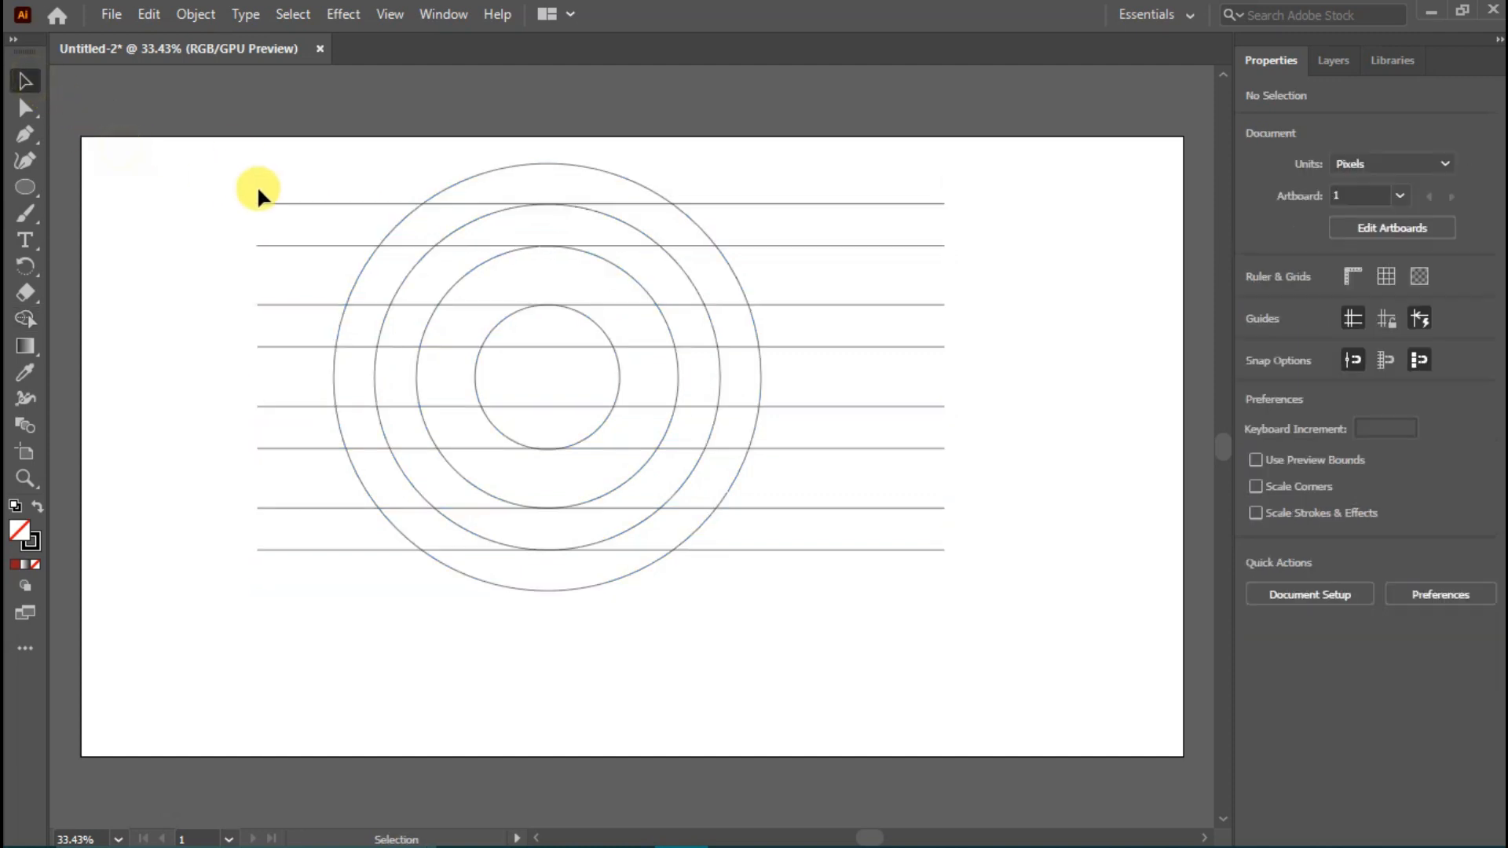
click(303, 204)
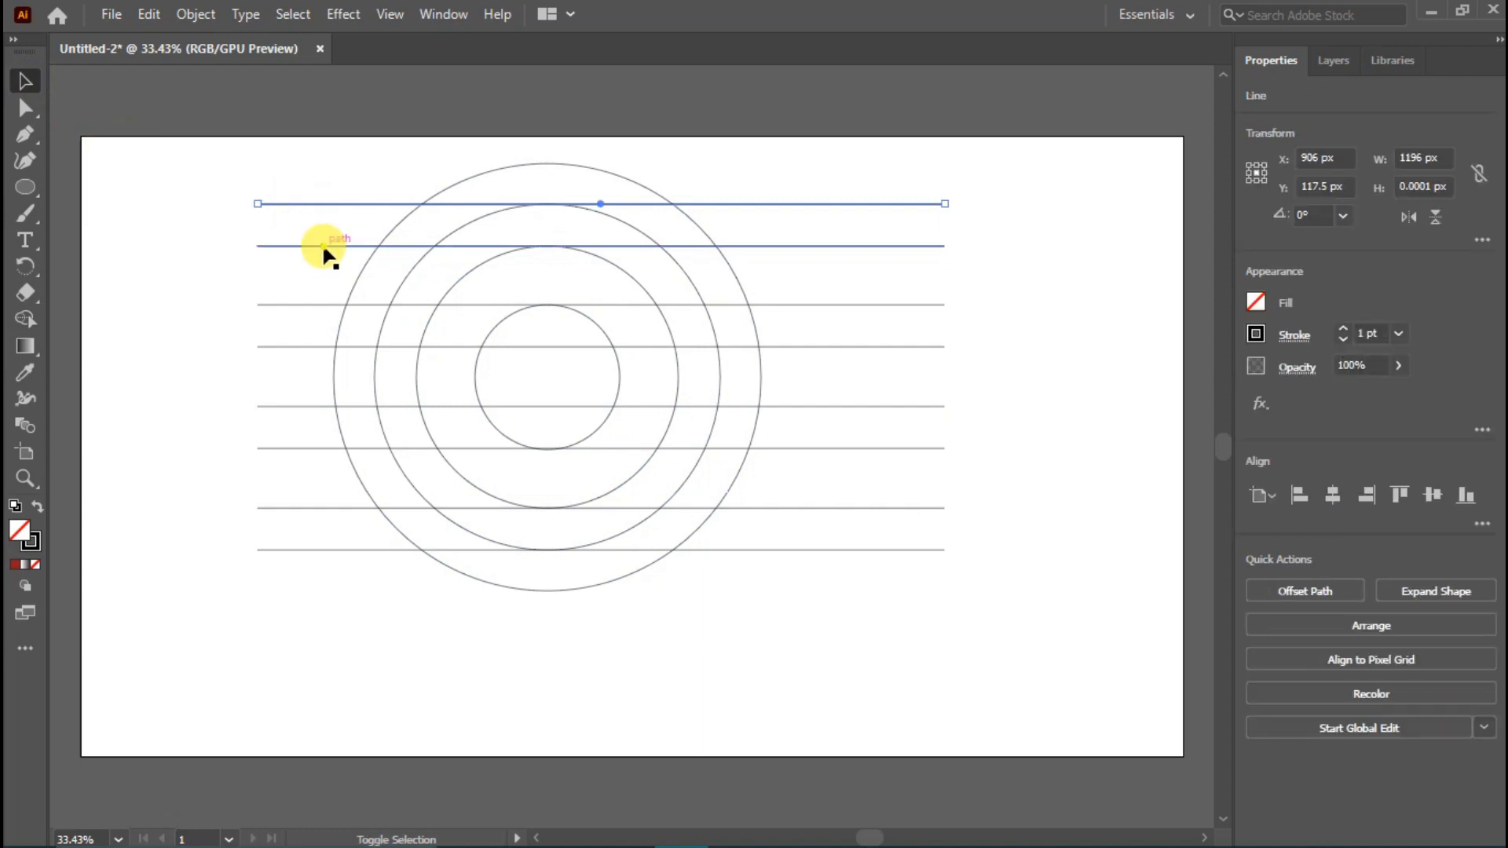
shift+click(323, 248)
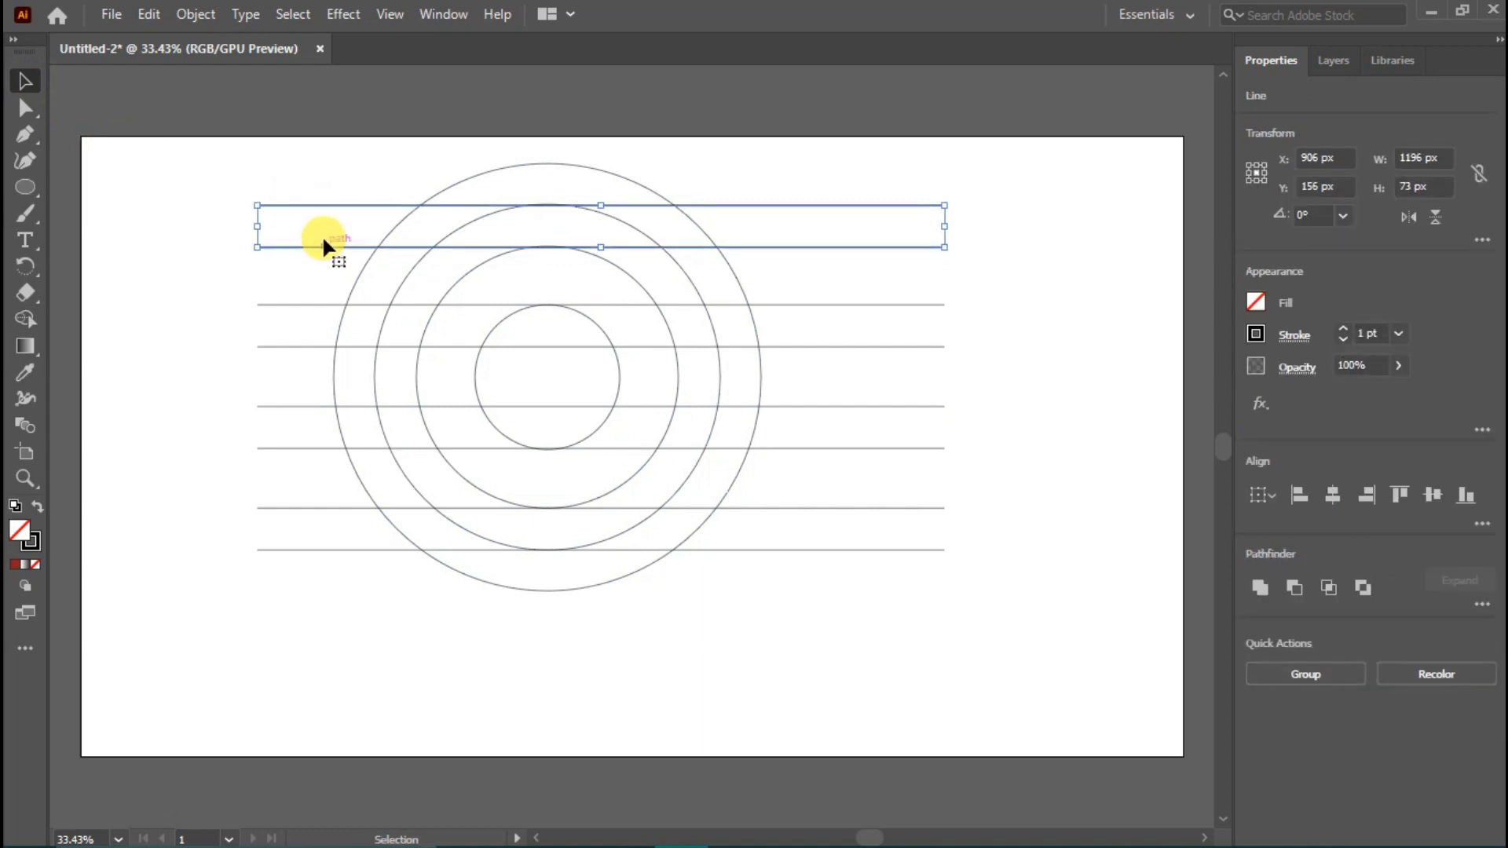
Select all lines and circles and merge their regions with Shape Builder into one continuous S-shaped band winding from the outer ring's top through the center to its bottom
drag(293, 159, 887, 593)
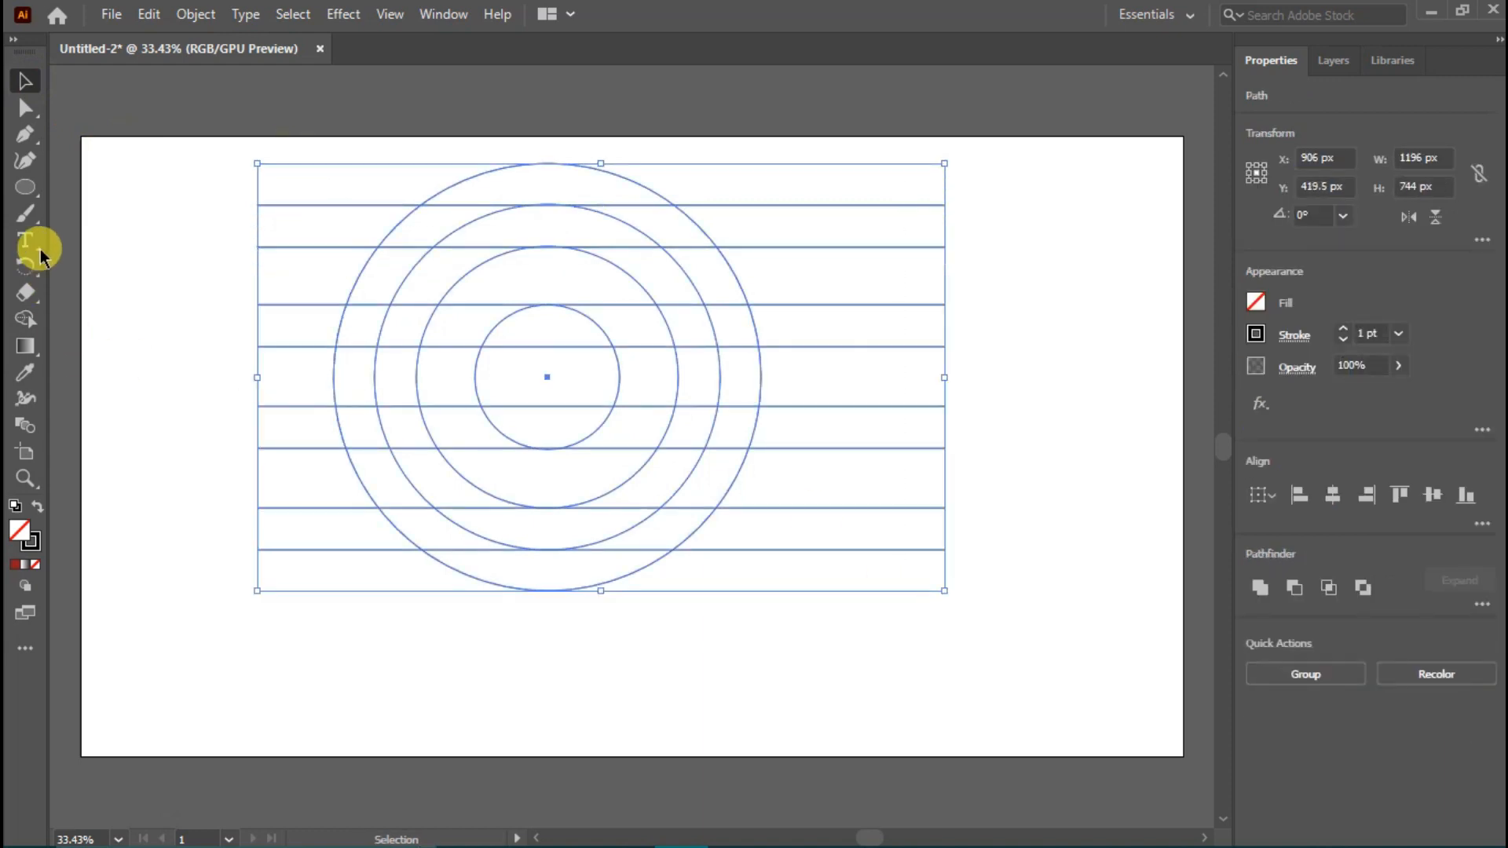
click(25, 319)
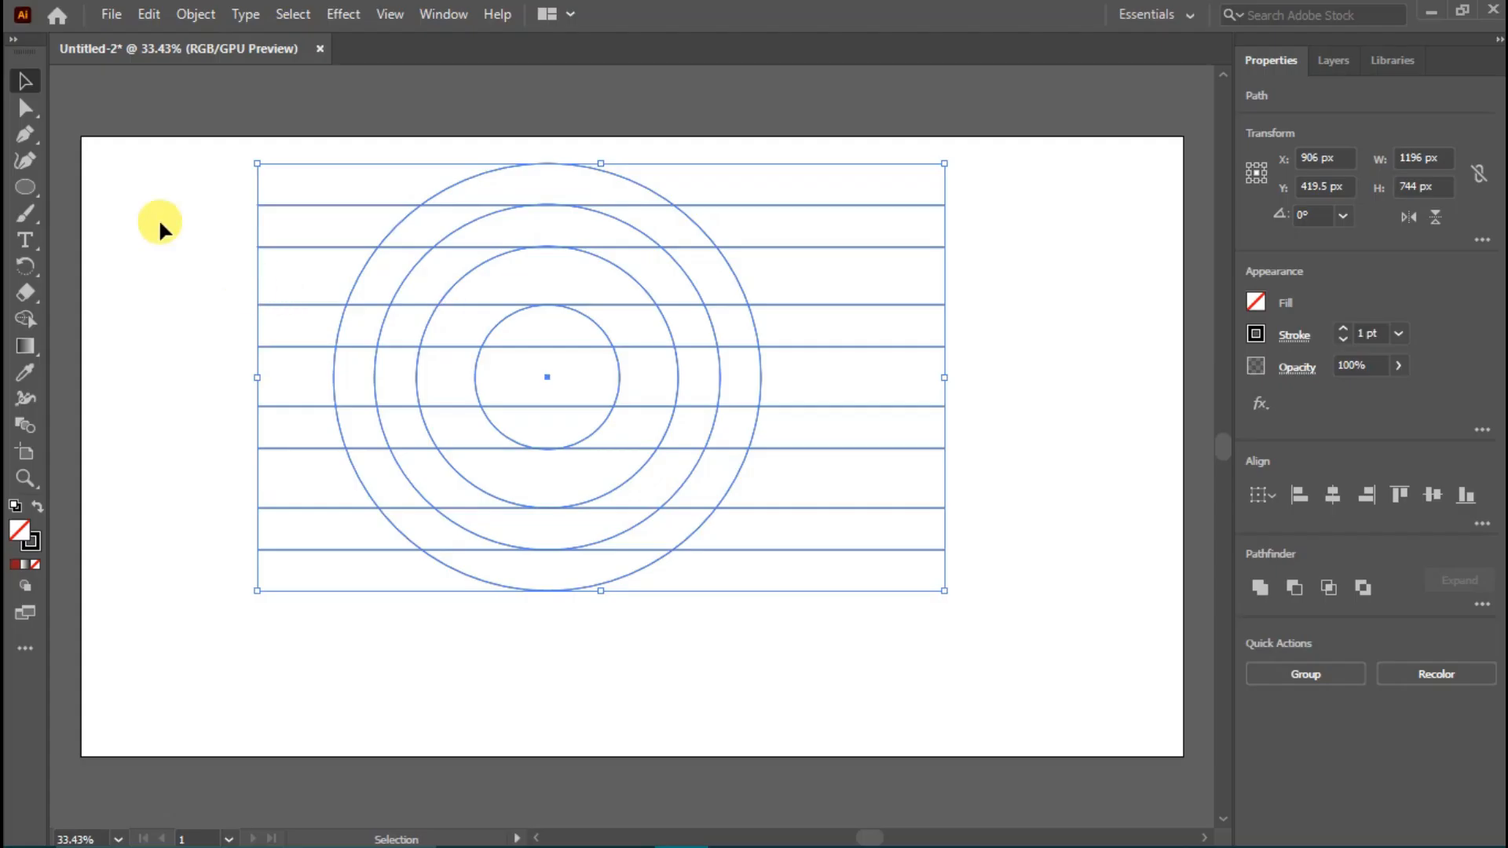
click(25, 319)
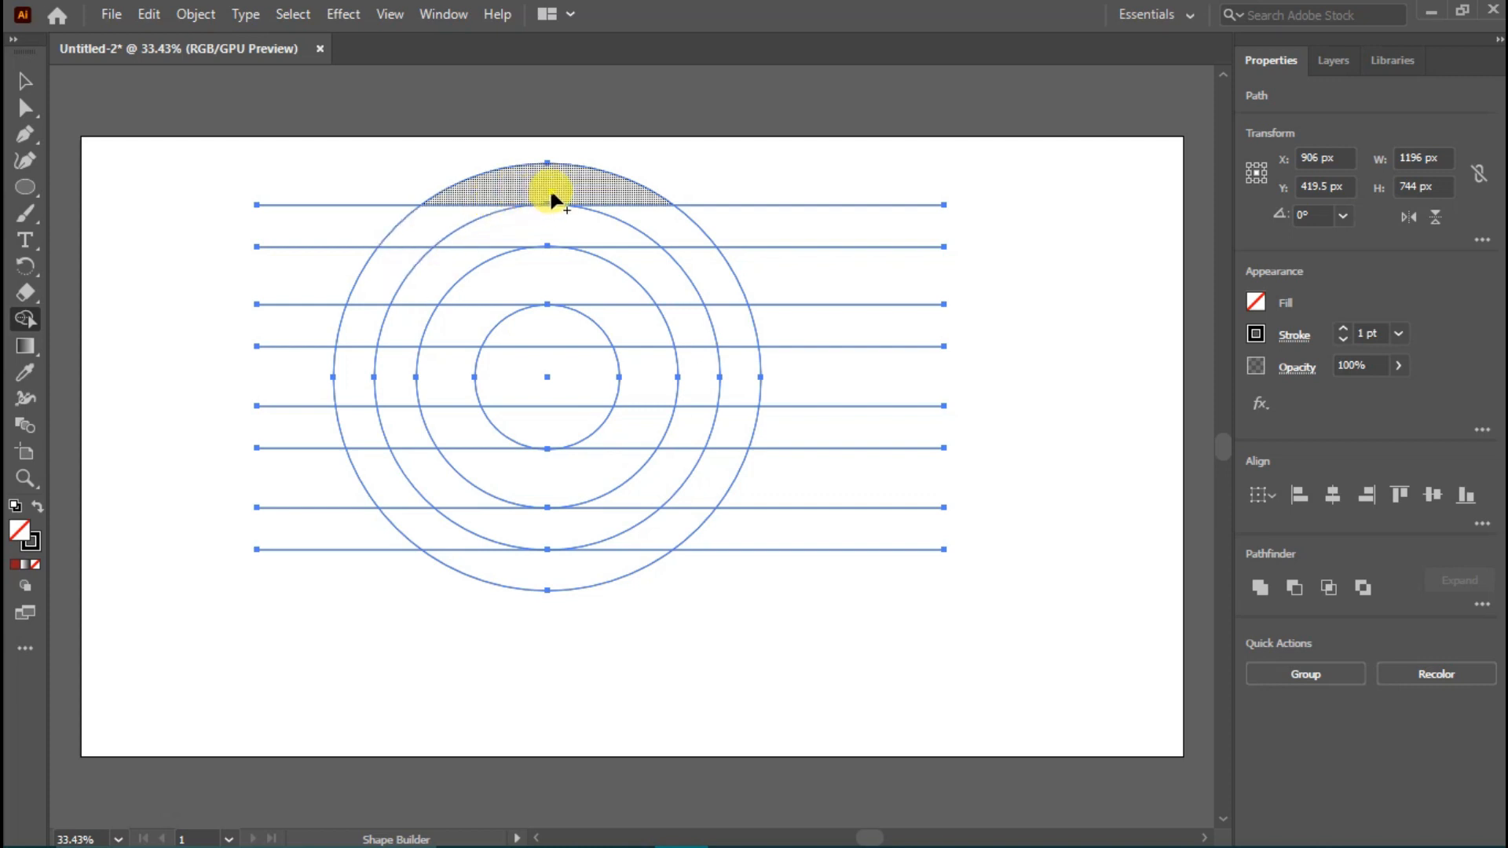
mouse_move(551, 198)
mouse_down()
mouse_move(497, 195)
mouse_move(429, 234)
mouse_move(353, 332)
mouse_up()
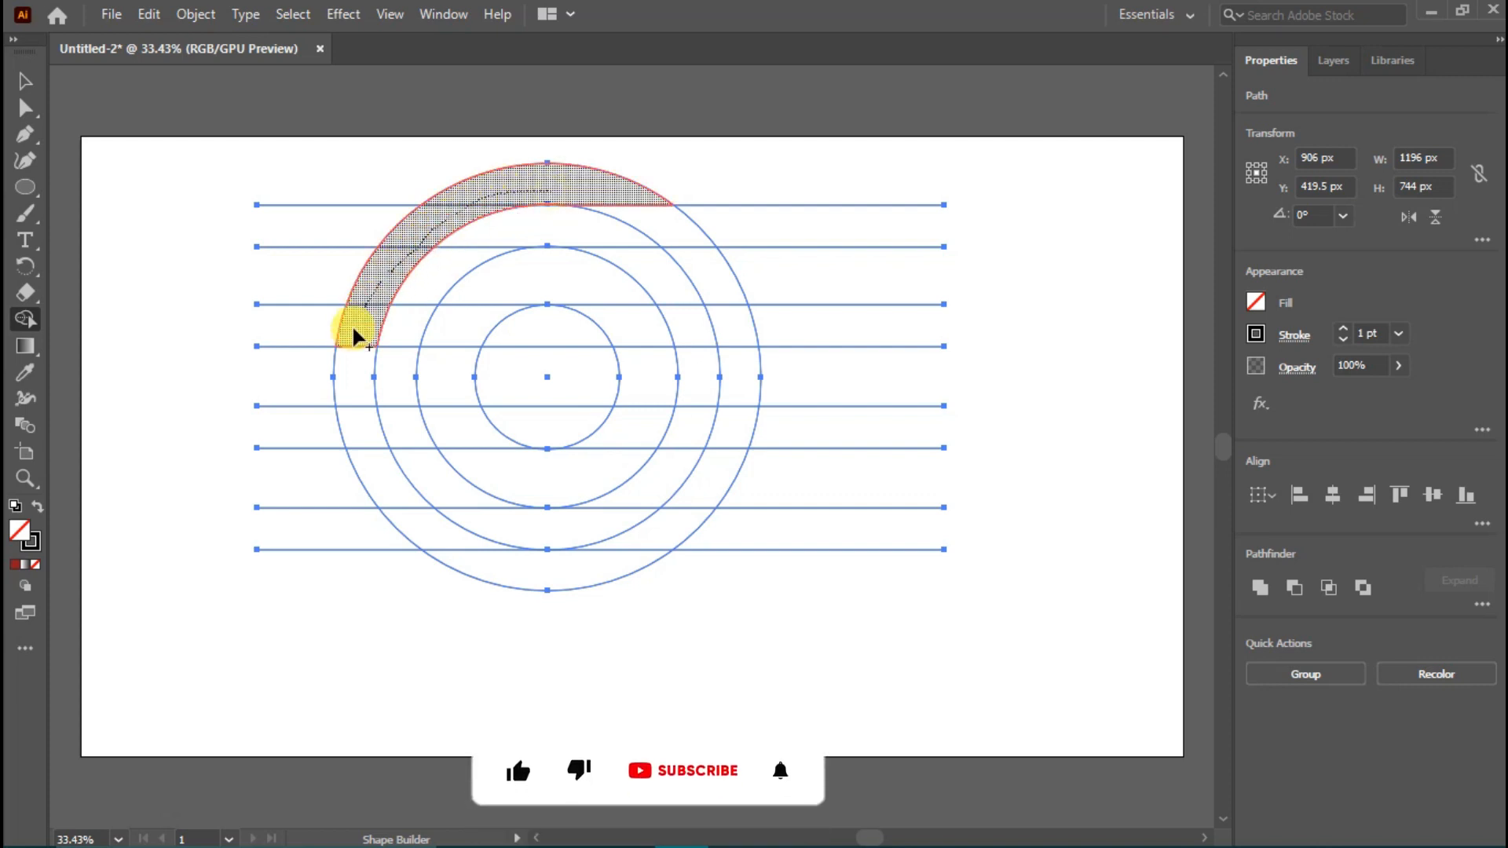
mouse_move(457, 478)
mouse_down()
mouse_move(575, 465)
mouse_move(649, 419)
mouse_move(654, 390)
mouse_move(638, 375)
mouse_move(480, 388)
mouse_up()
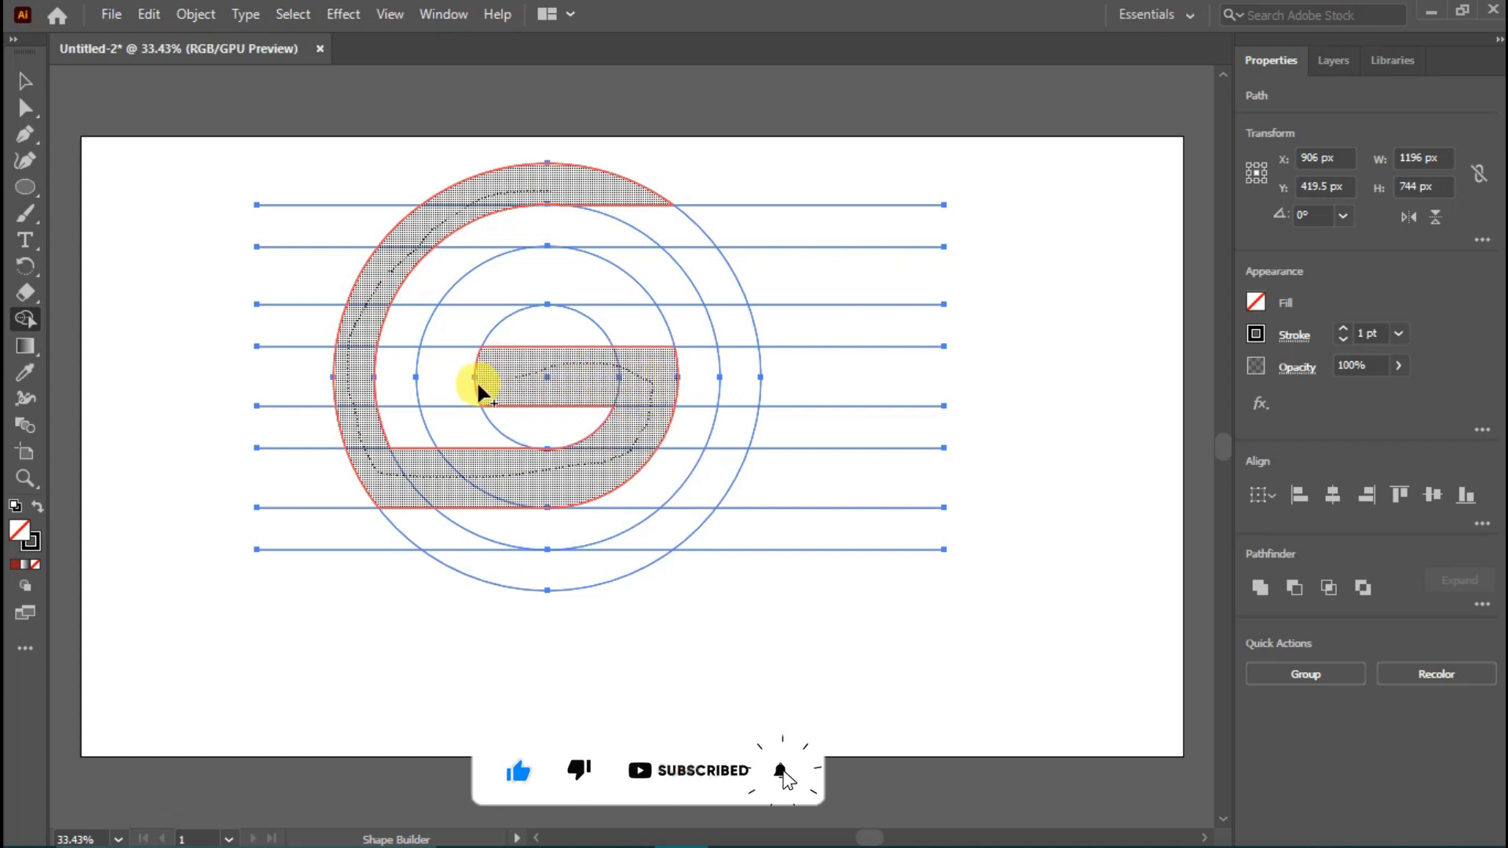
drag(441, 338, 520, 281)
drag(694, 275, 724, 313)
drag(733, 368, 720, 447)
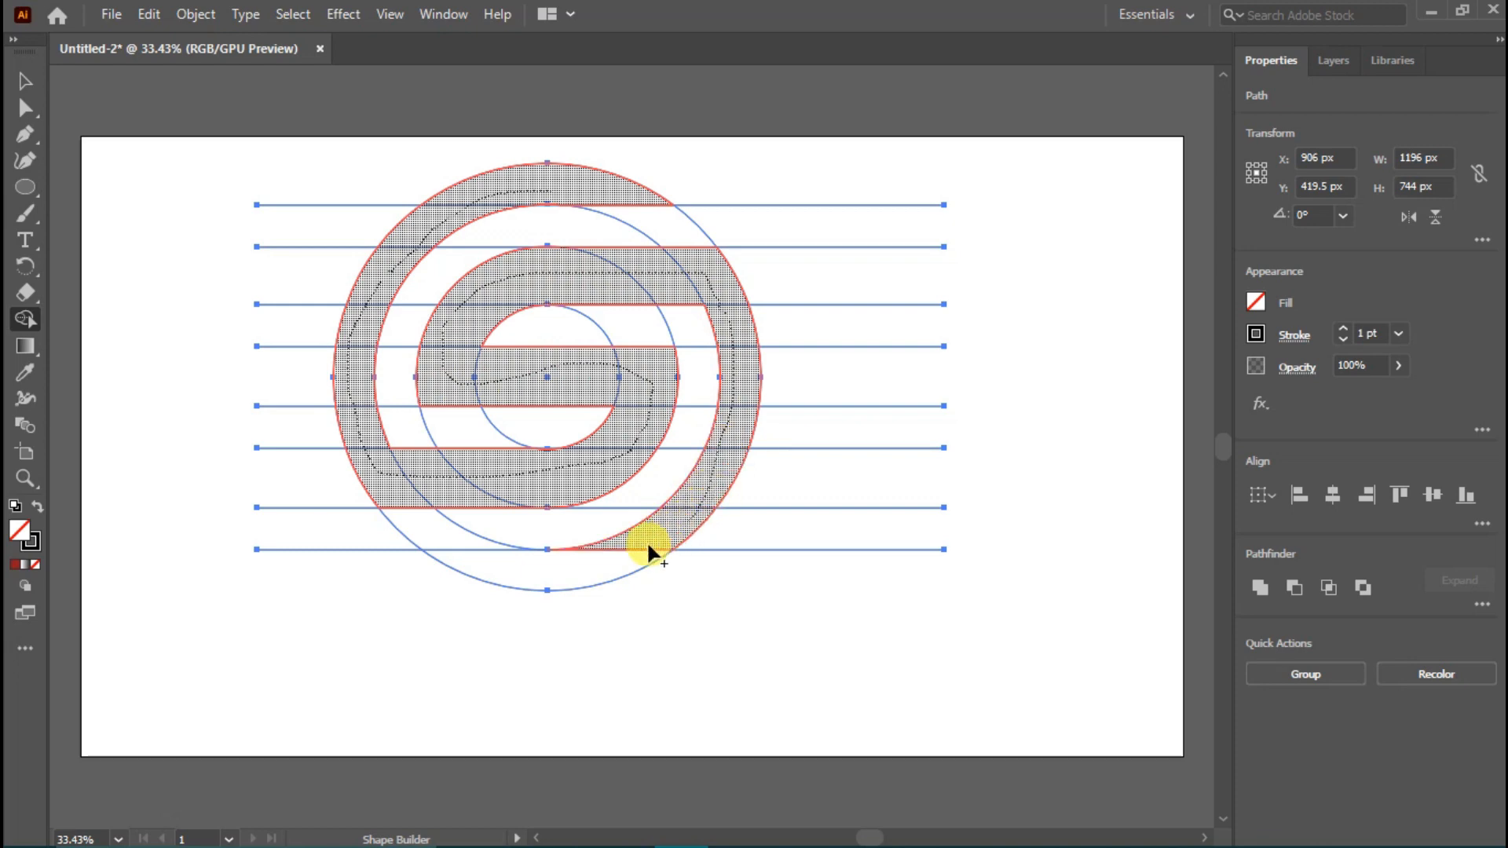
drag(649, 551, 564, 574)
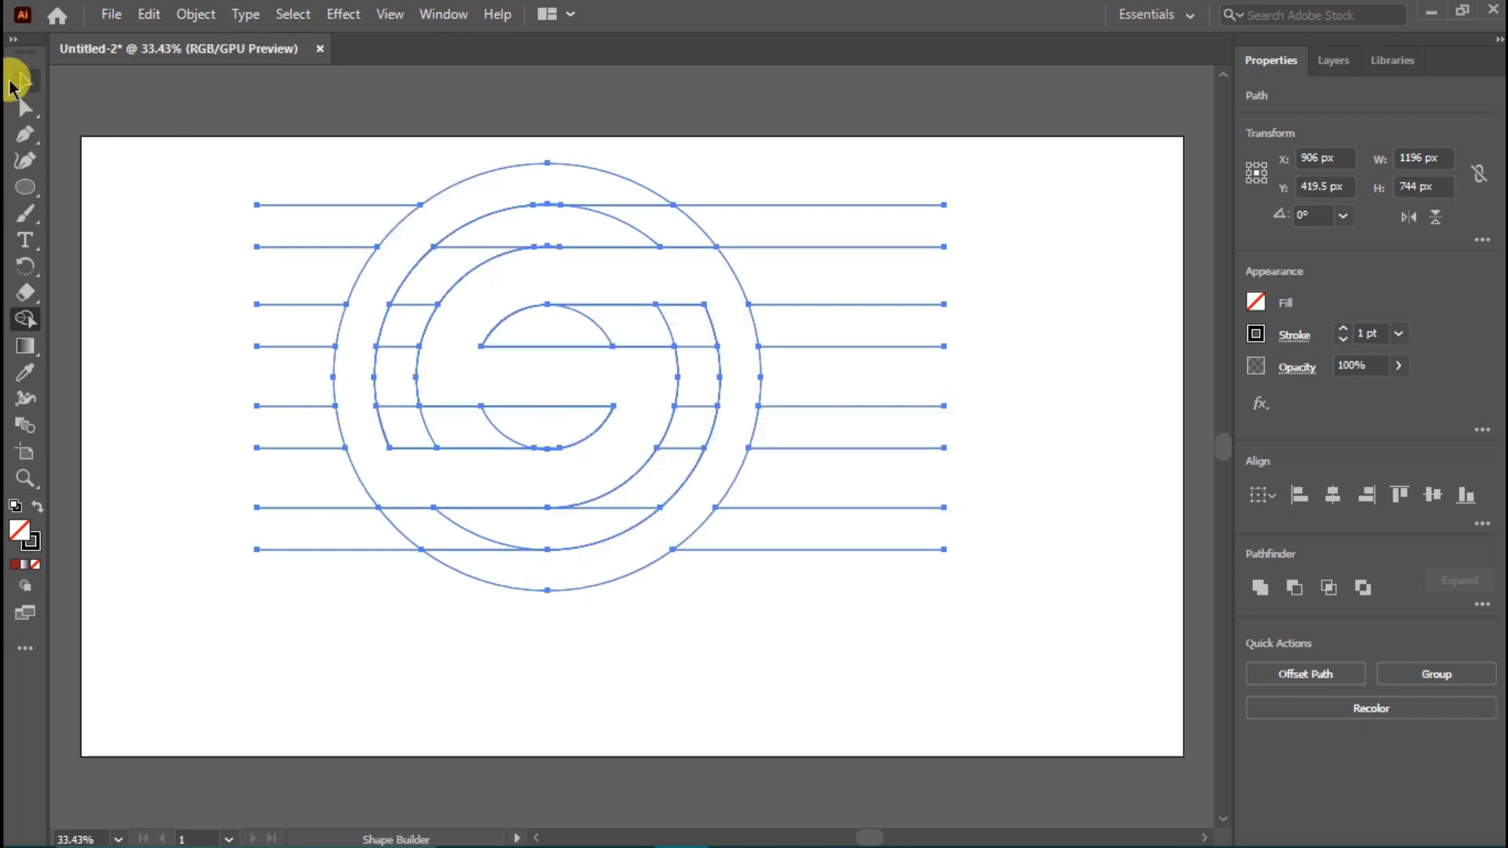
click(12, 82)
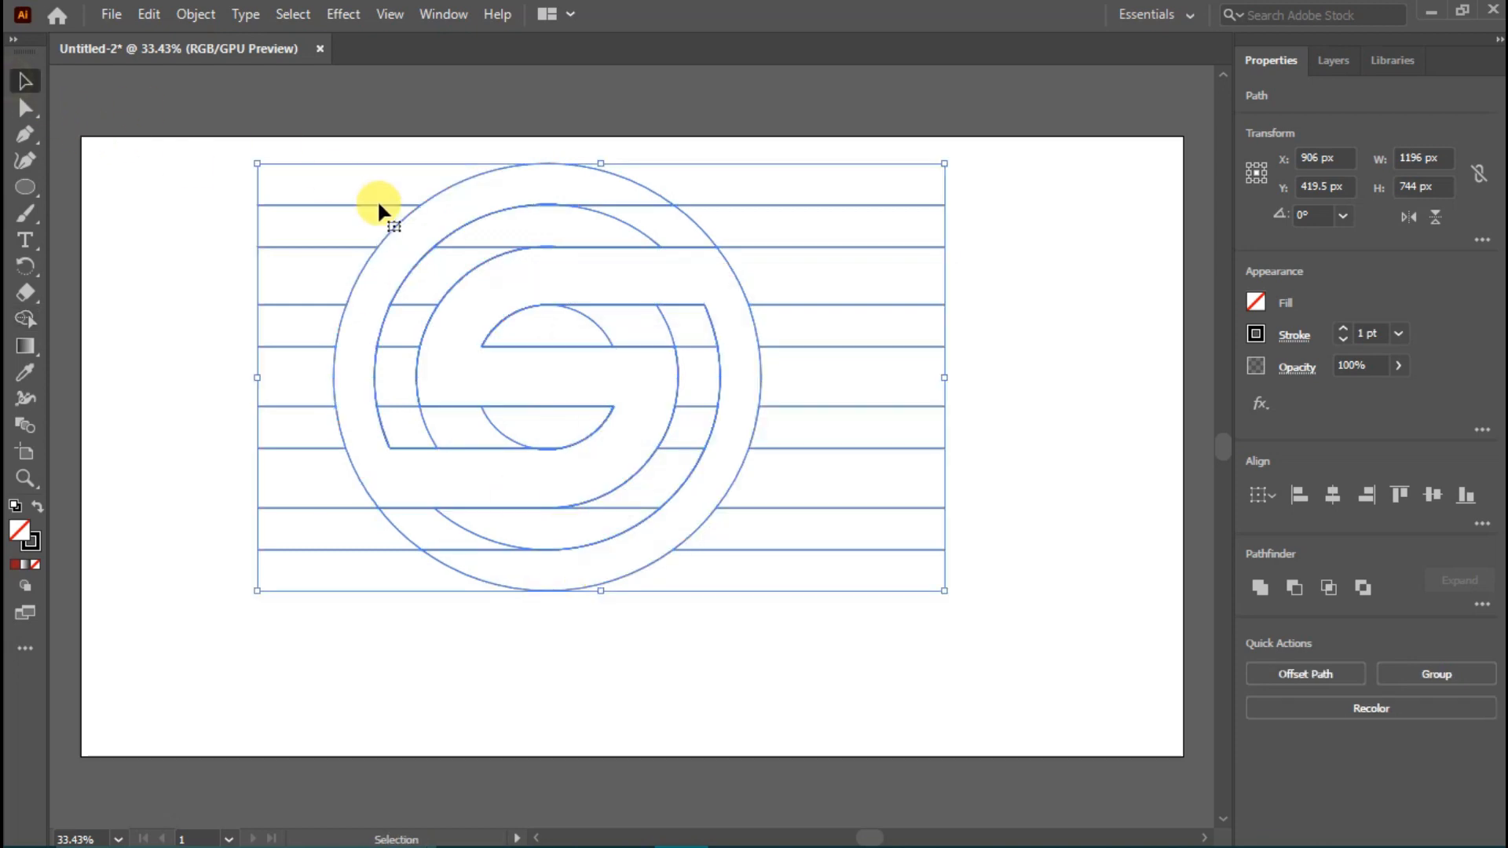
double_click(22, 536)
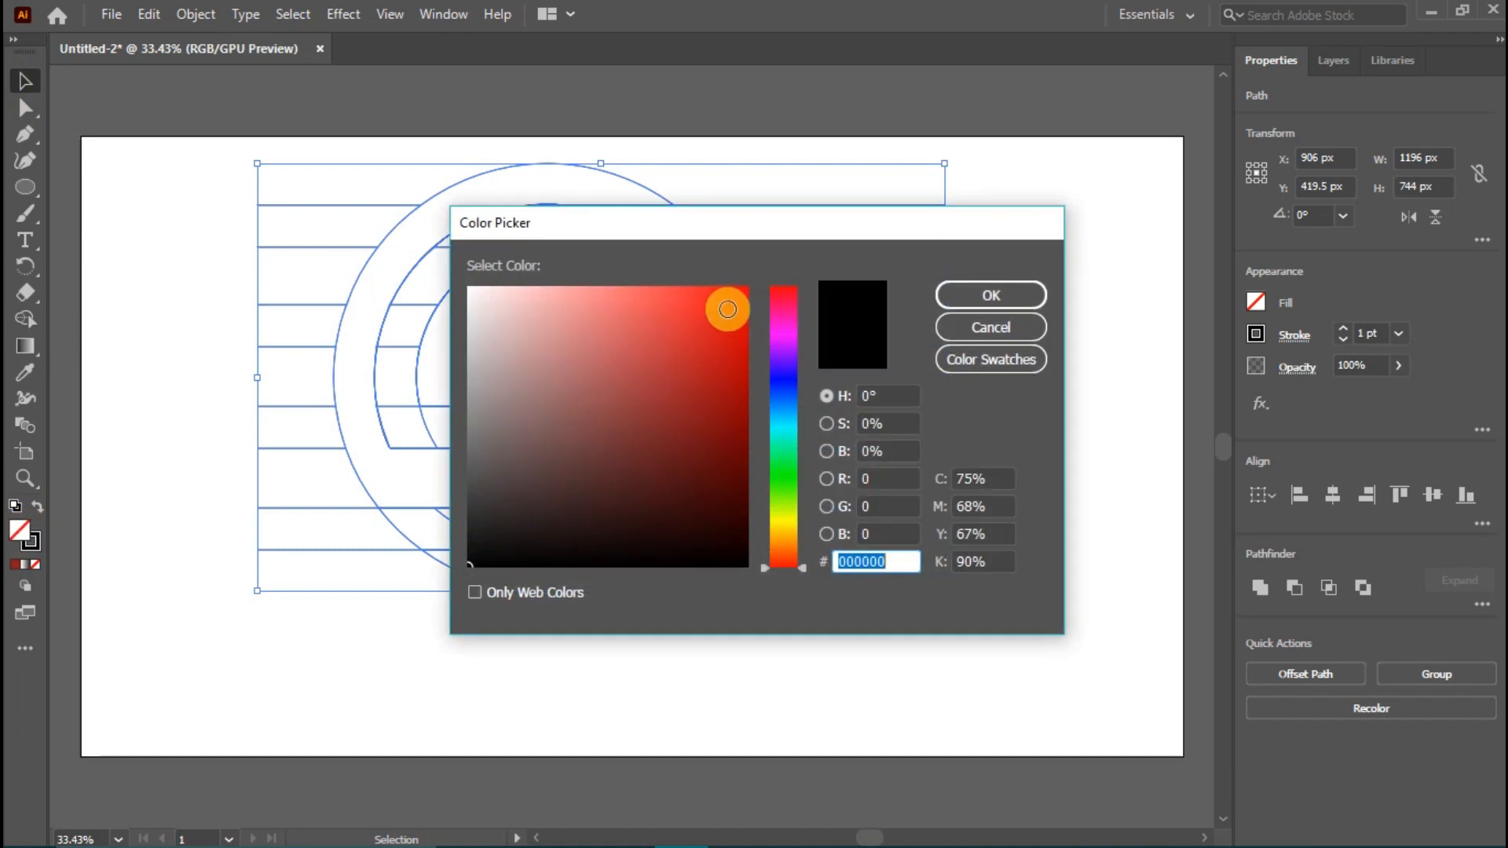
click(736, 308)
click(974, 297)
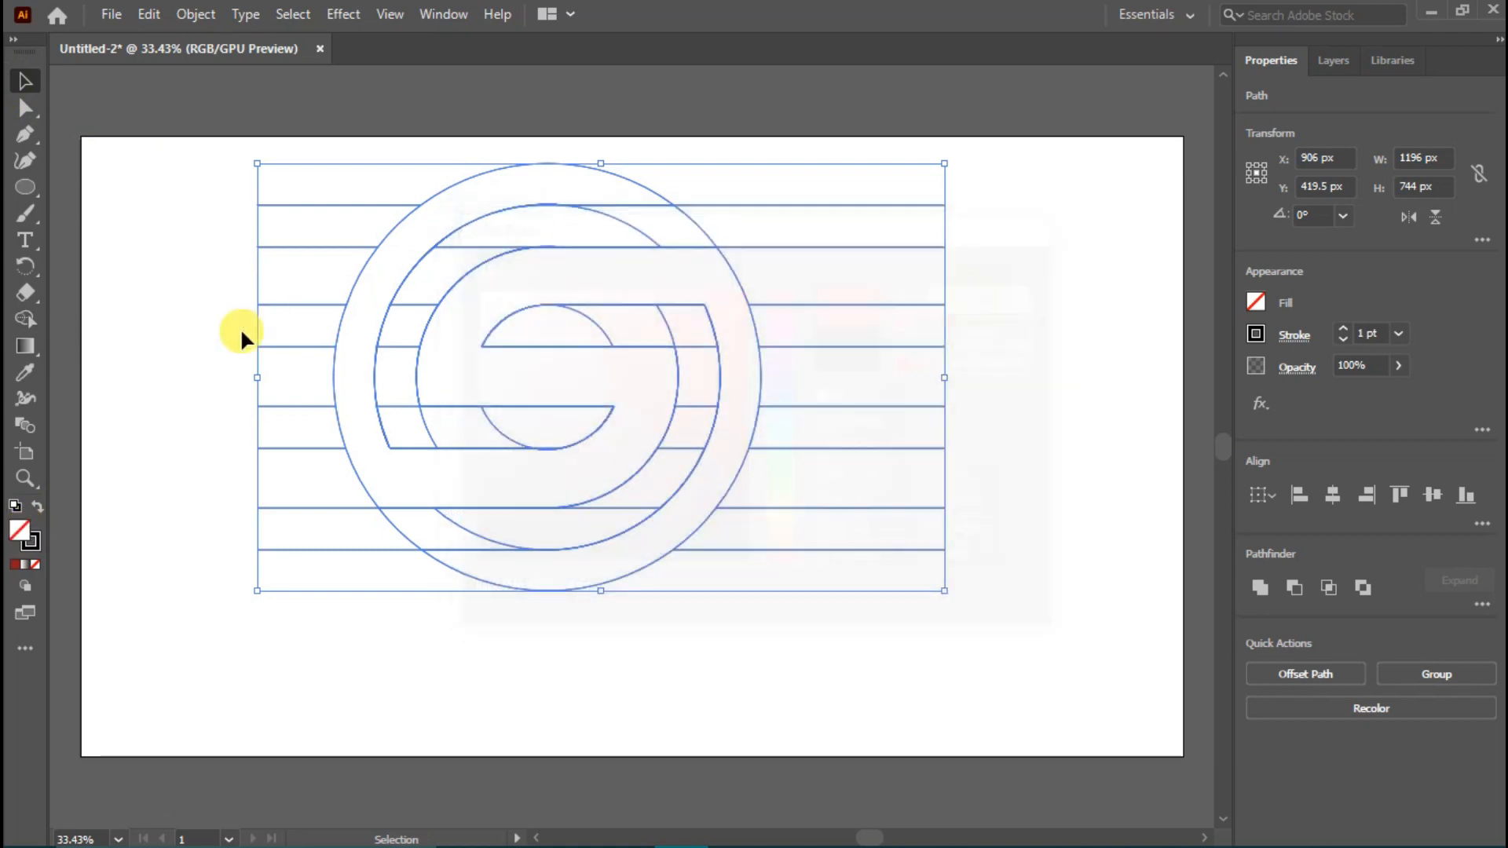
key(slash)
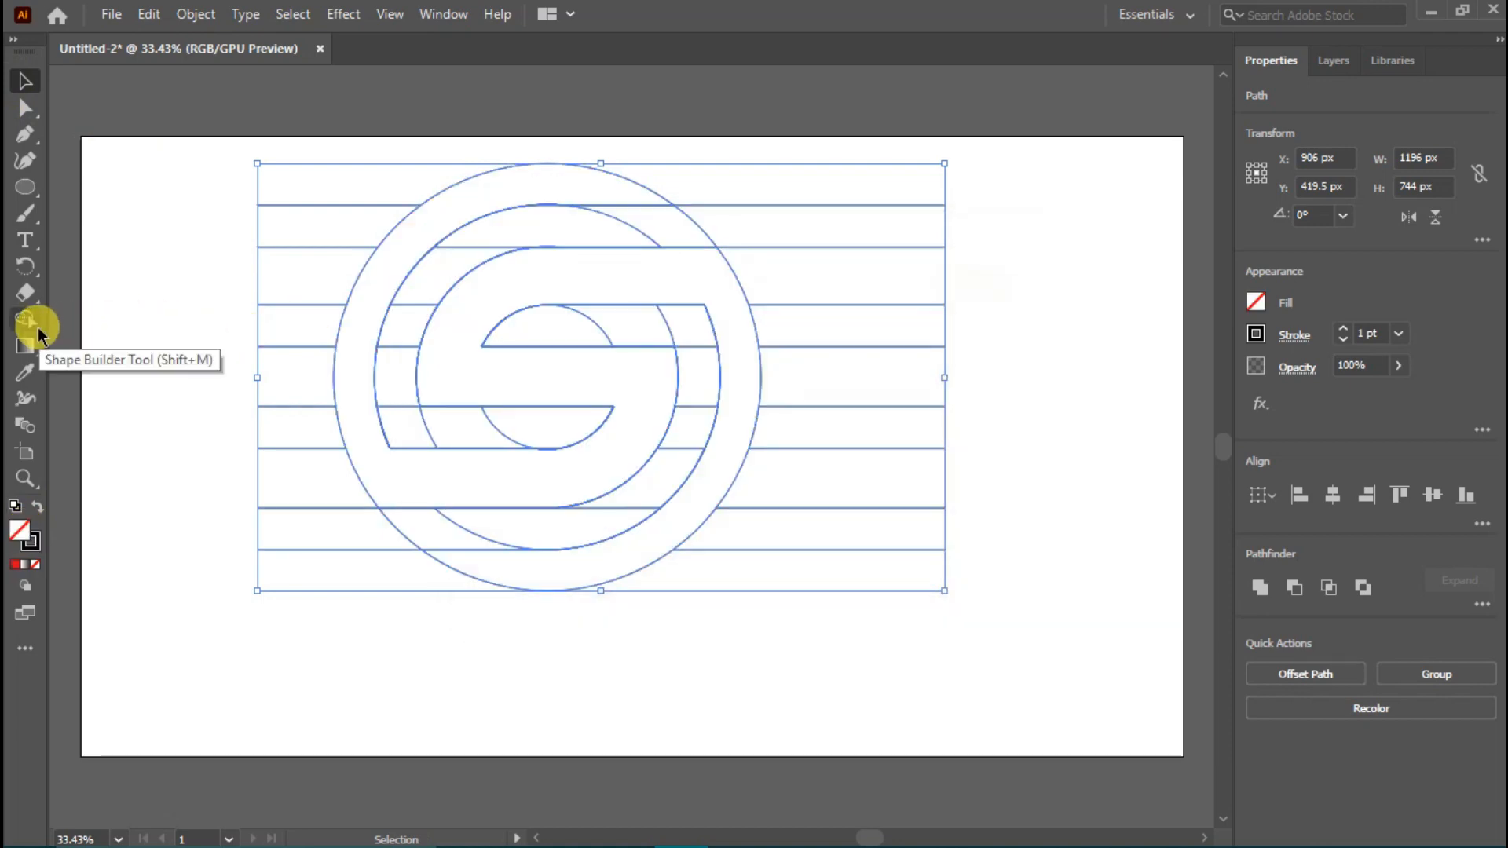
Fill the merged S-shaped band with a bright red using the Shape Builder
click(25, 319)
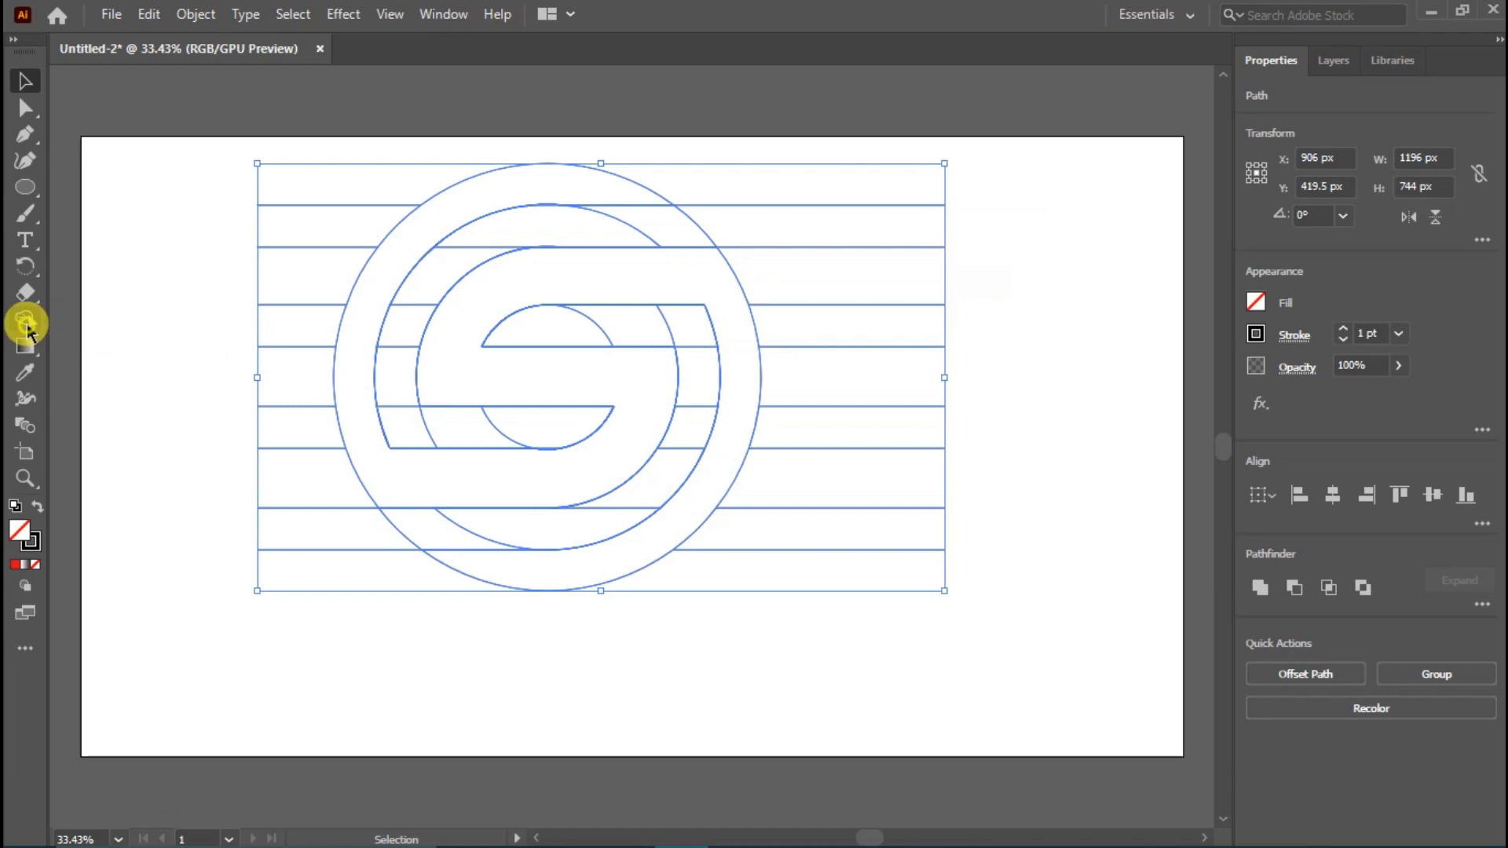
double_click(20, 534)
click(736, 320)
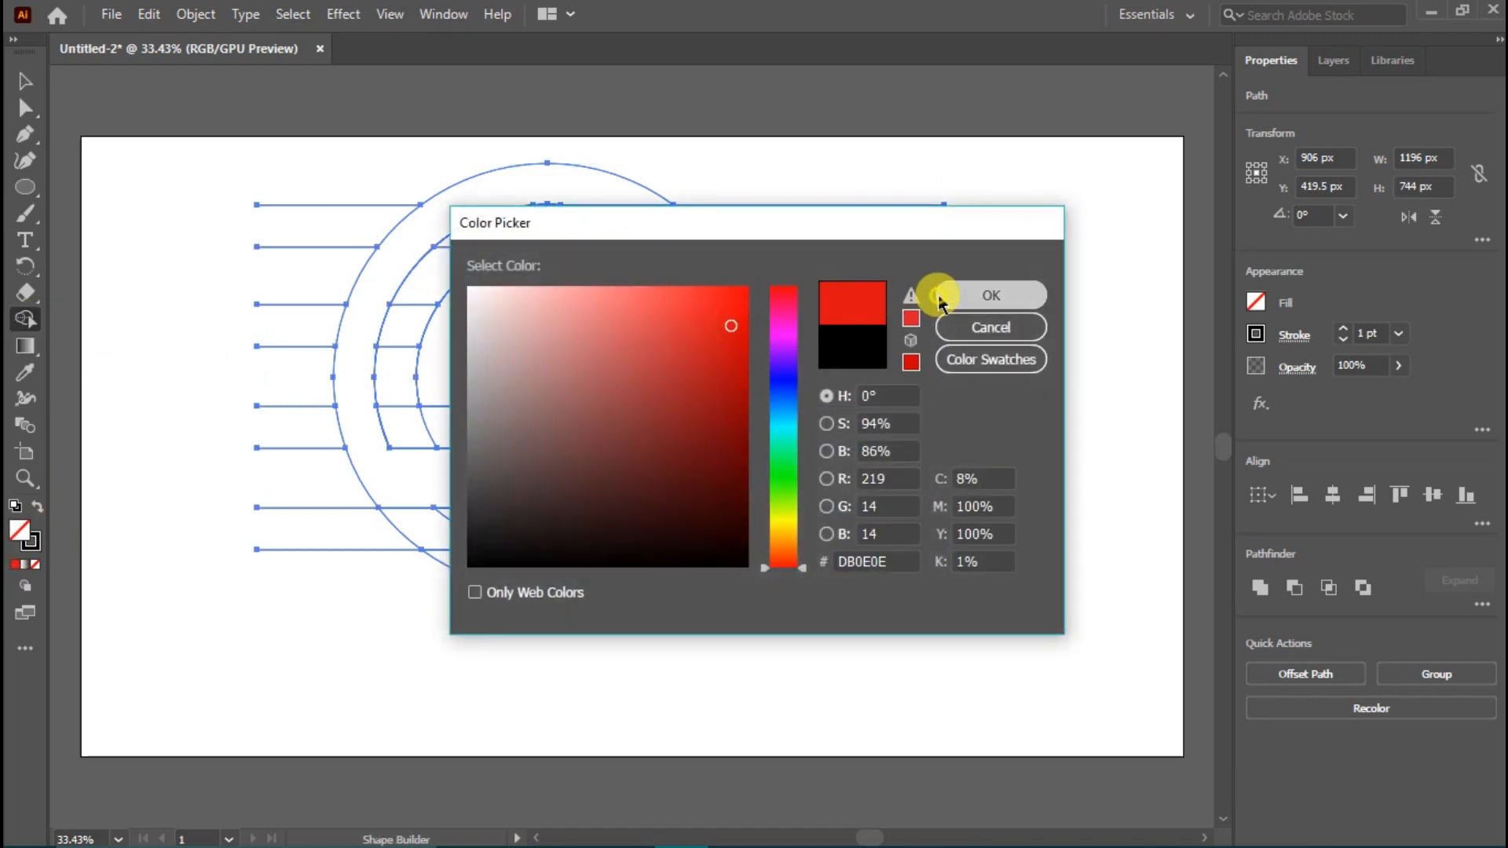
click(941, 300)
click(641, 283)
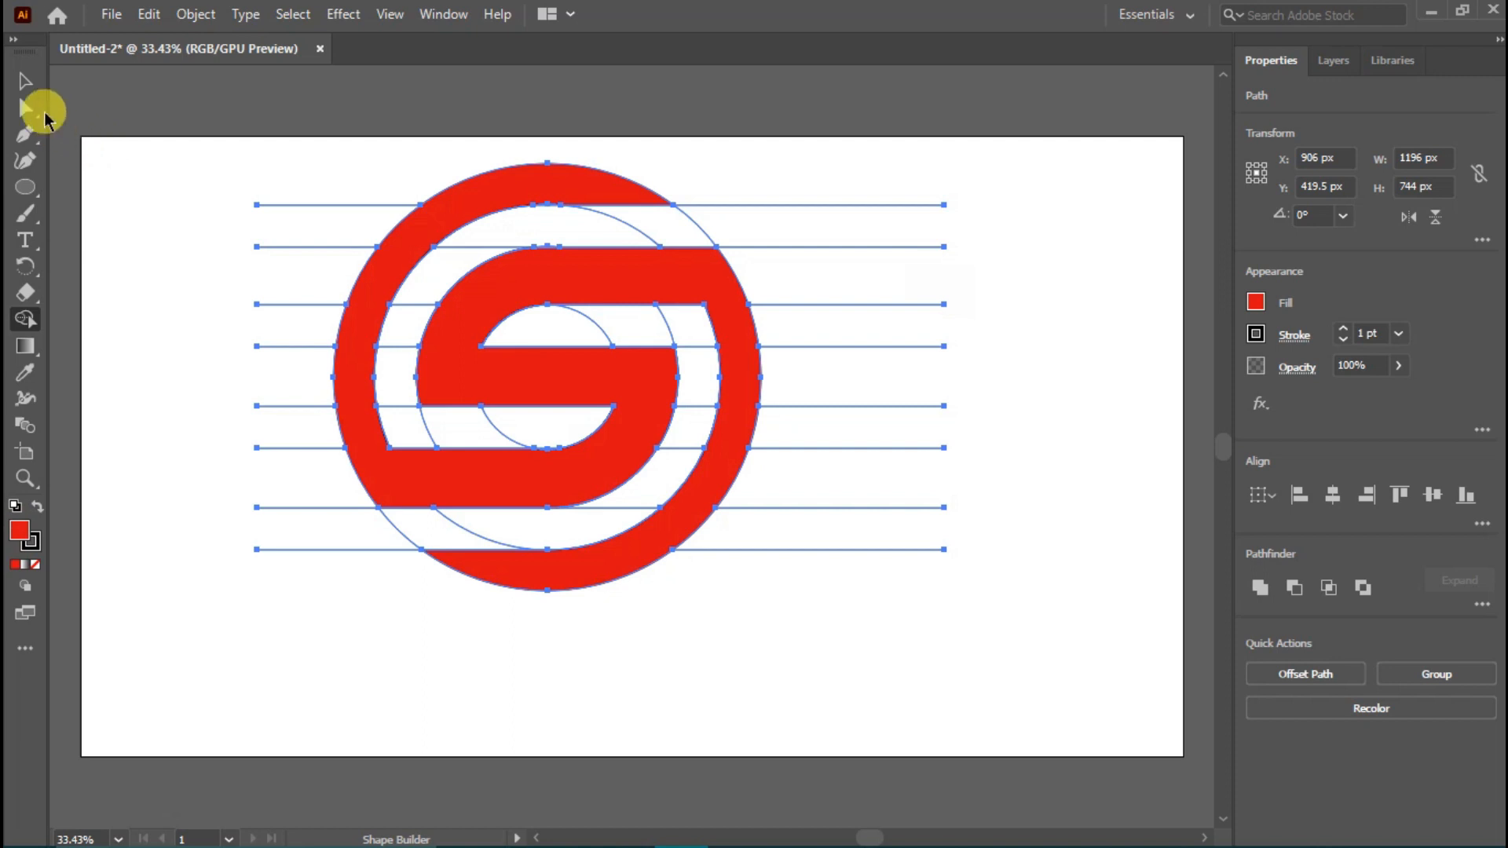
Set the stroke of all artwork to 0.25 pt and move it together to about X 1164 px, Y 656.5 px
click(25, 81)
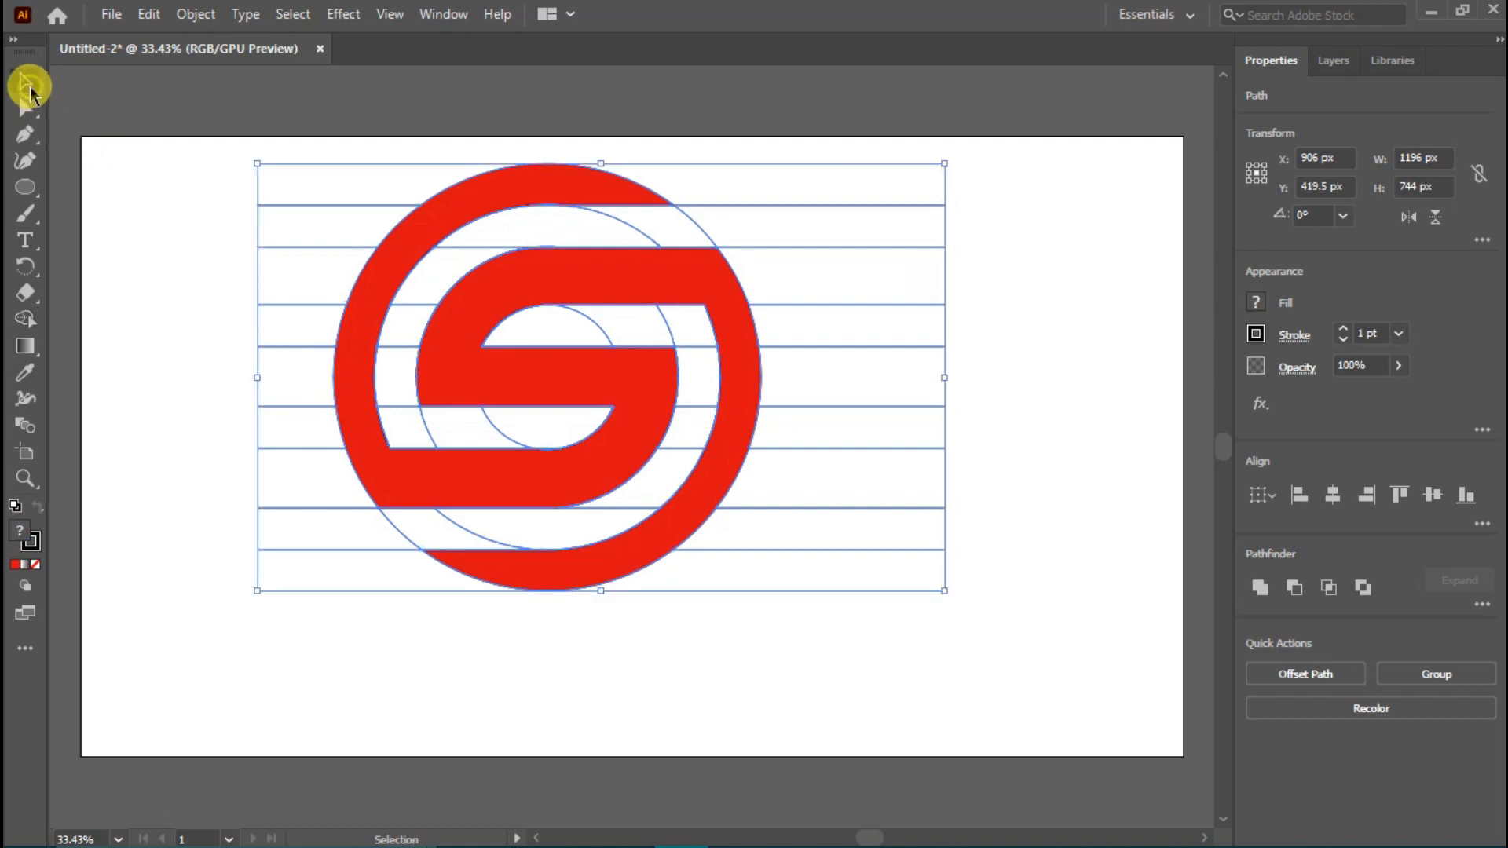
click(1344, 341)
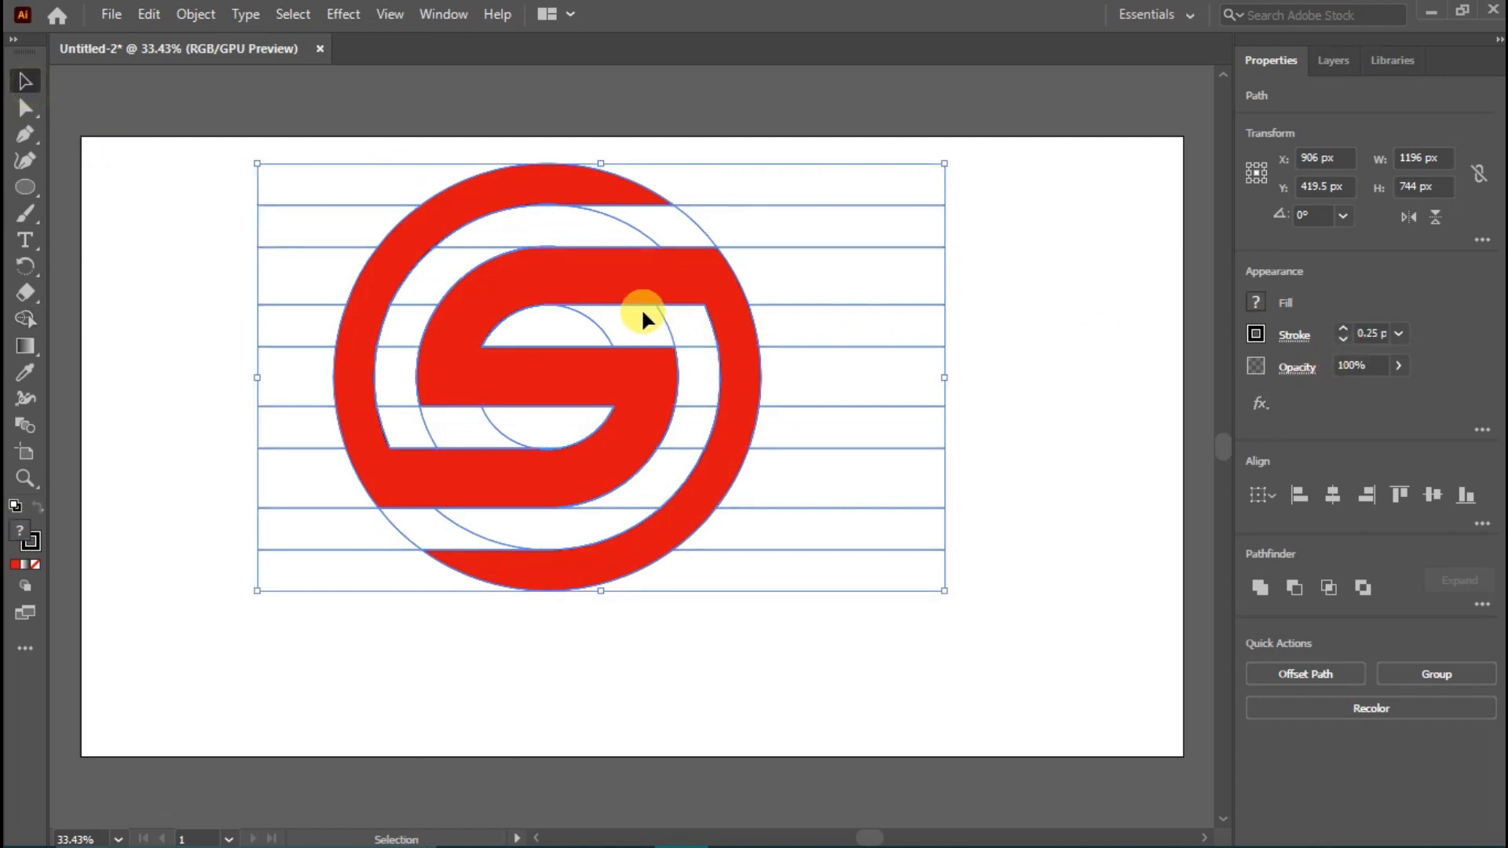
drag(641, 308, 789, 444)
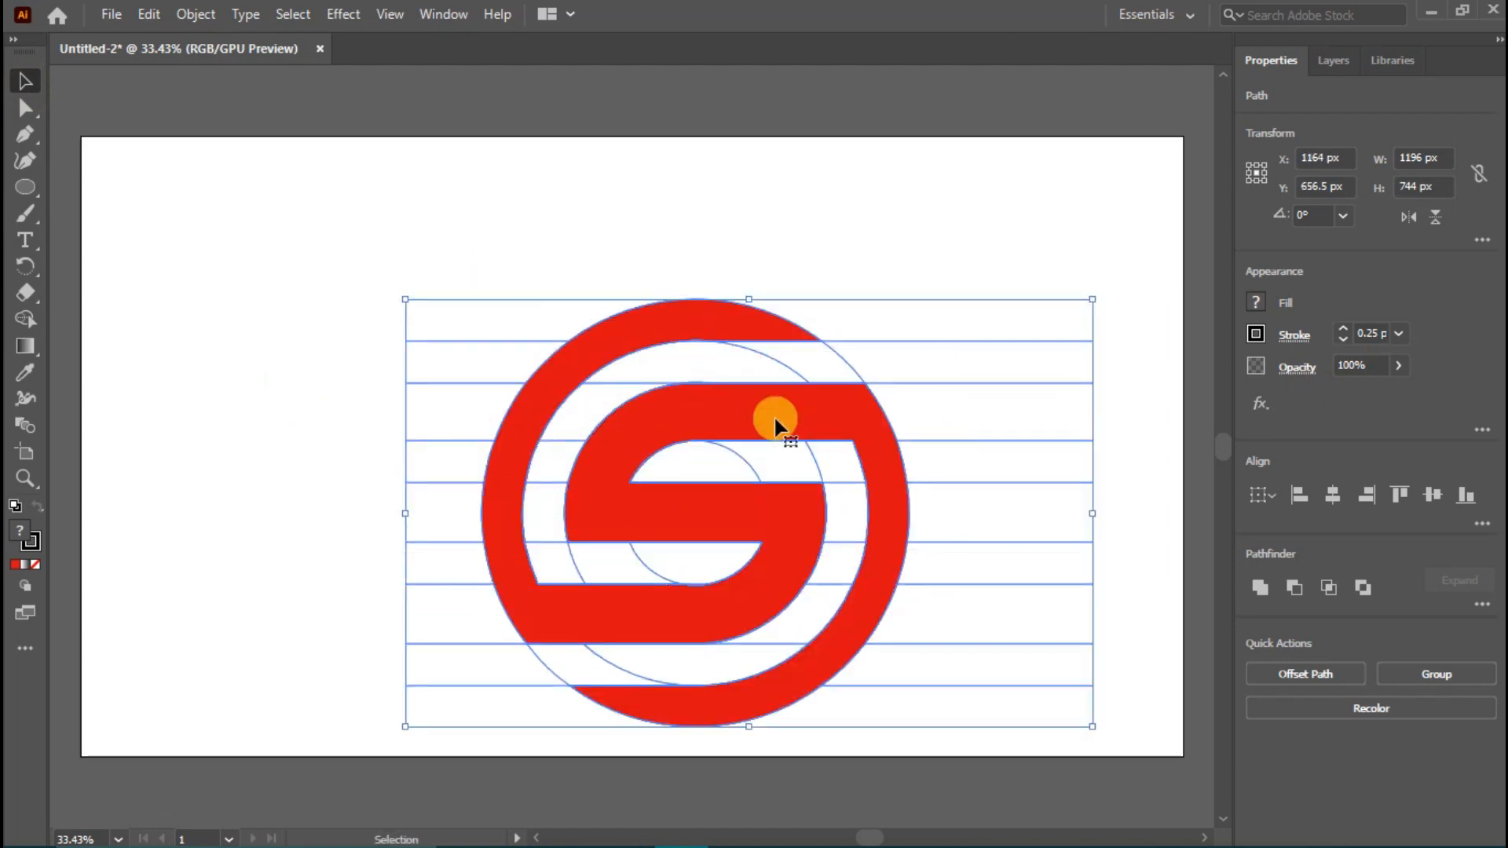
Isolate the layer's contents, select the red S shape and shrink it proportionally about its center to about 353 px
click(594, 198)
double_click(641, 311)
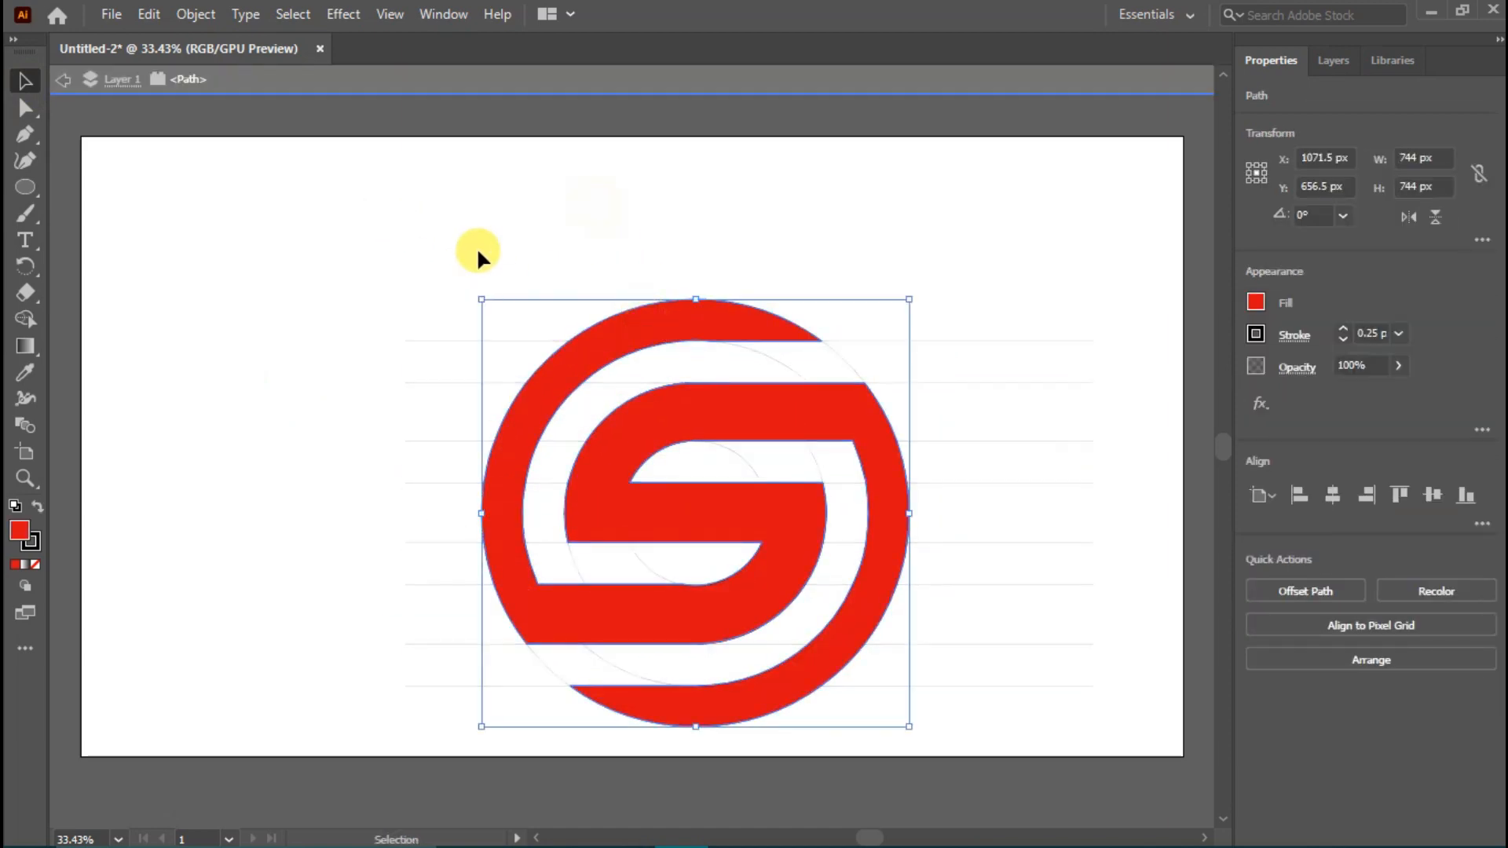
click(63, 79)
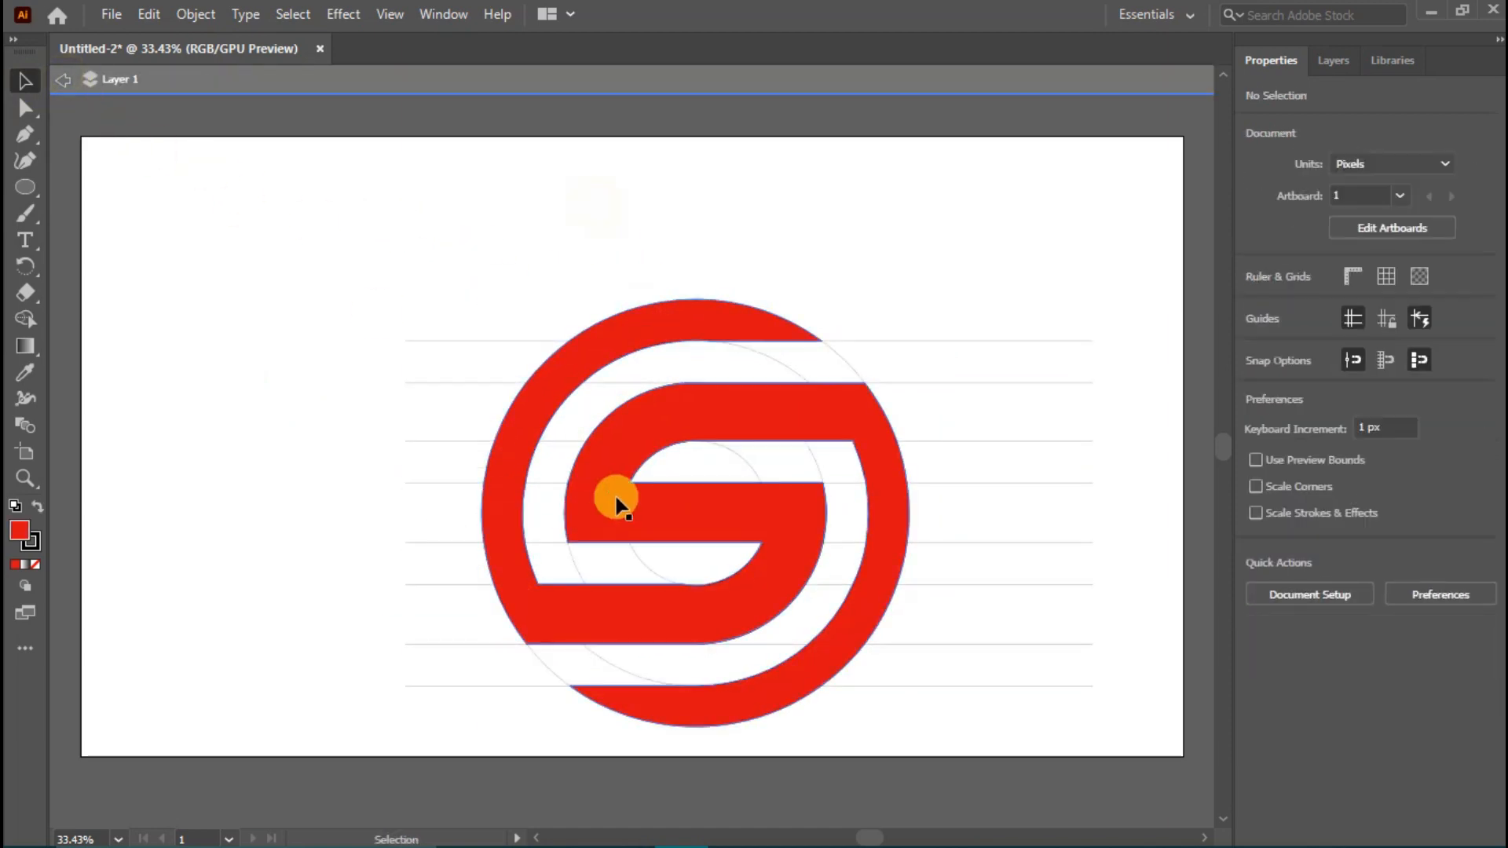
click(845, 669)
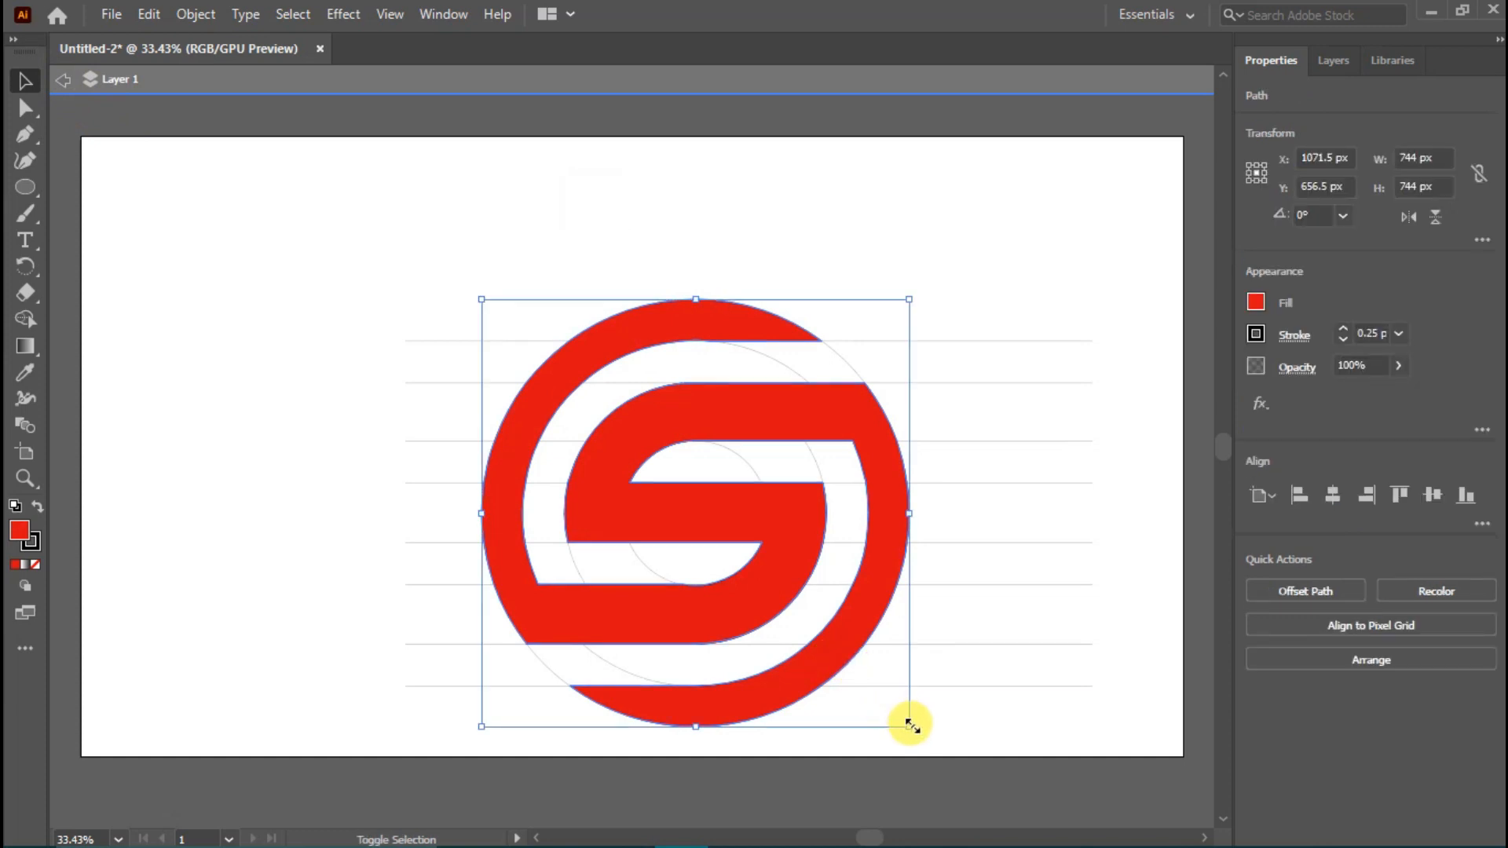
drag(910, 725, 794, 659)
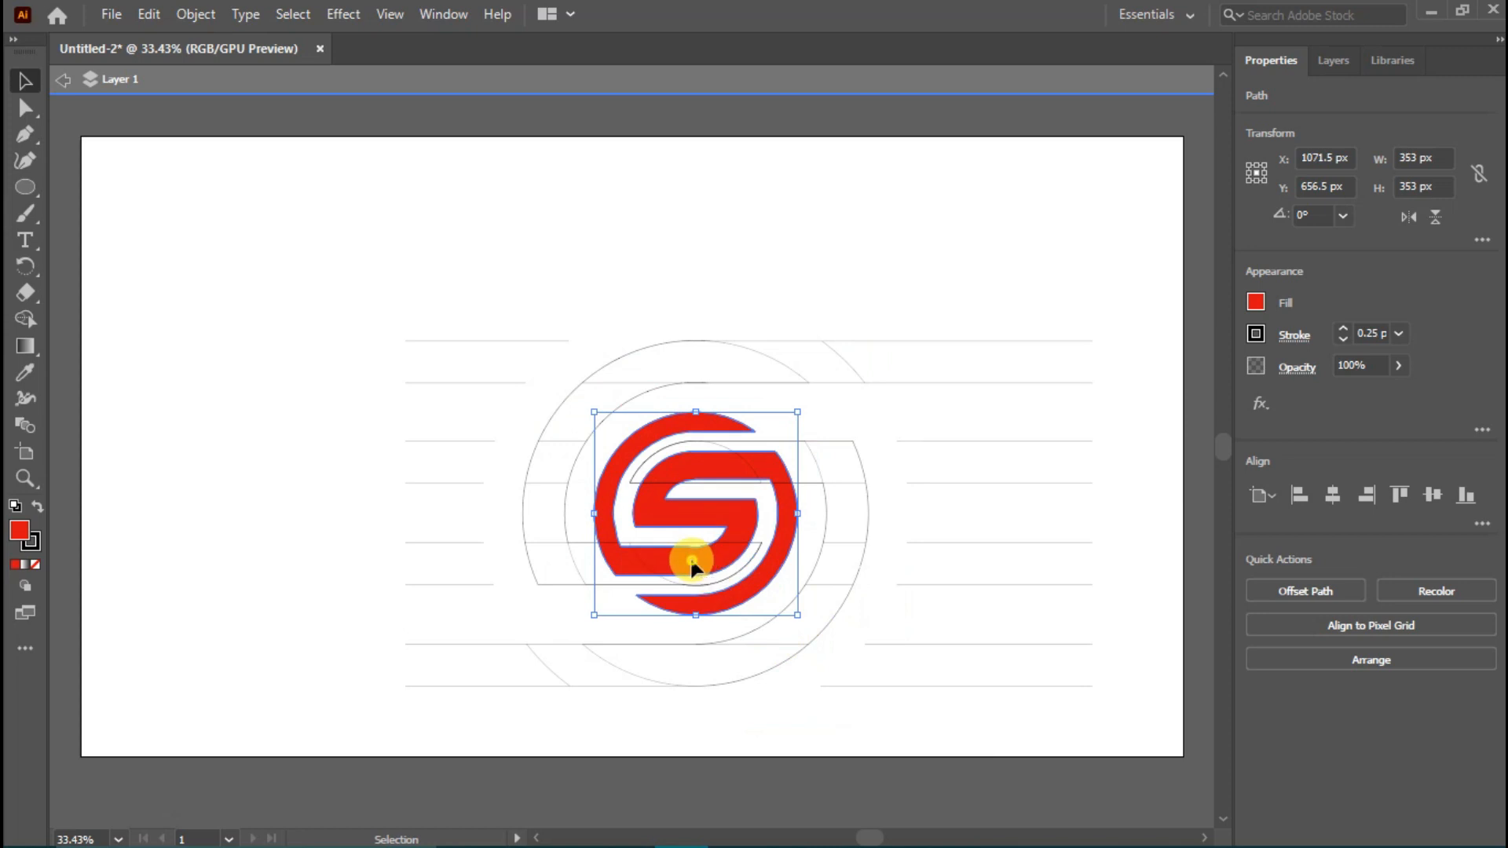
Move the red S shape to the artboard's upper-left corner and delete all leftover construction lines and arcs
drag(692, 566, 176, 319)
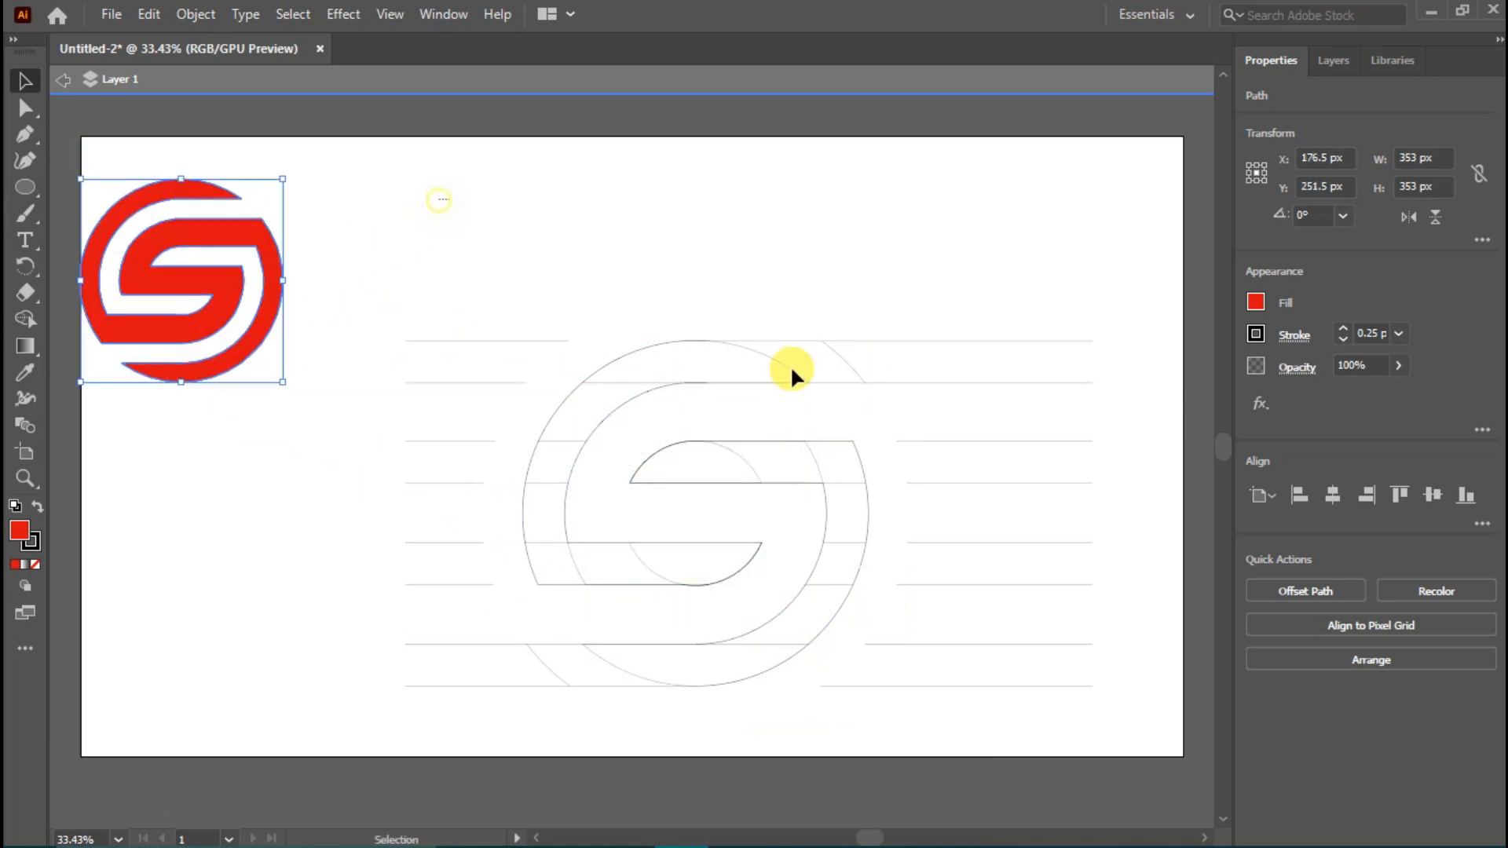
key(ctrl+alt+2)
key(Delete)
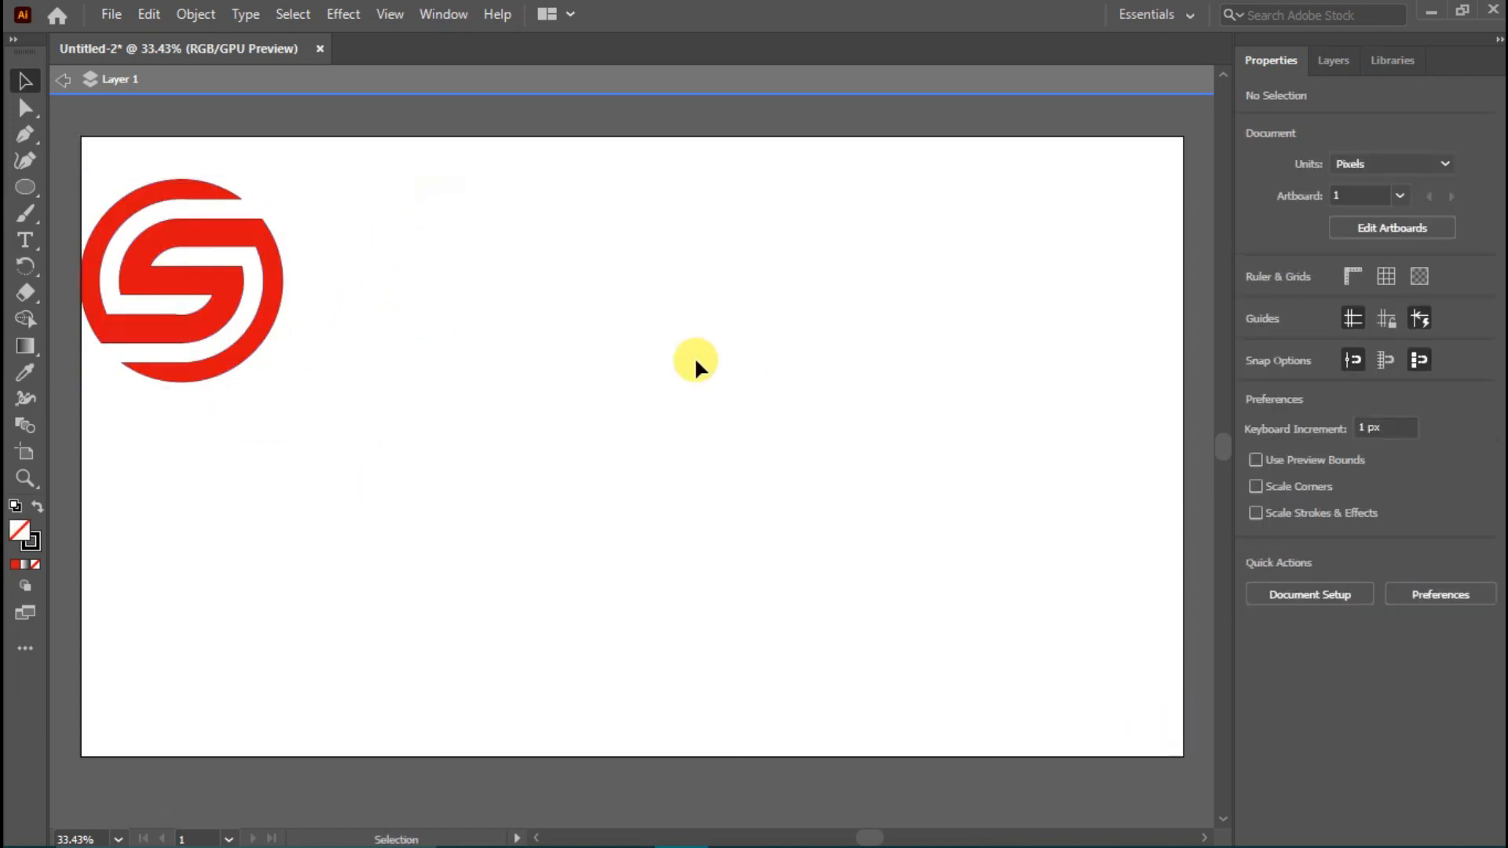
Enlarge the red S shape proportionally to about 623 px and place it at about X 876.5 px, Y 376.5 px
drag(240, 236, 640, 362)
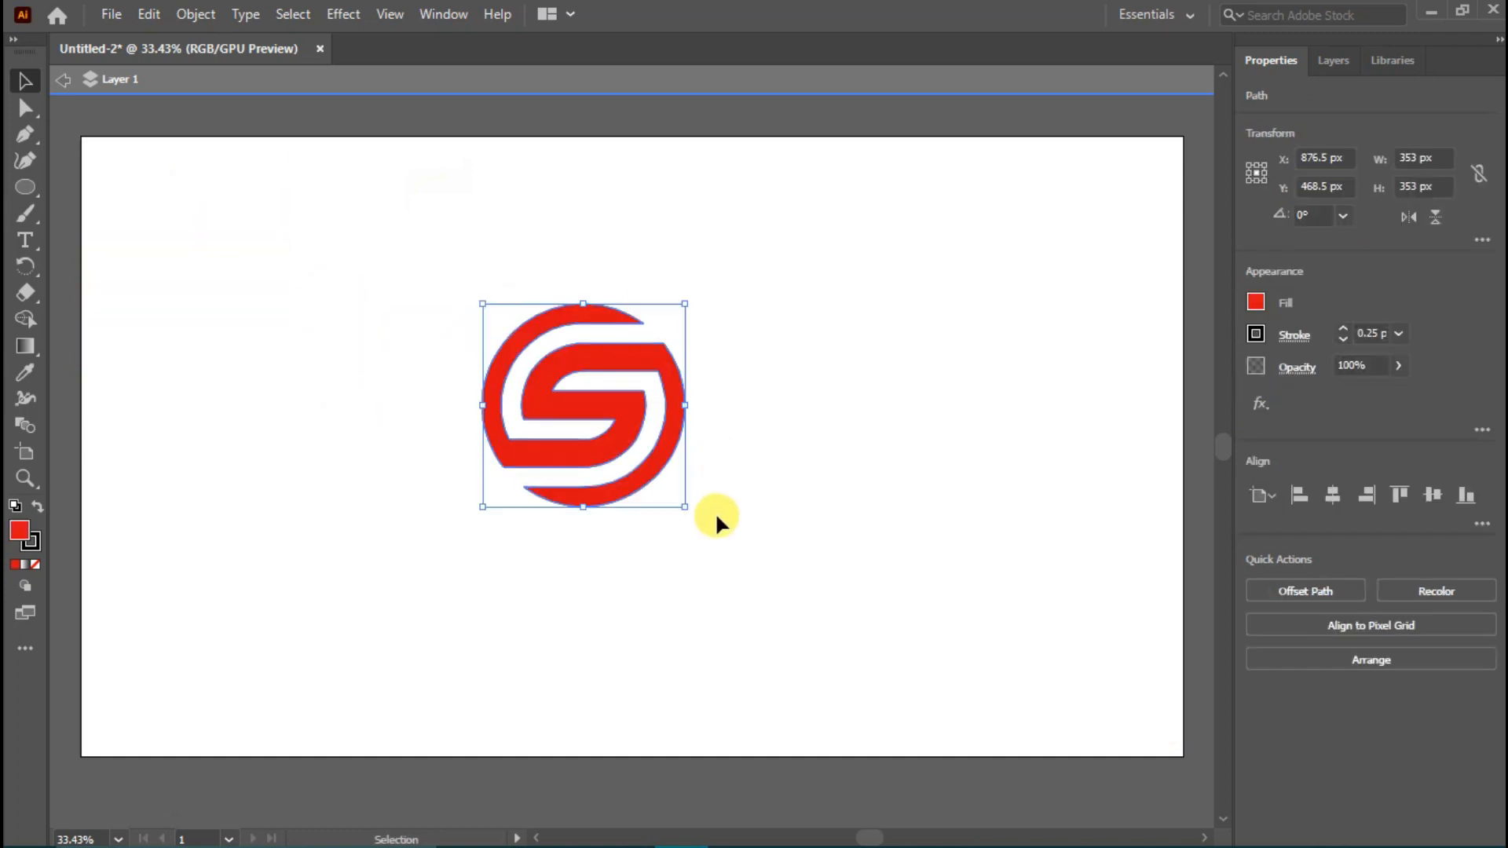
drag(681, 505, 822, 589)
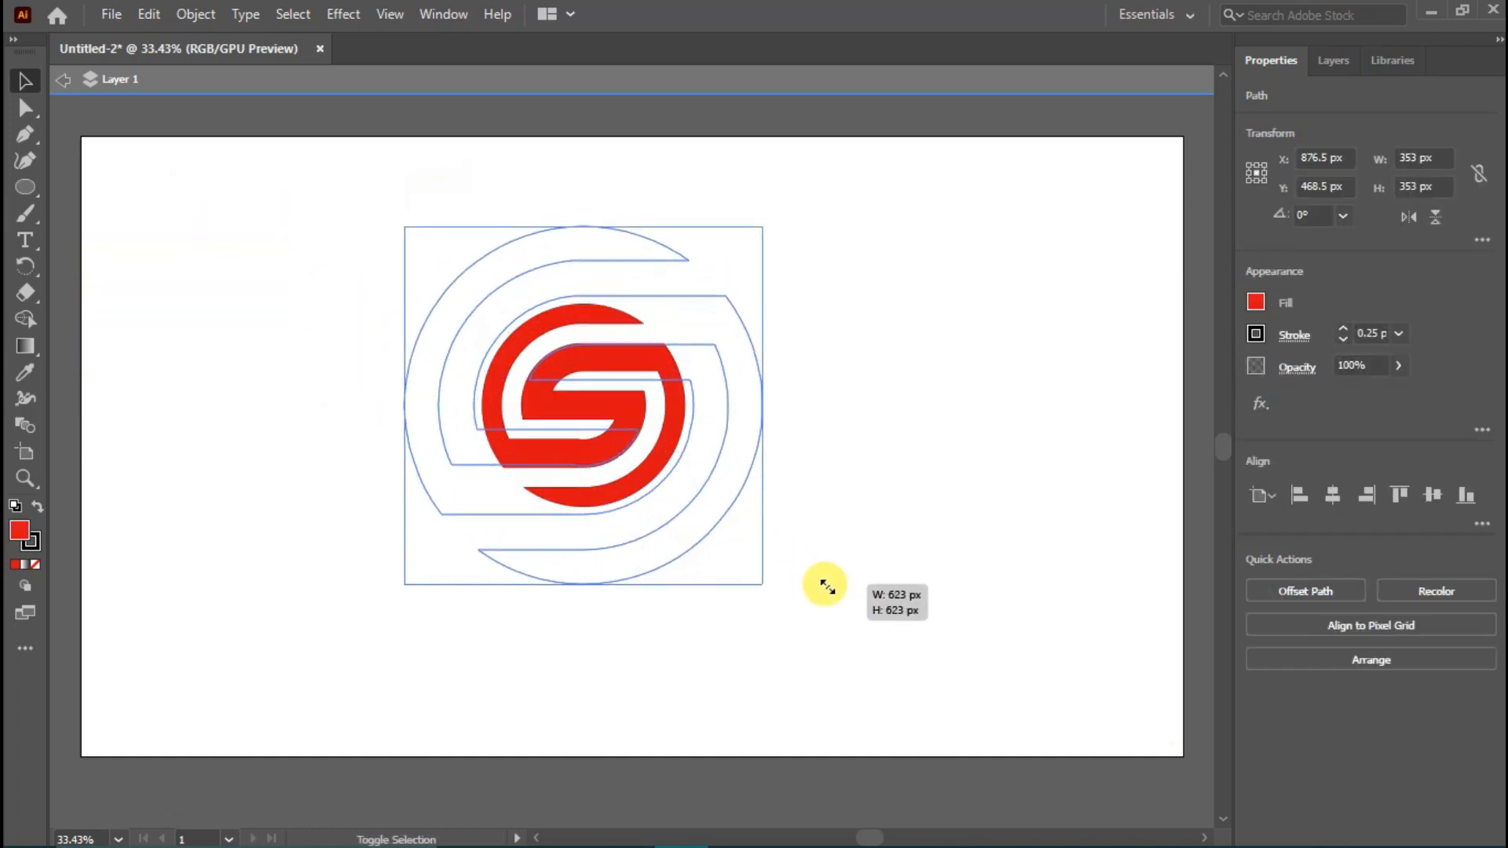
drag(652, 454, 652, 393)
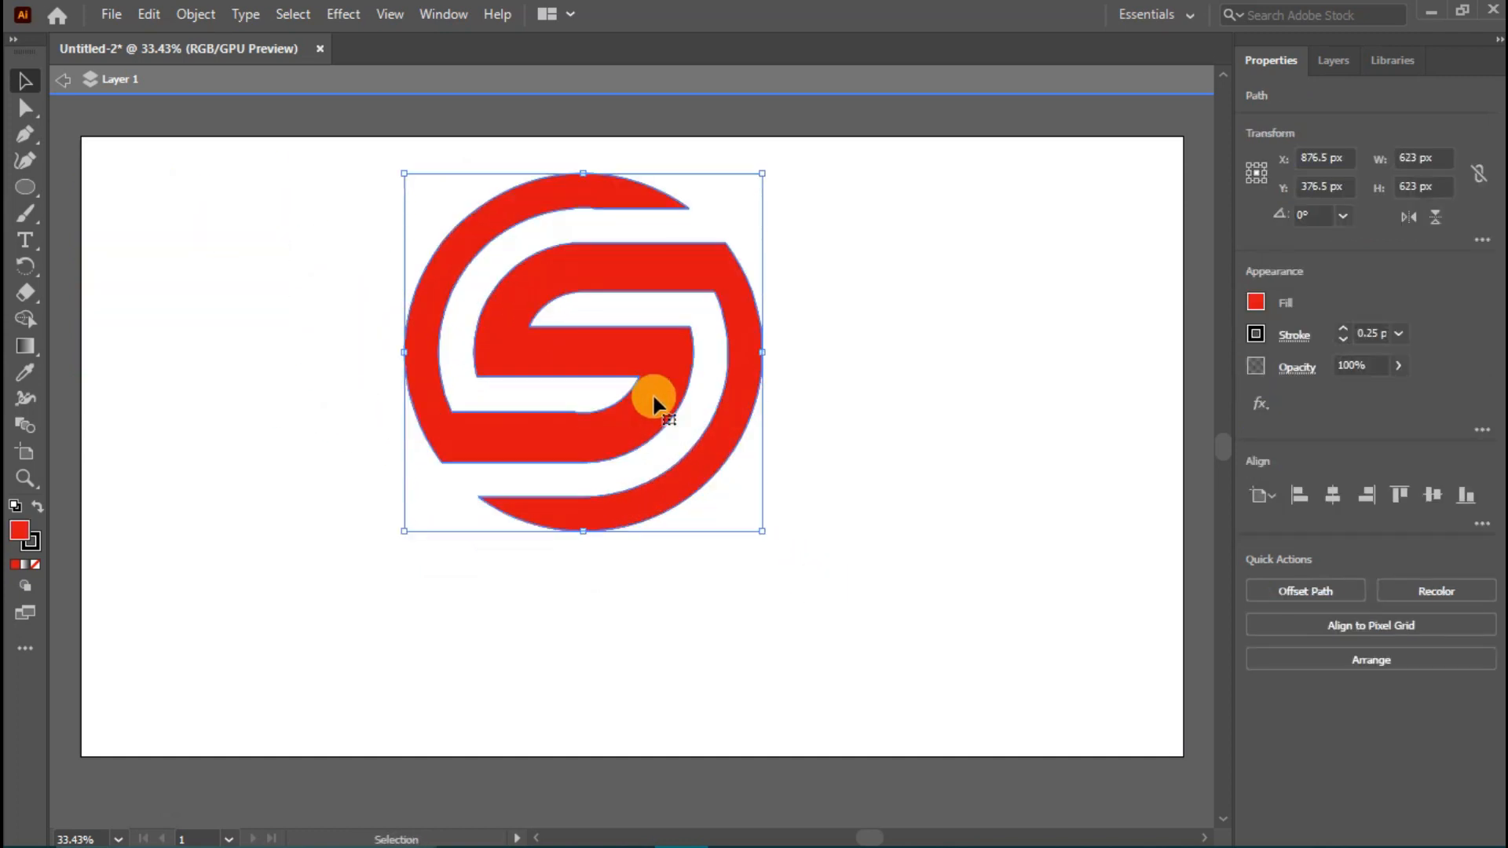
click(921, 460)
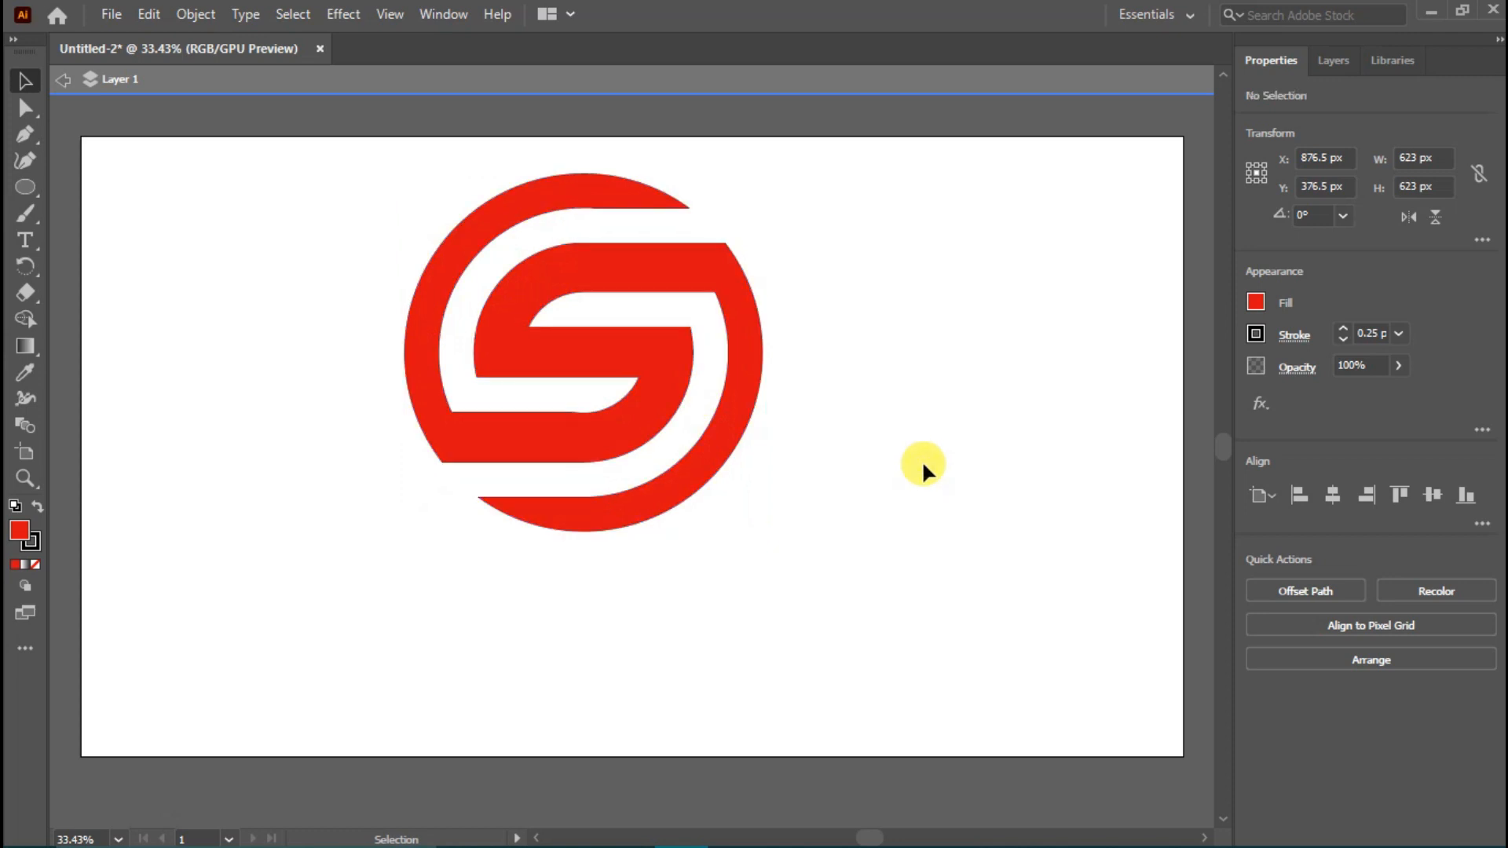
Add a placeholder text line below the logo, enlarge it to about 540 px wide and shift it roughly under the logo's center
click(26, 239)
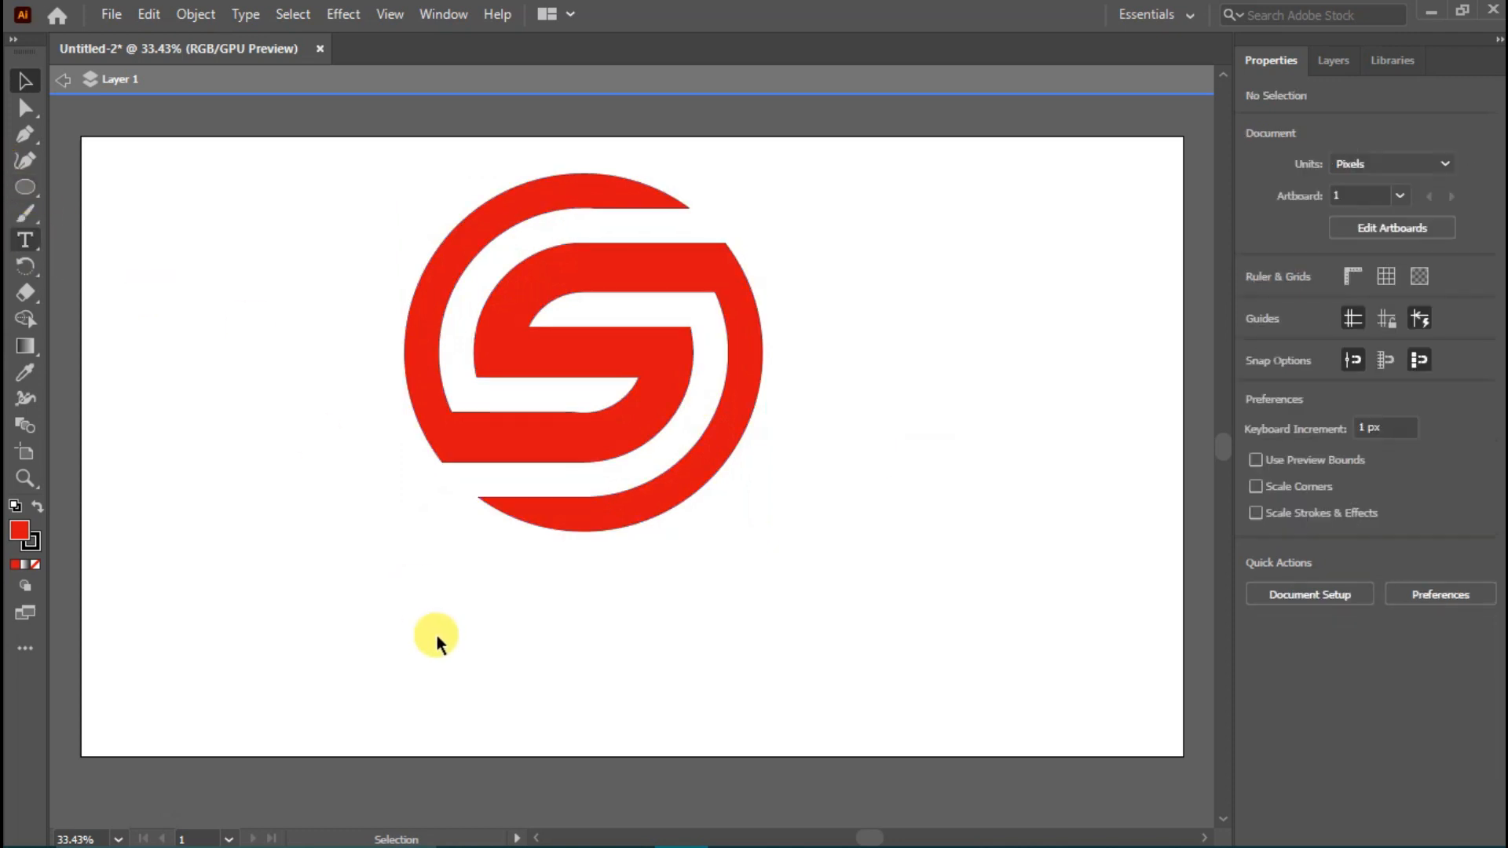
click(487, 588)
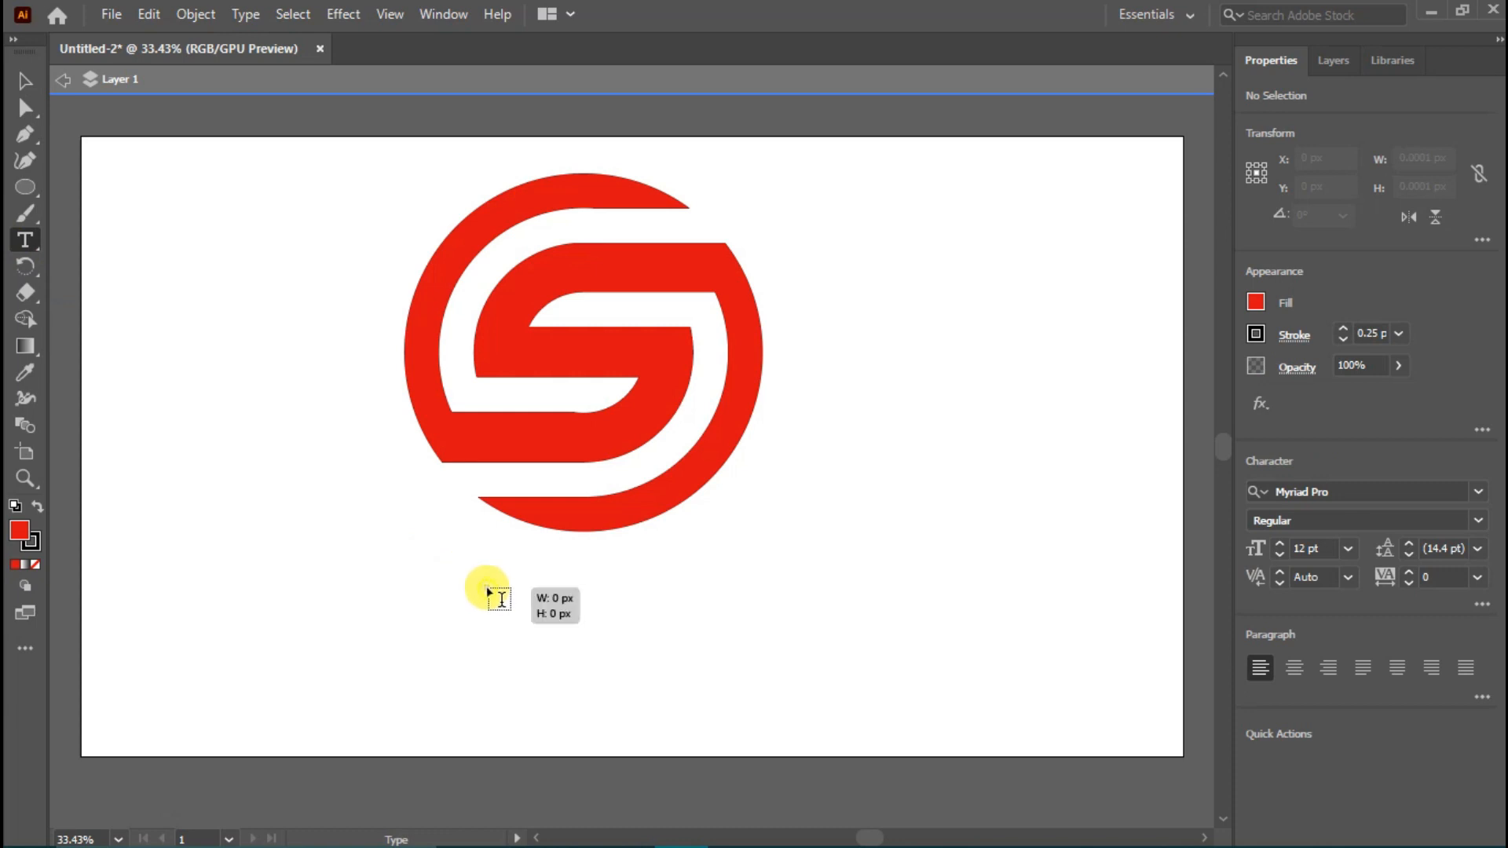
click(31, 79)
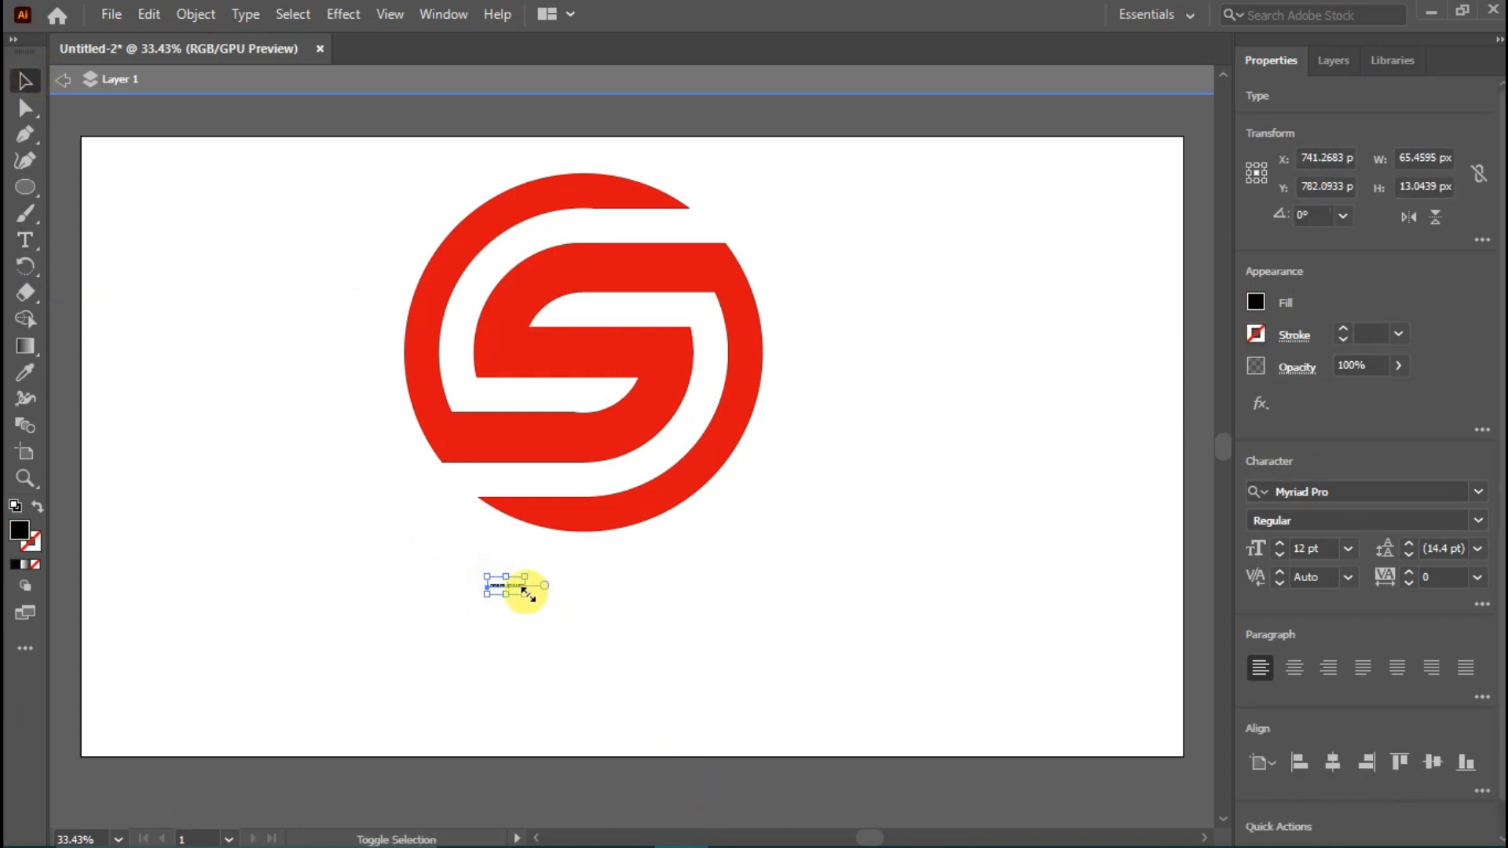
drag(526, 595, 734, 660)
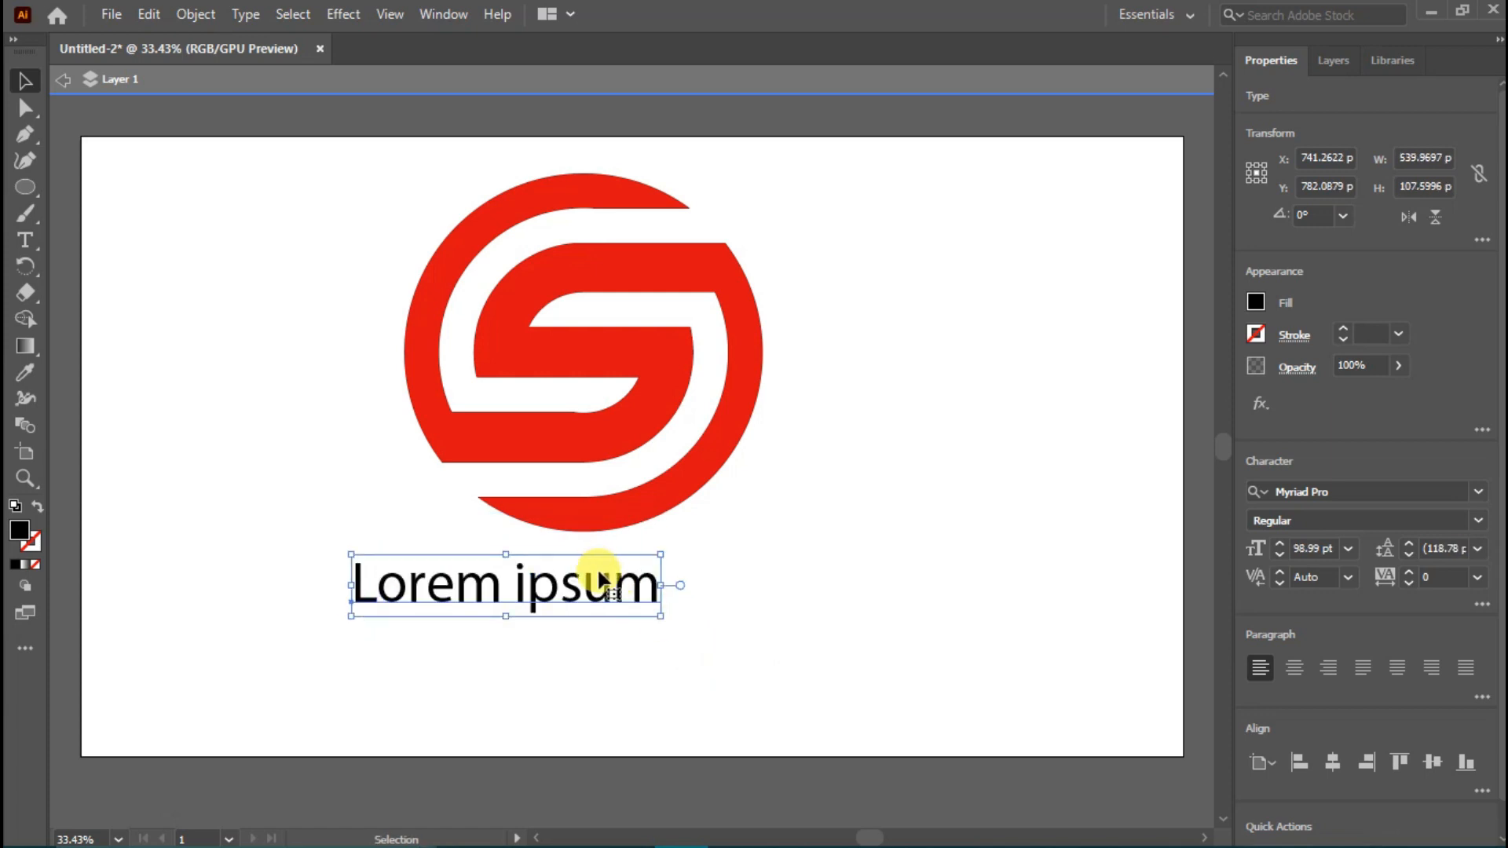
drag(619, 600, 708, 601)
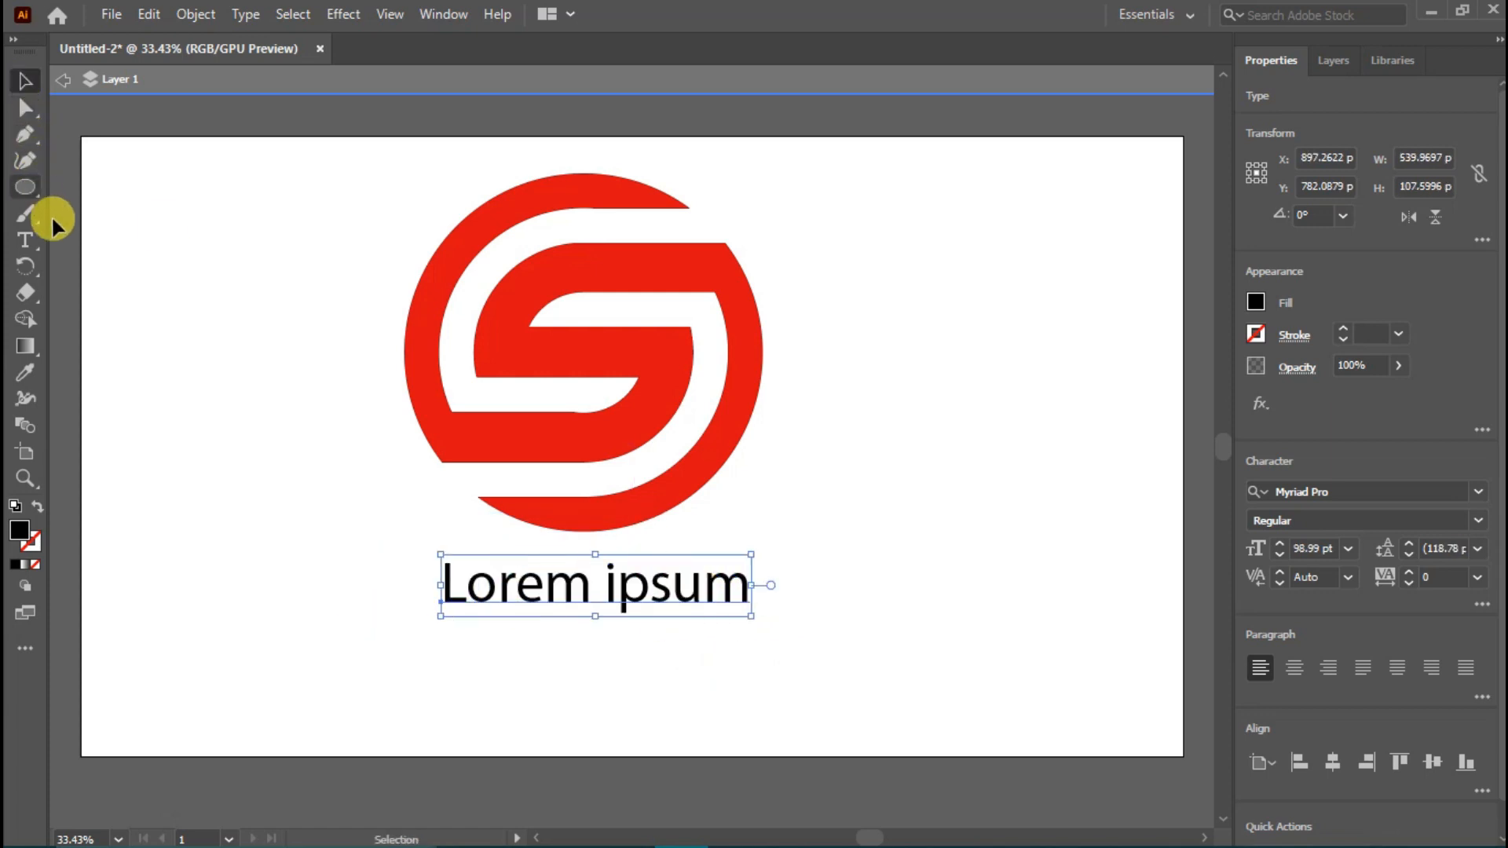
Replace the placeholder text below the logo with "Company Name"
click(24, 249)
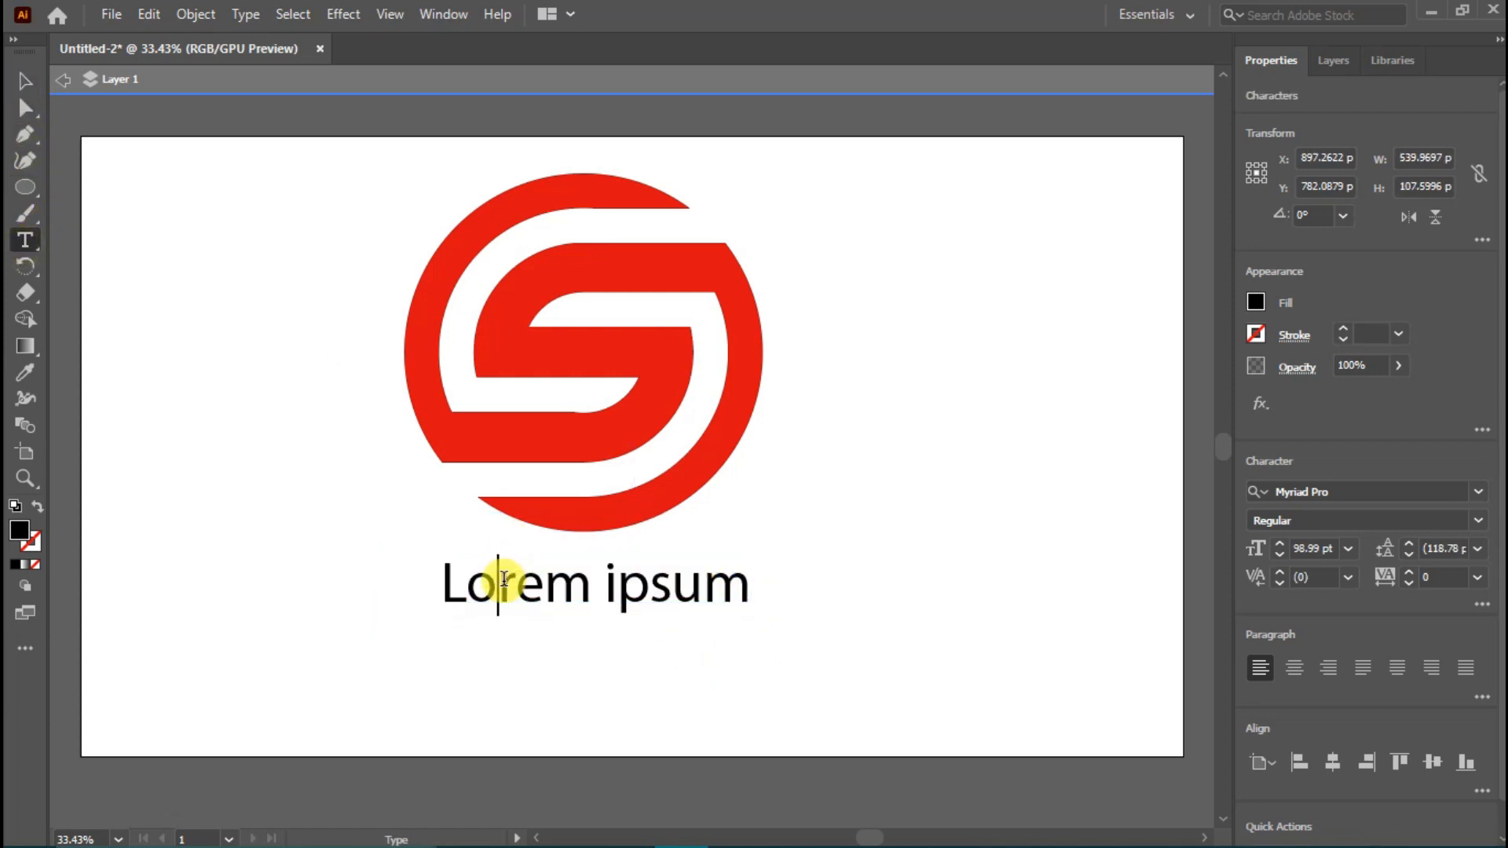
triple_click(504, 584)
key(BackSpace)
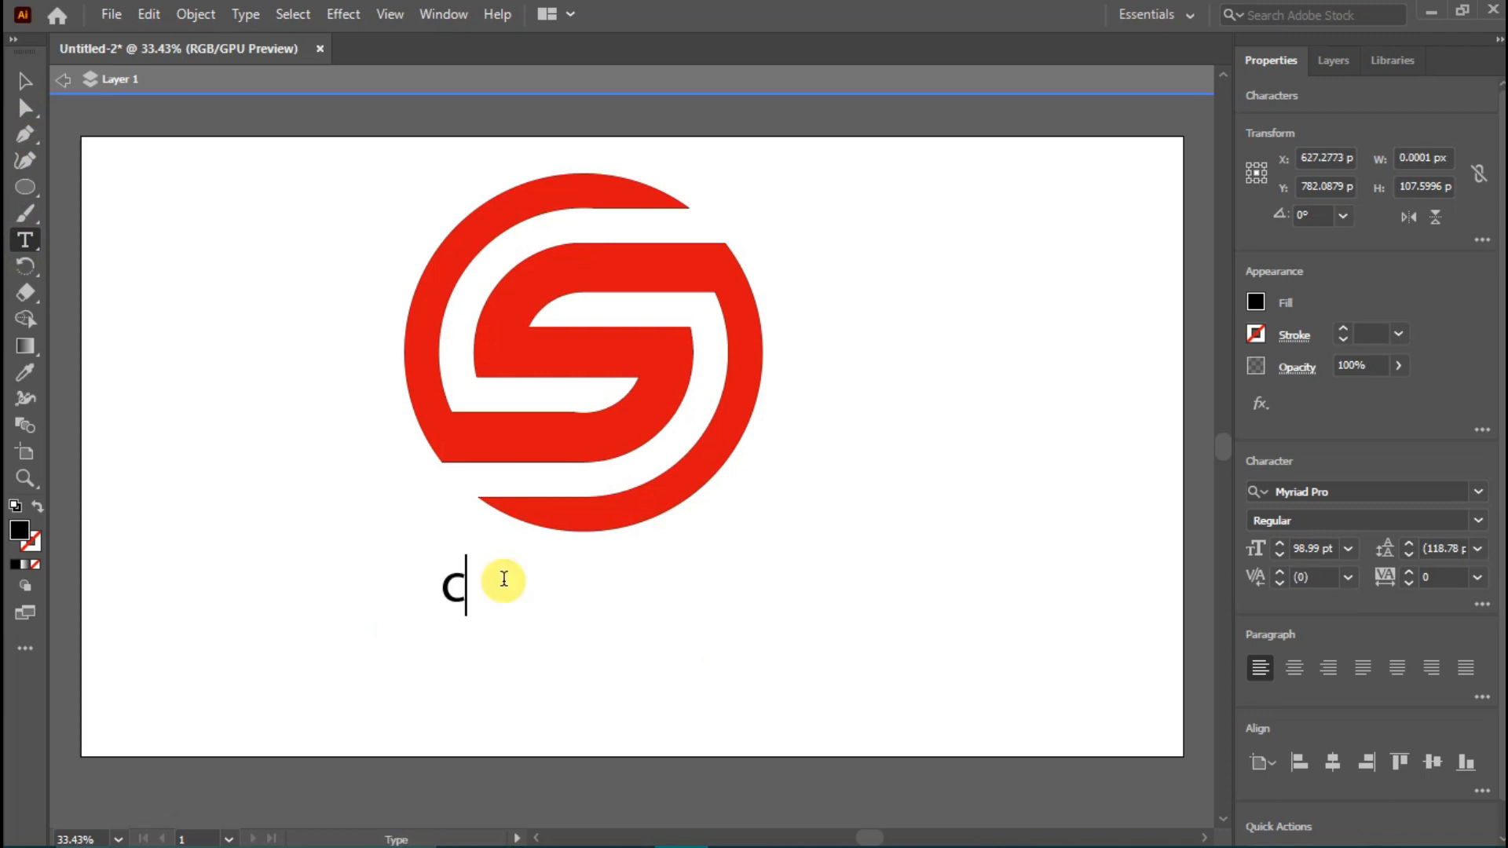
text(company)
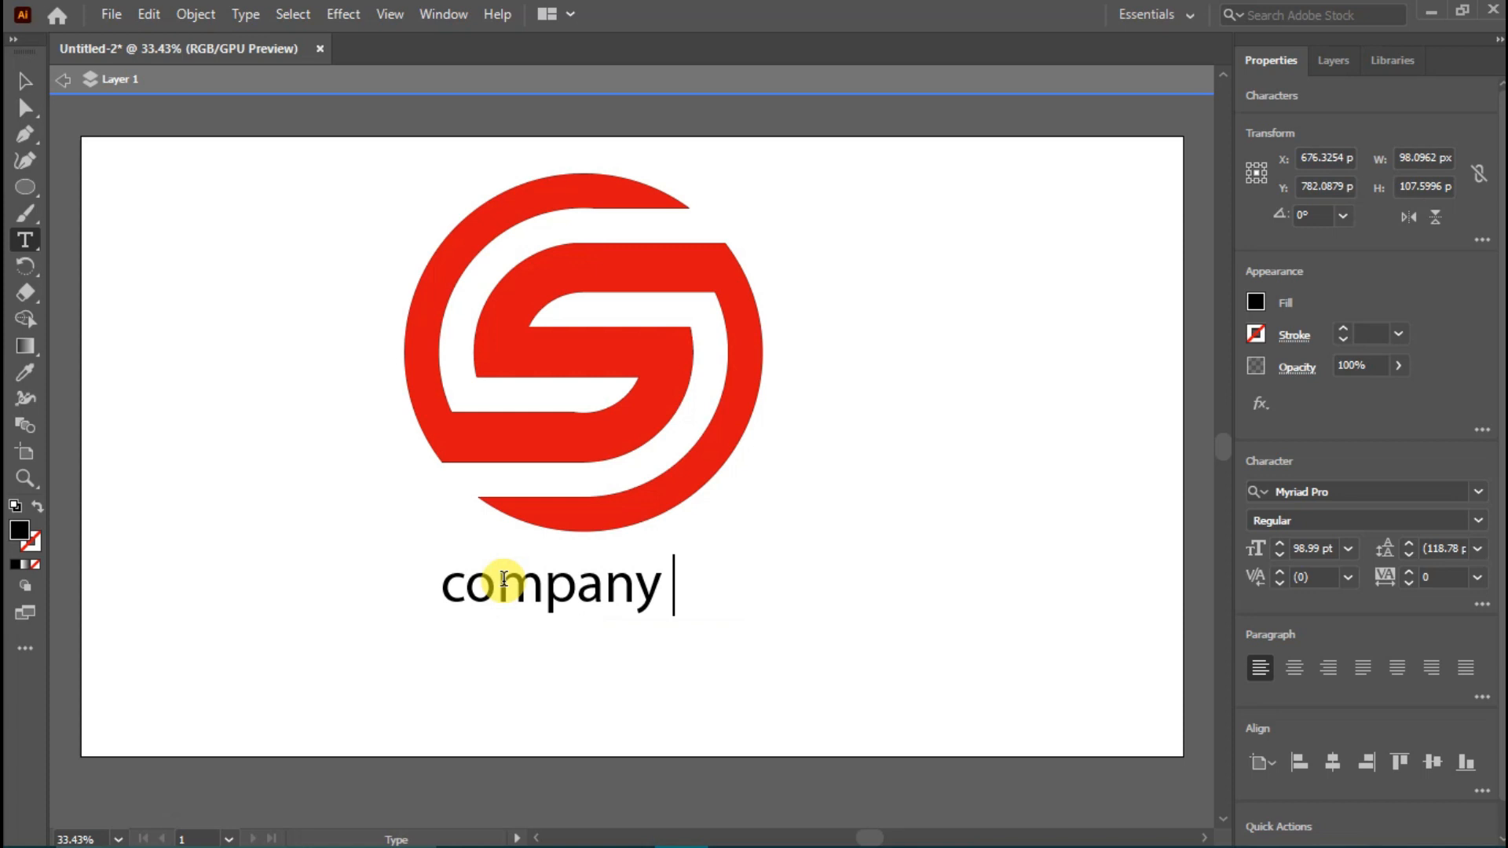
text( Name)
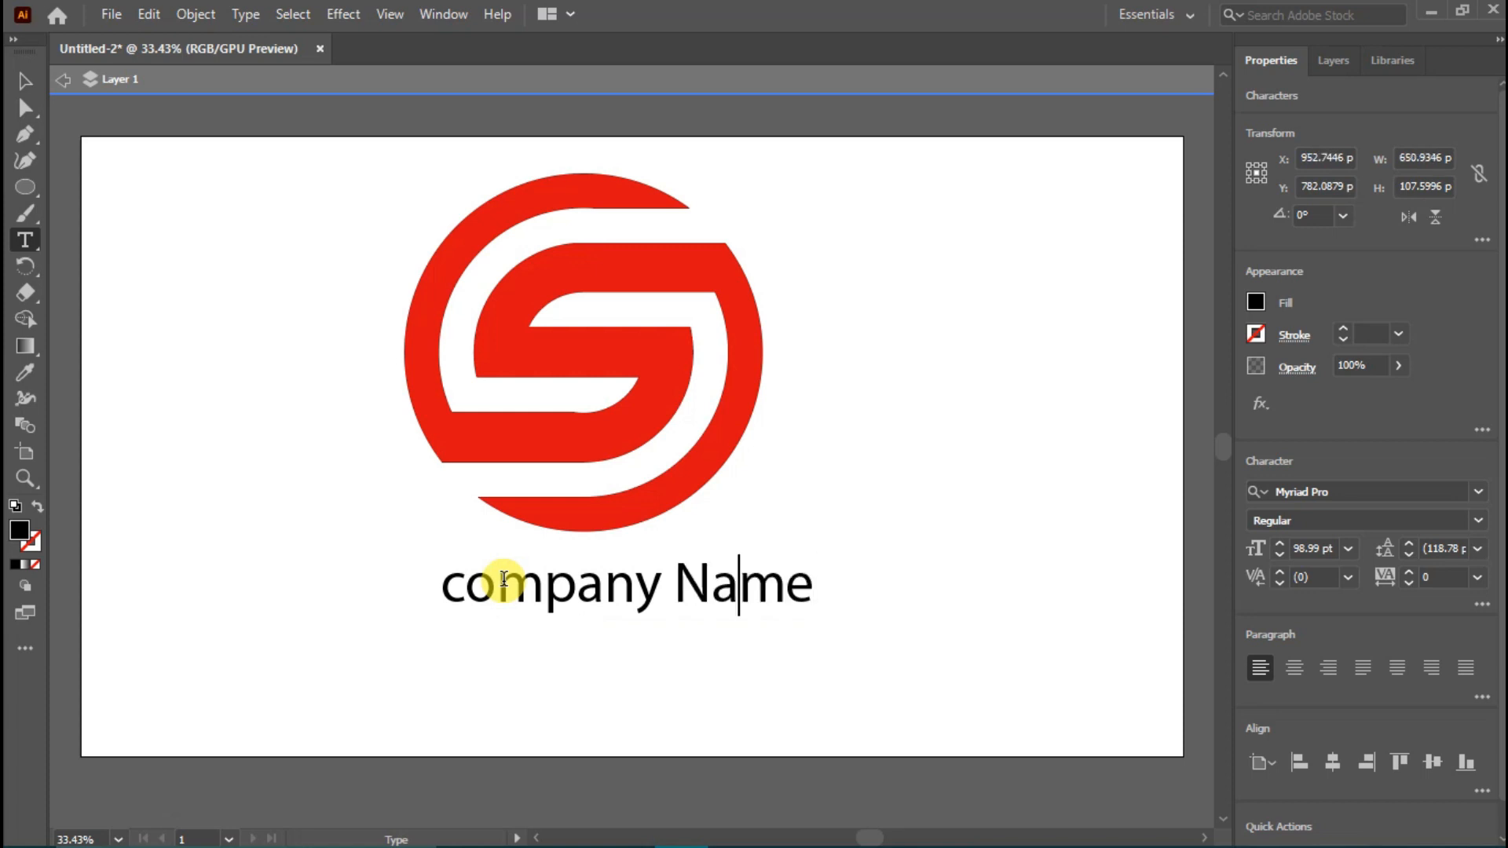
key(Delete)
text(C)
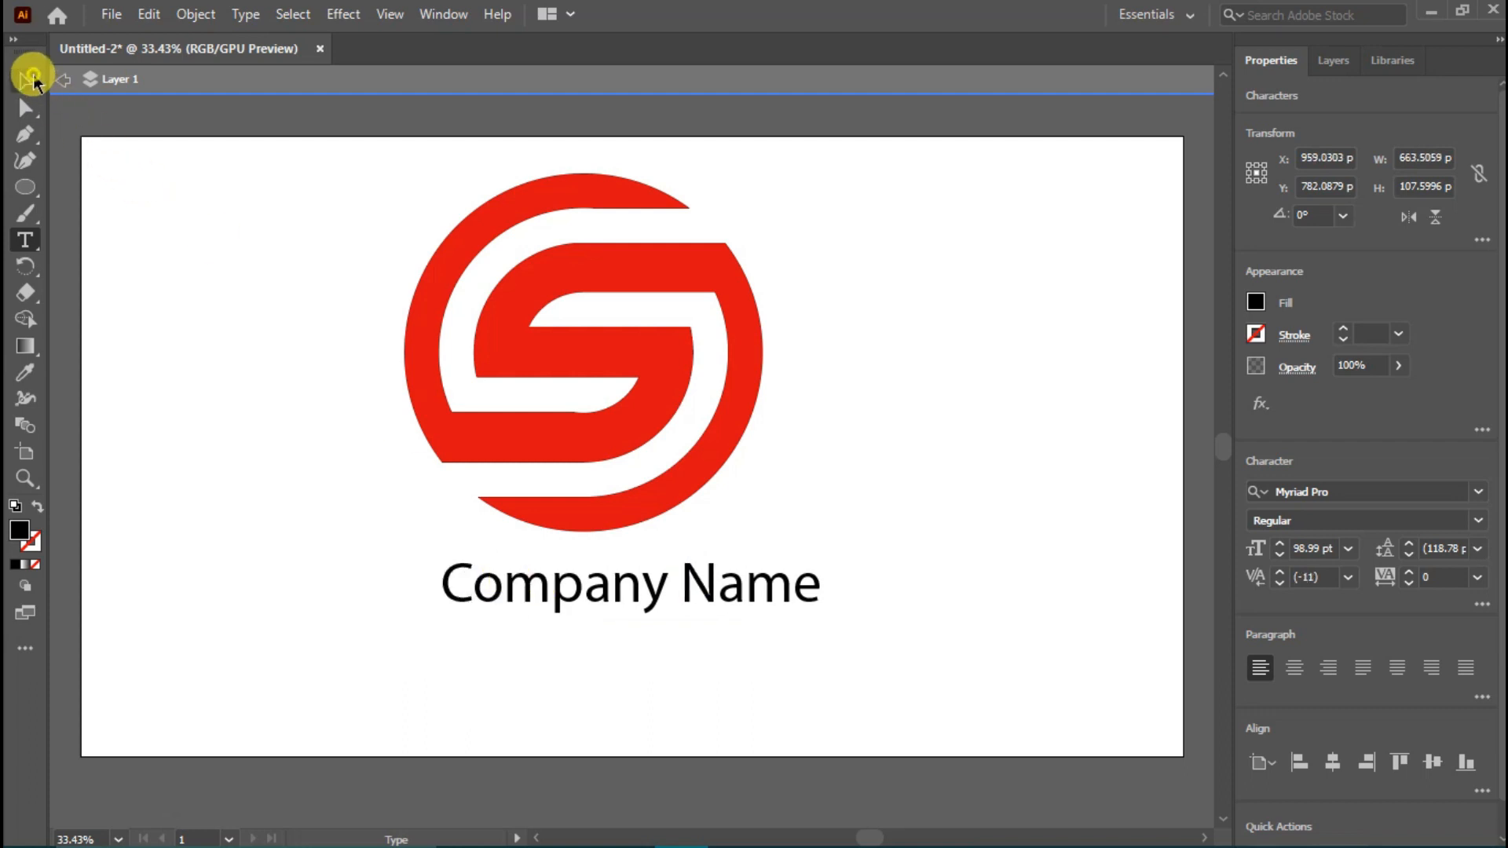
Move the "Company Name" text to about X 873 px under the logo and place a copy of it directly beneath
click(33, 79)
drag(589, 589, 539, 594)
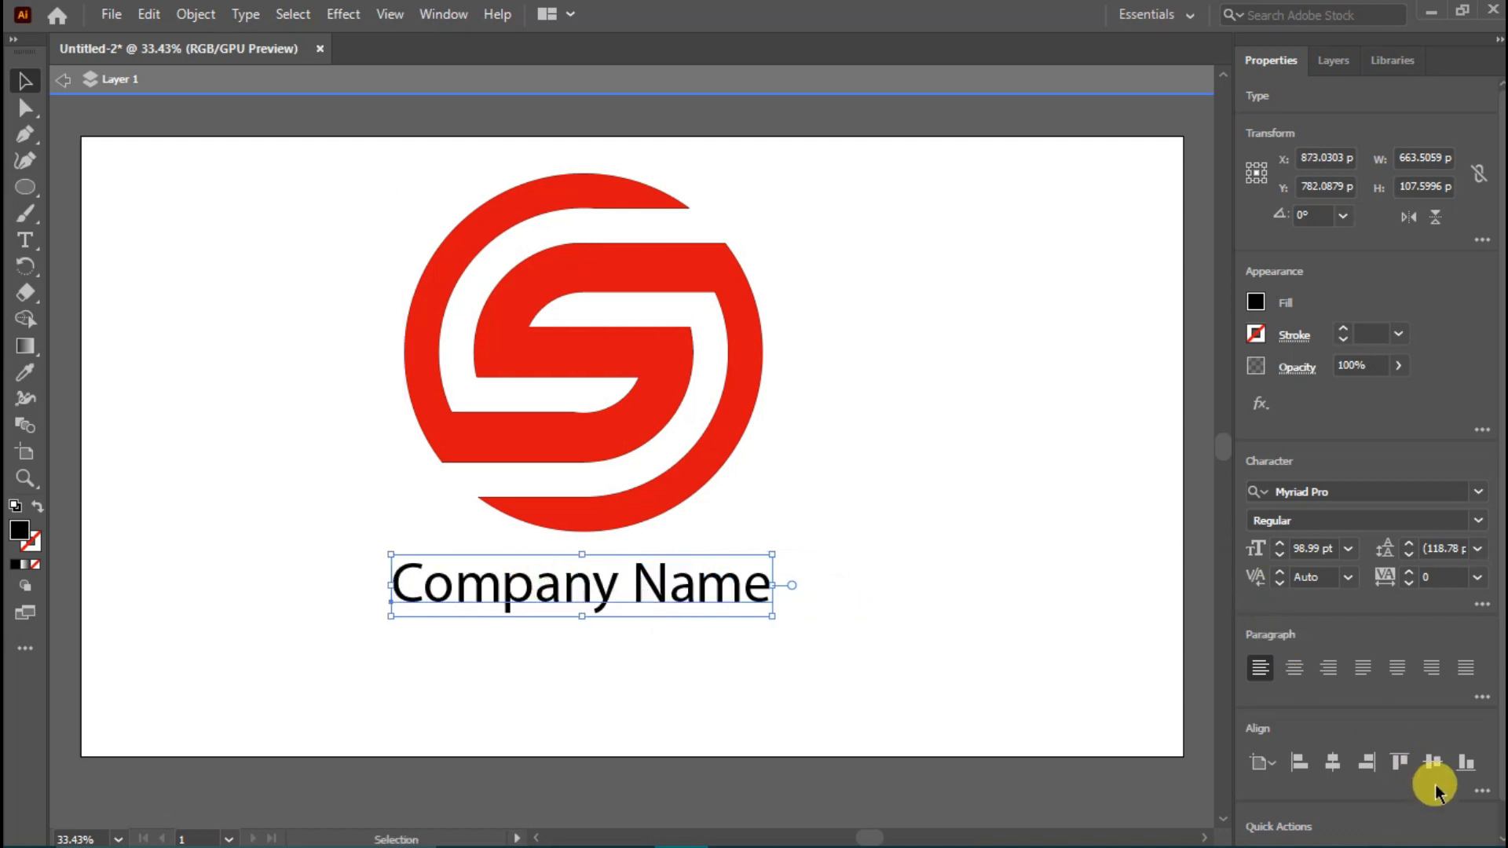
drag(691, 585, 693, 637)
Change the font of the upper "Company Name" text to Cambria
click(673, 582)
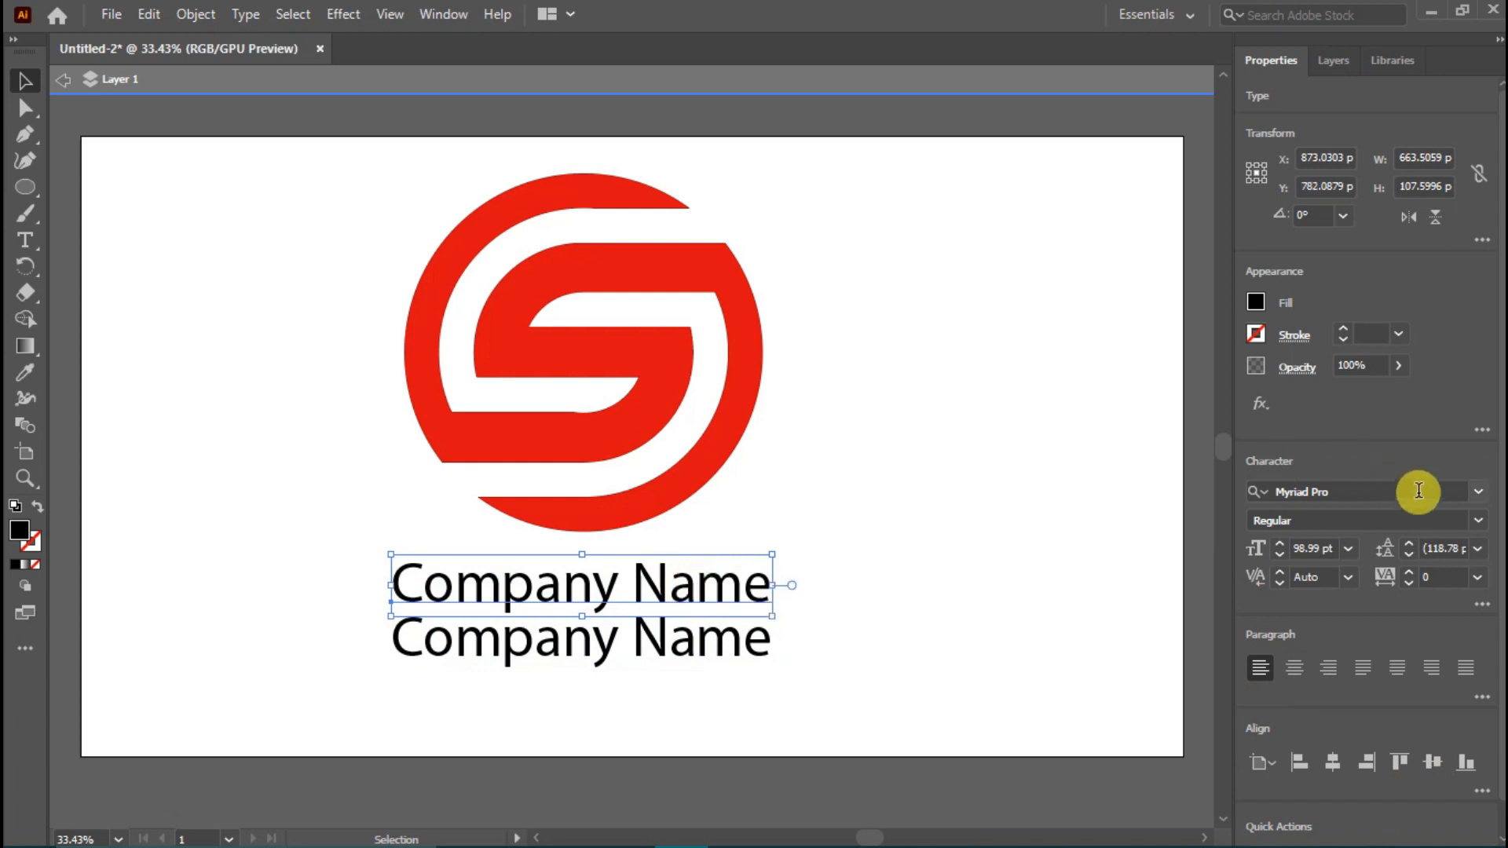
click(1474, 495)
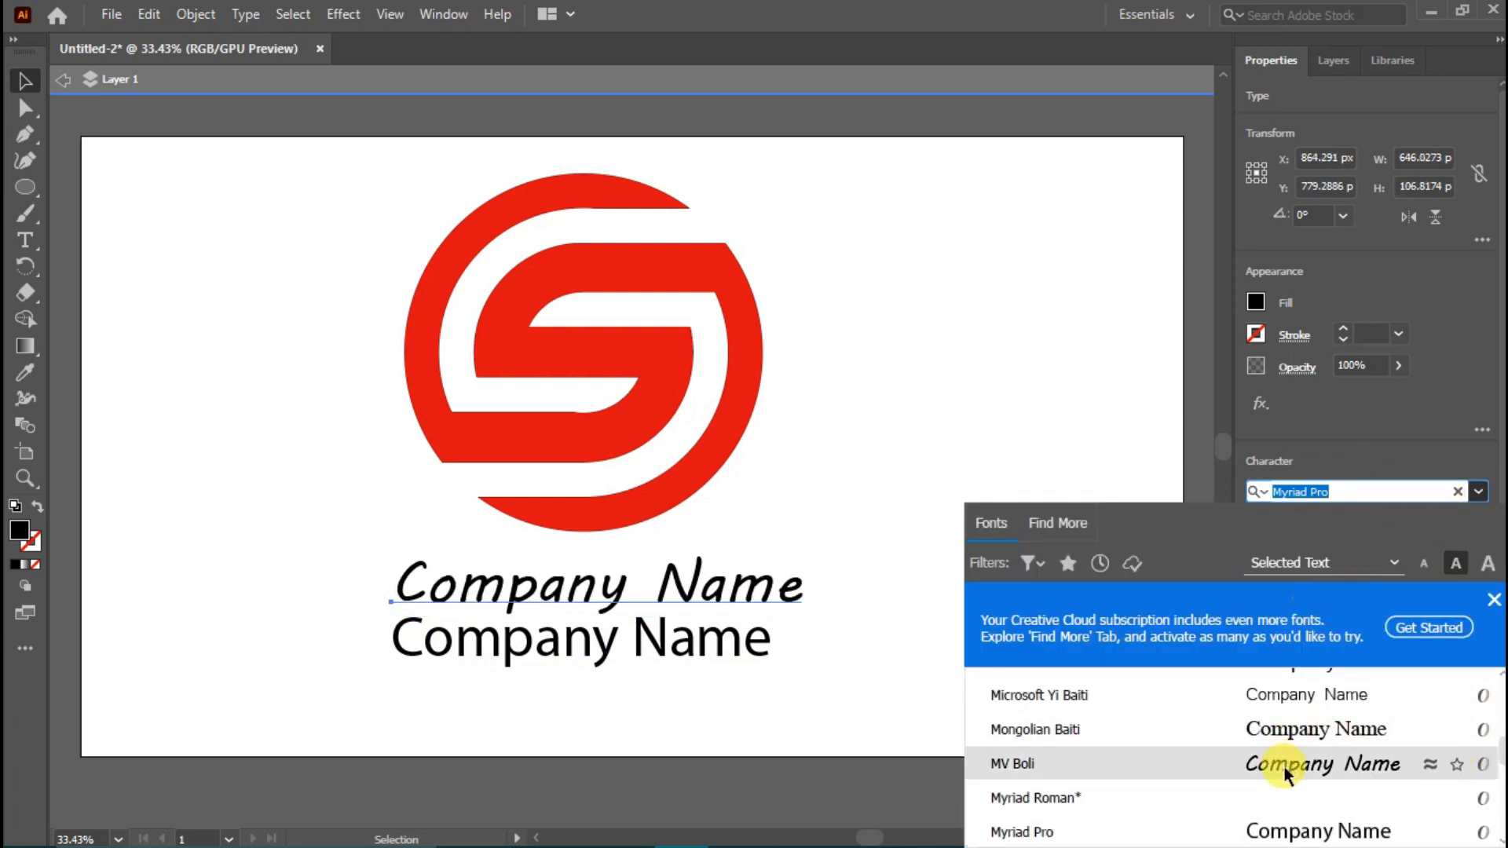
key(Up)
scroll(1233, 753, up, 10)
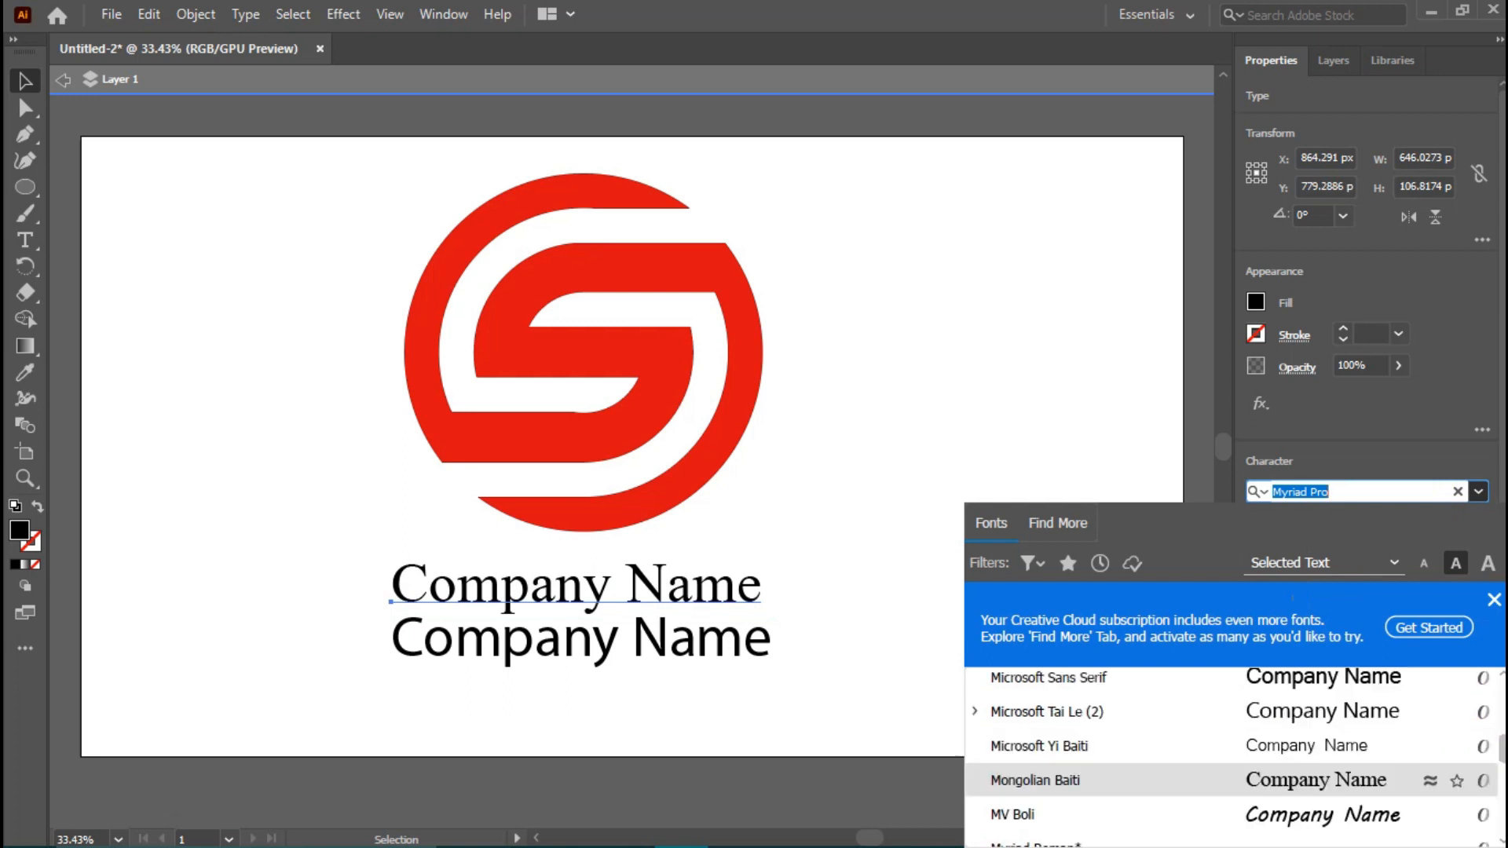
scroll(1233, 754, up, 5)
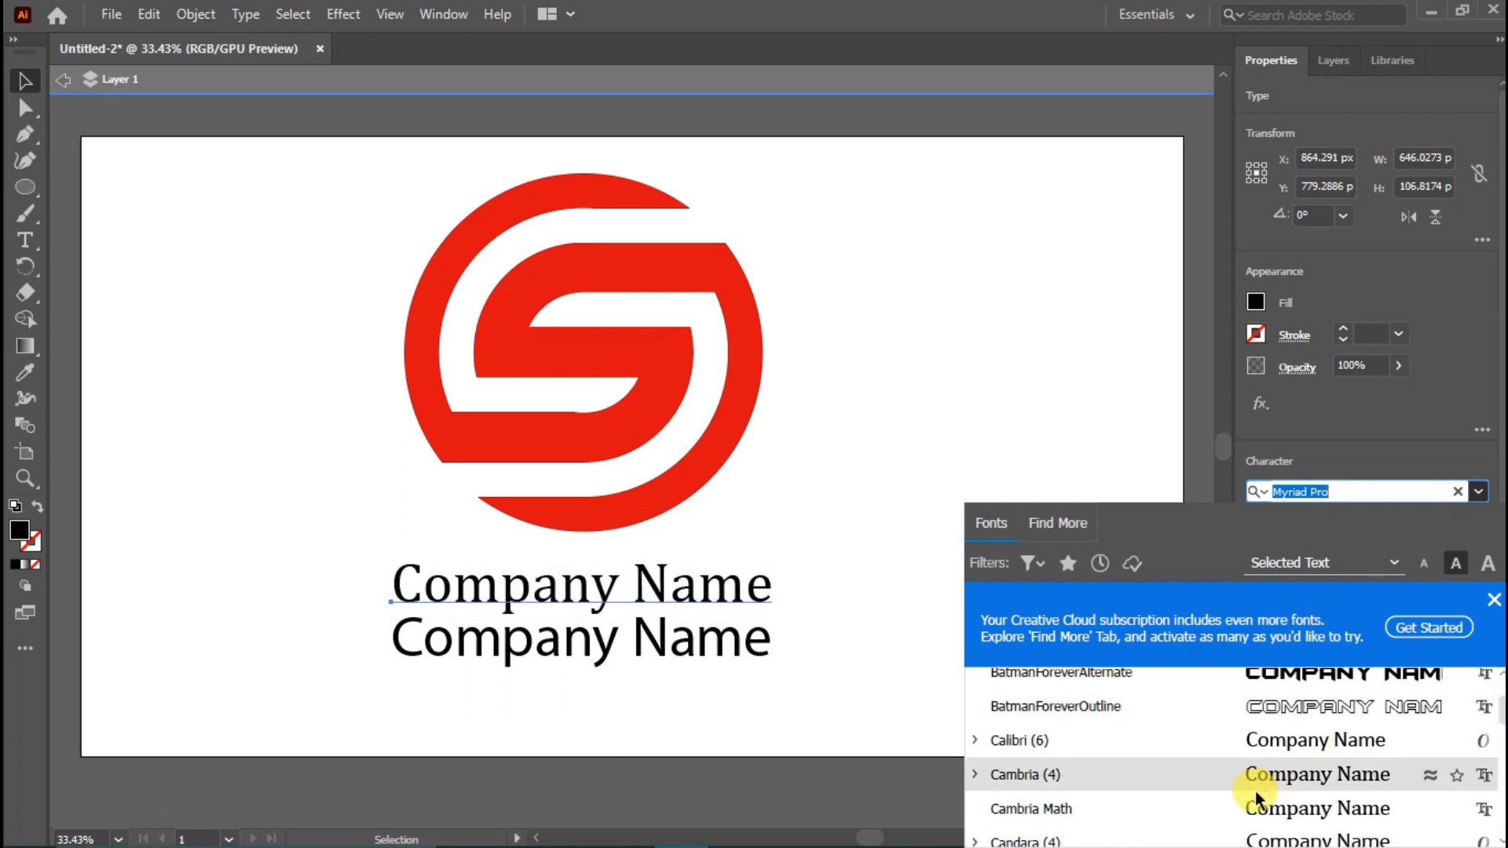
click(1259, 774)
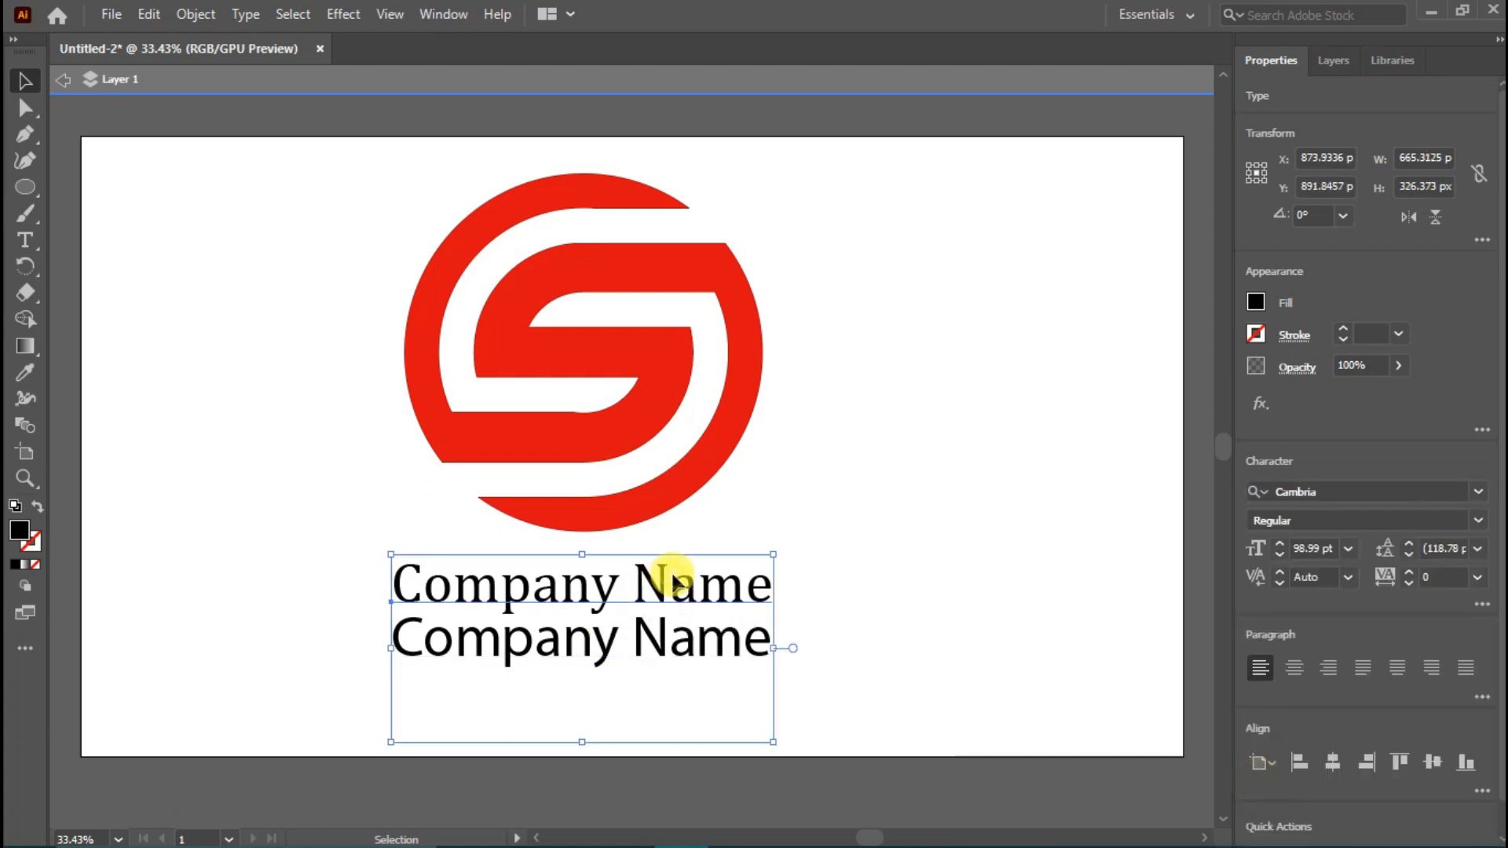
Shift the Cambria "Company Name" text slightly up and delete the Myriad Pro copy beneath it
drag(674, 582, 677, 572)
drag(674, 624, 674, 653)
click(667, 633)
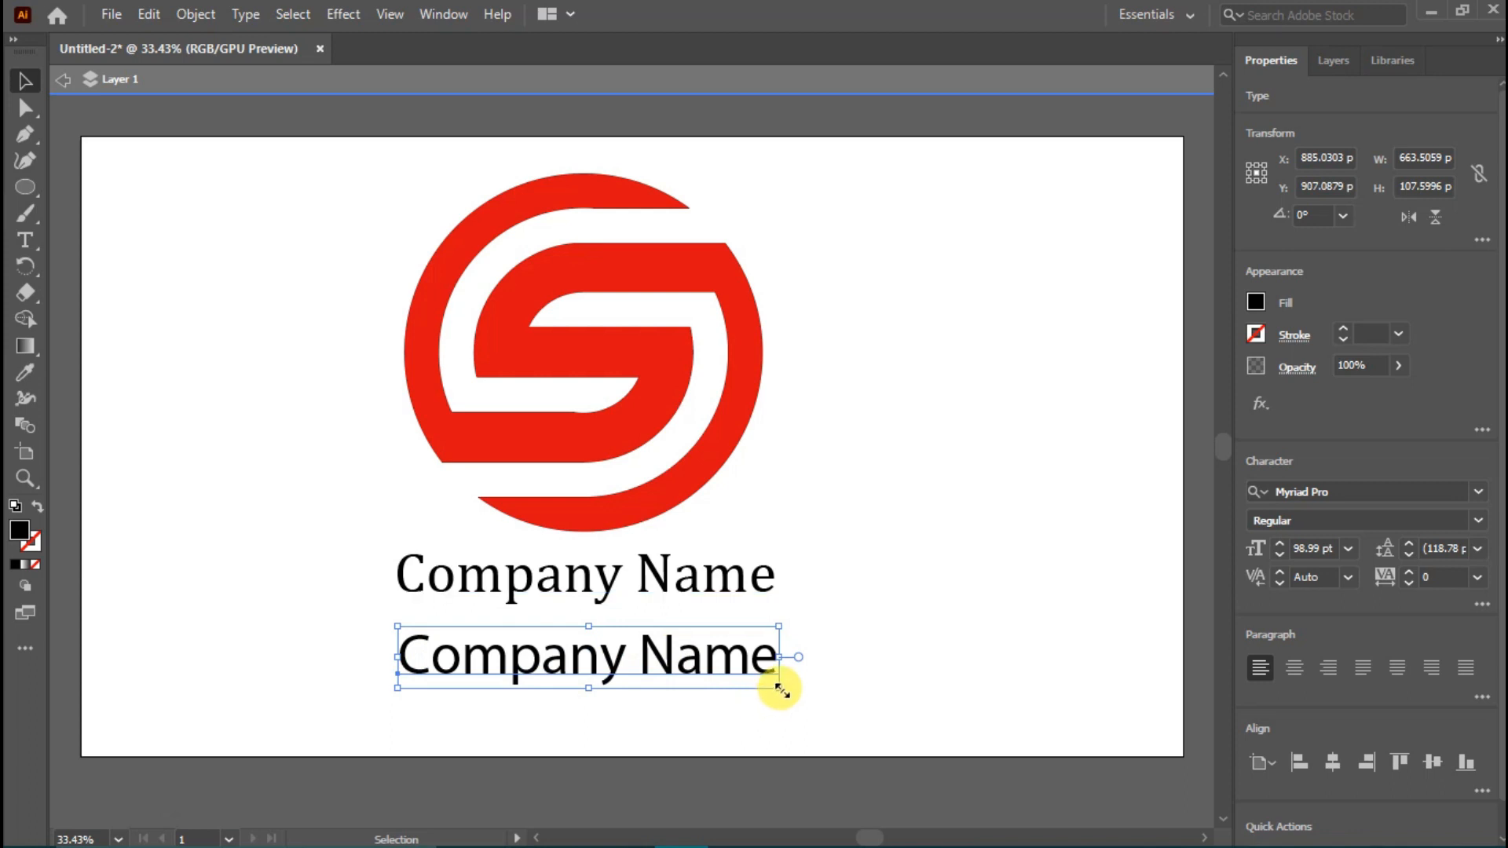
drag(779, 689, 767, 689)
key(Delete)
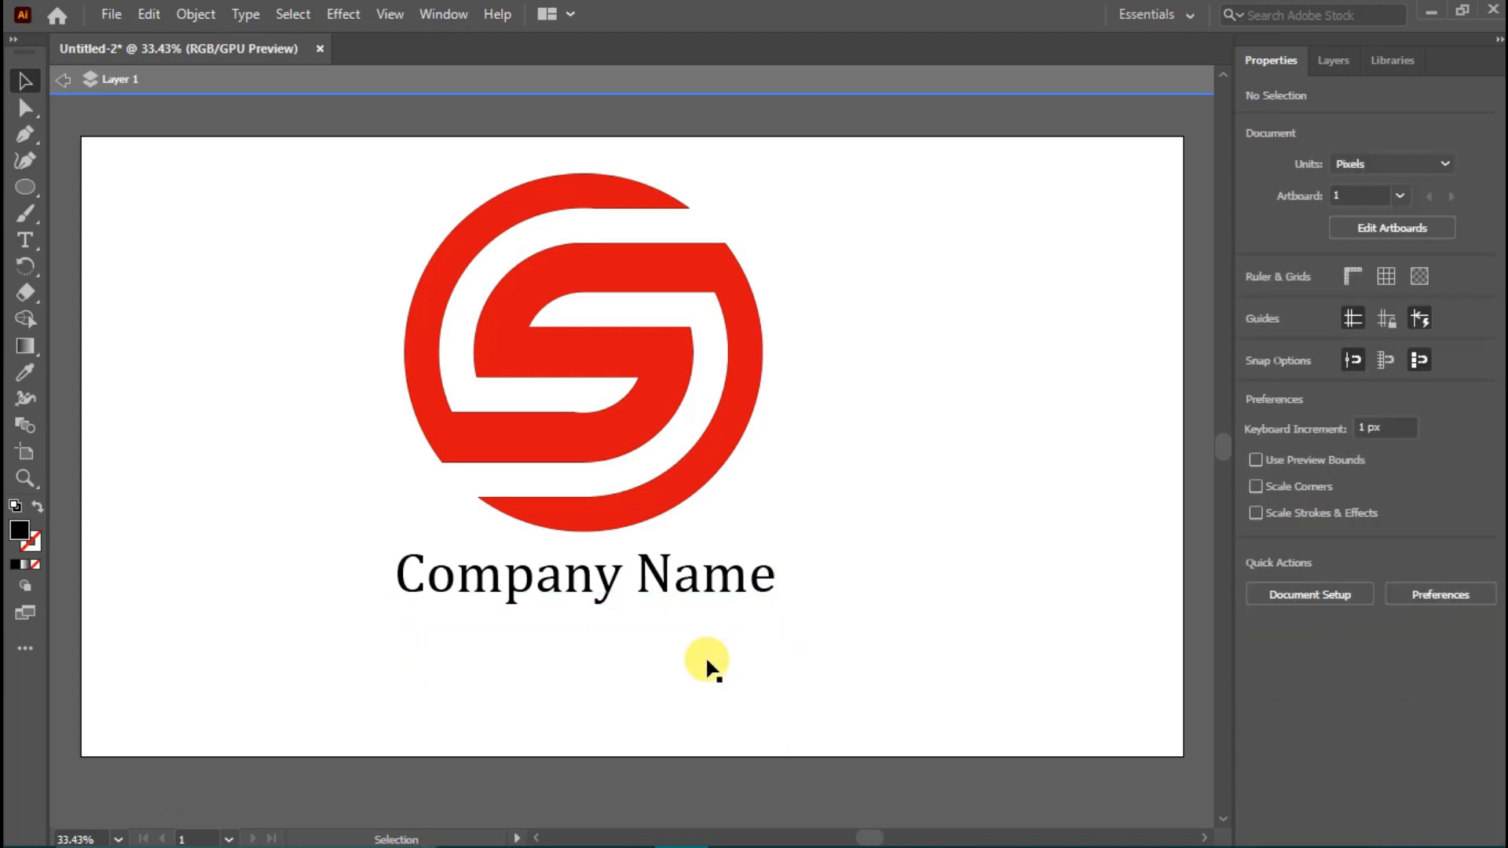
Place a copy of "Company Name" beneath the original, scale it down to about 57.7 pt and widen its tracking to 320
drag(673, 601, 673, 657)
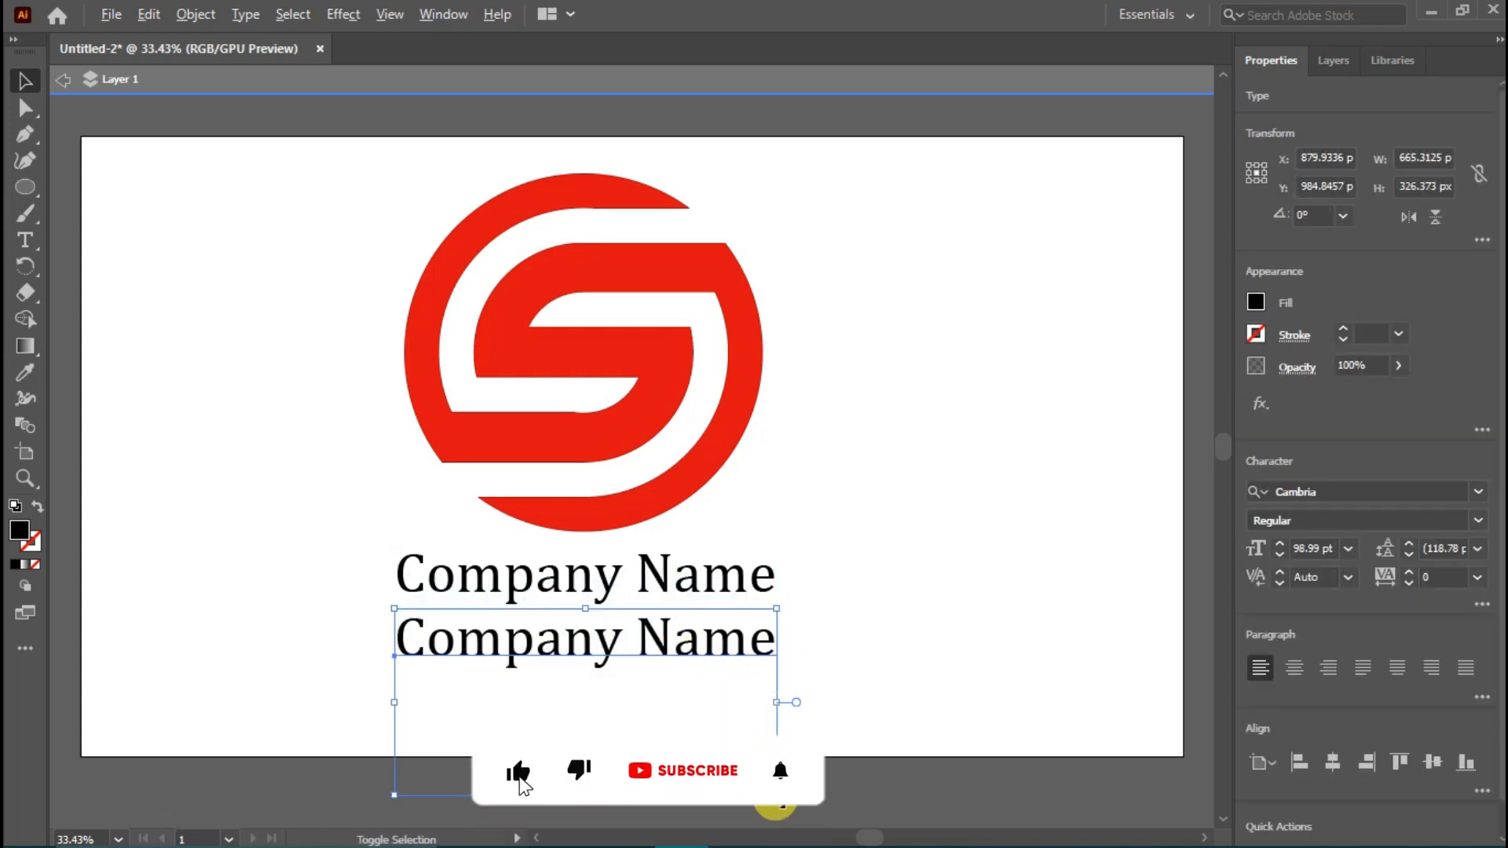
drag(777, 796, 698, 773)
key(alt+Right)
key(alt+Right)
key(alt+Right)
key(alt+Right)
key(alt+Right)
key(alt+Right)
key(alt+Right)
key(alt+Right)
key(alt+Right)
key(alt+Right)
key(alt+Right)
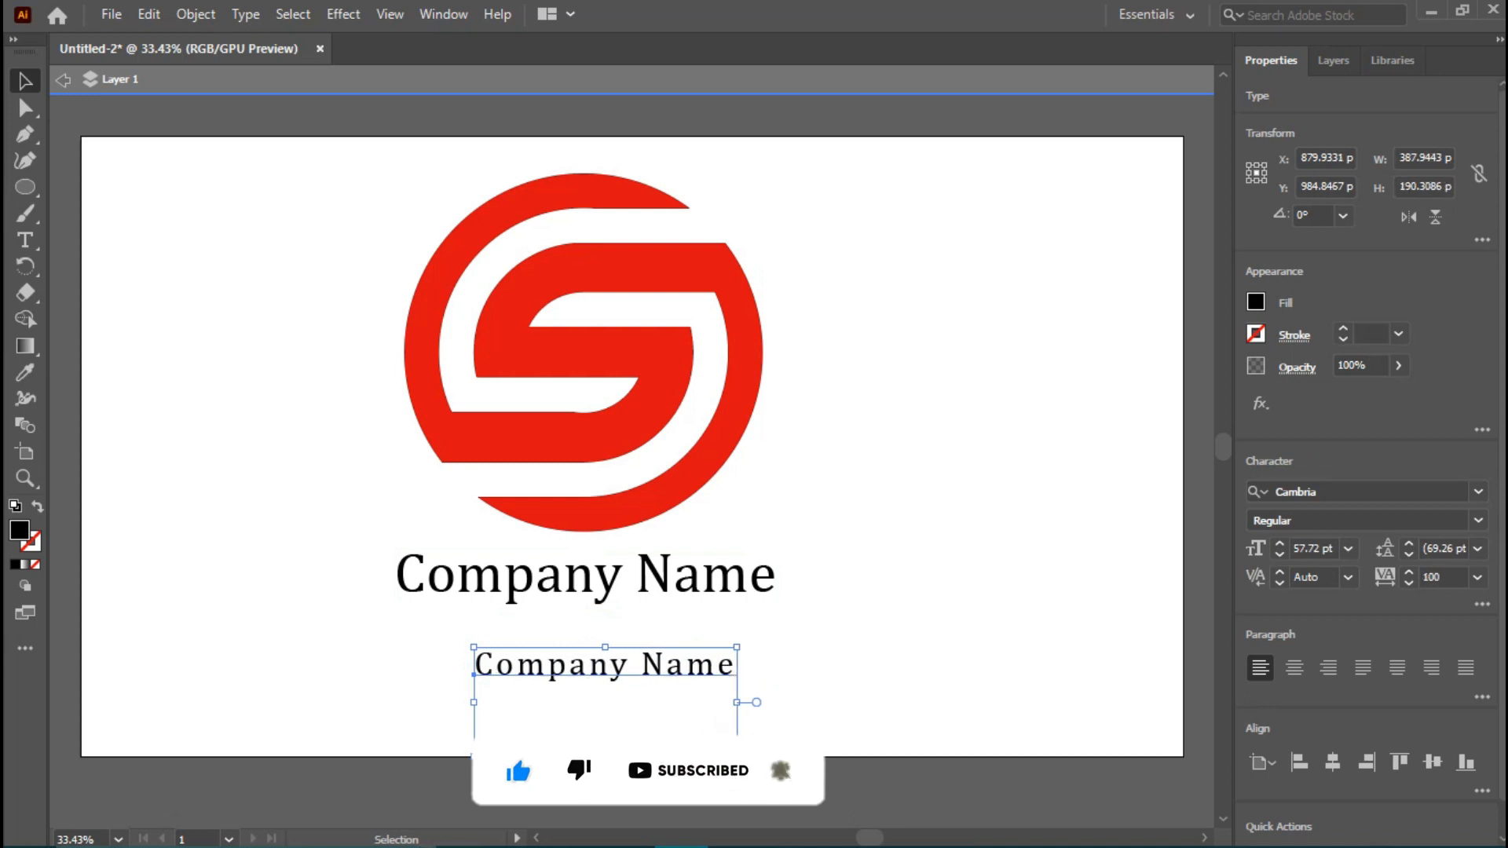
key(alt+Right)
key(alt+Right)
key(alt+Right)
key(alt+Right)
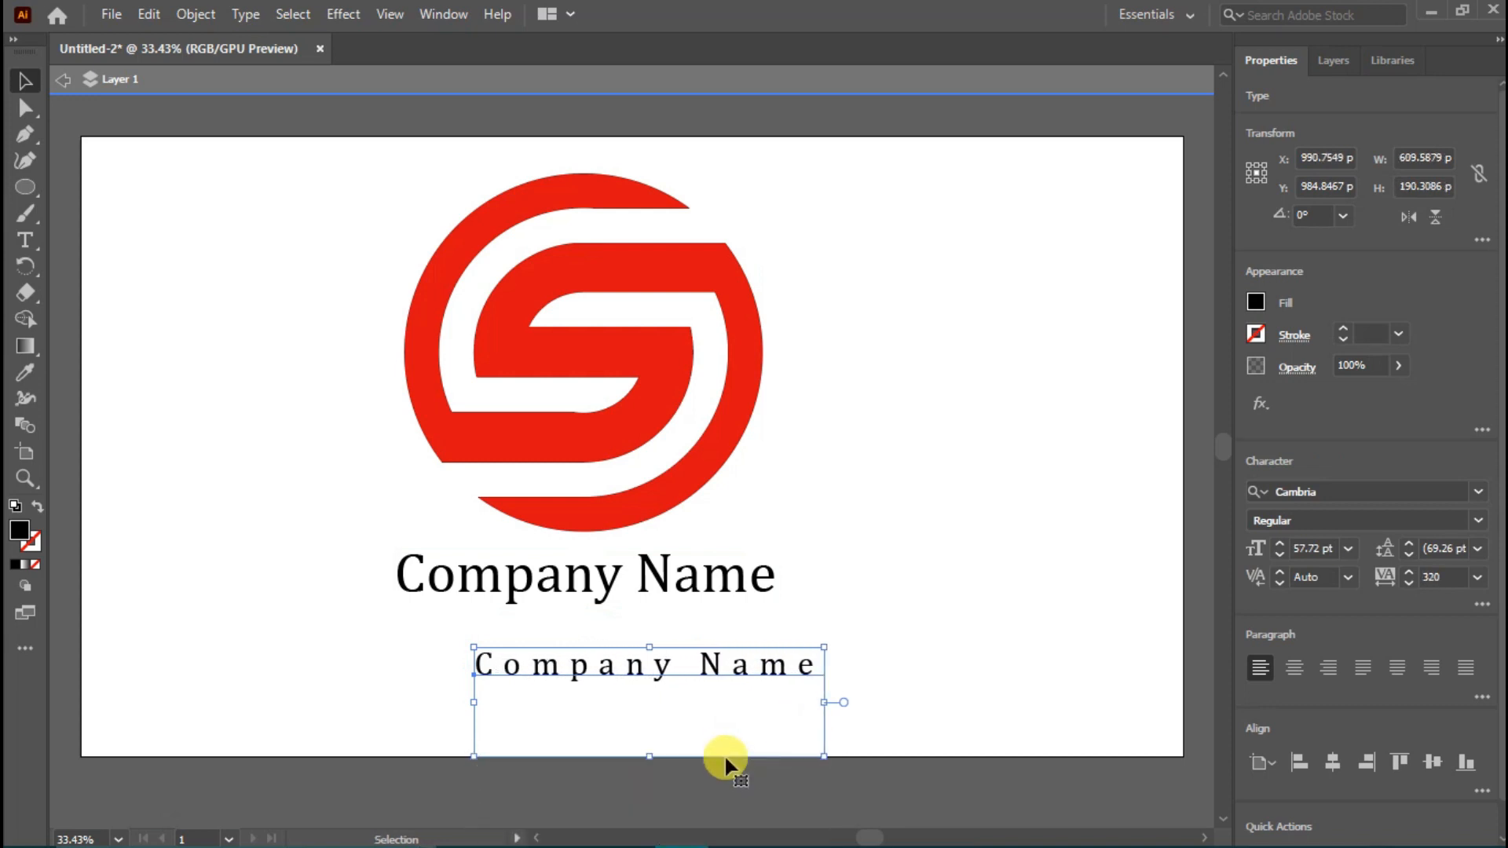
Move the widely spaced copy to about X 883 px, Y 934 px and replace its text with "tagline here"
drag(659, 677, 593, 633)
click(35, 243)
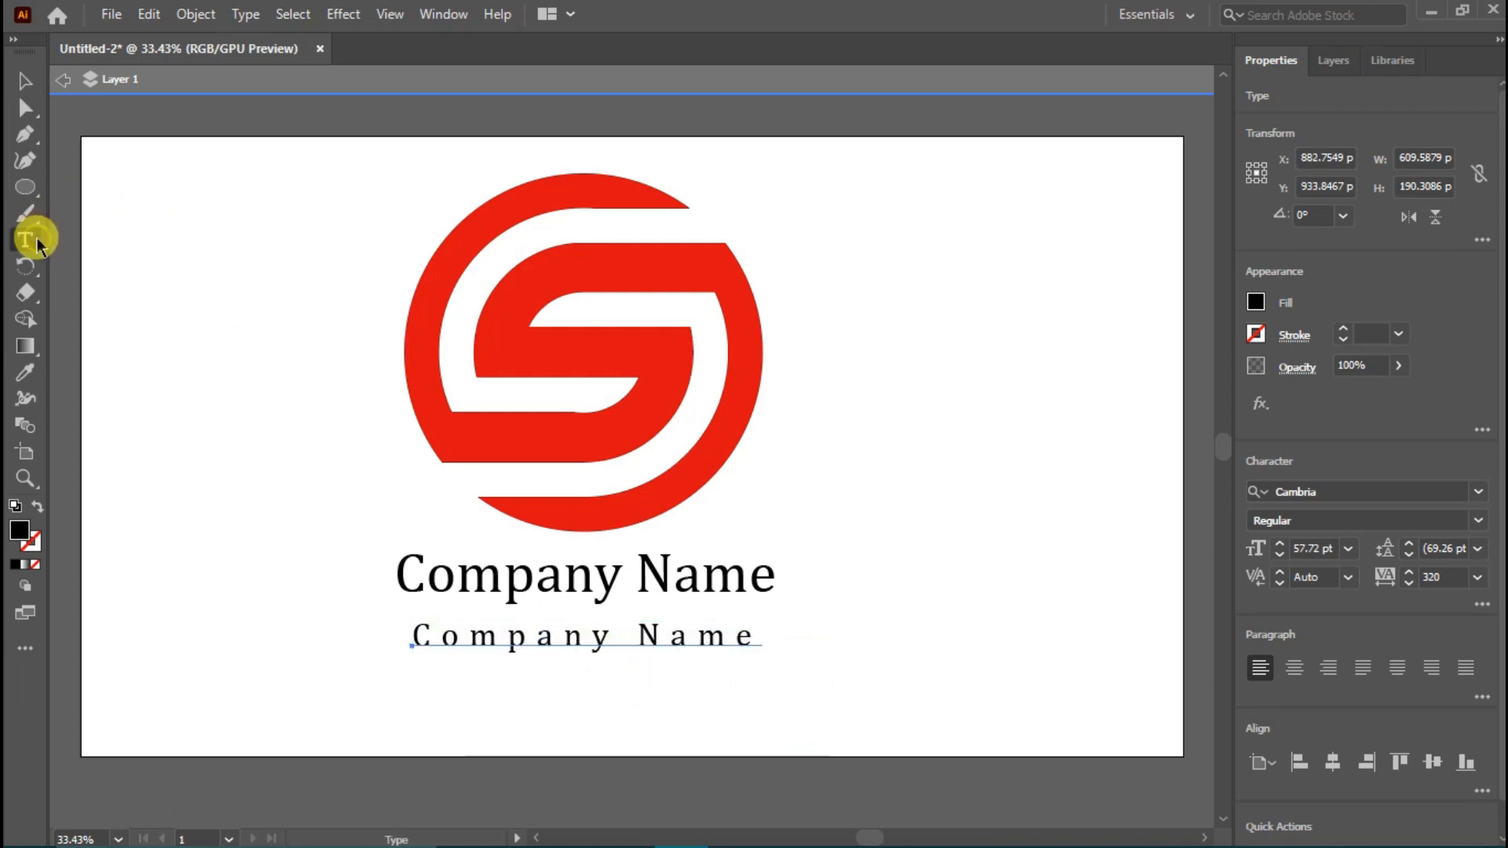
key(ctrl+a)
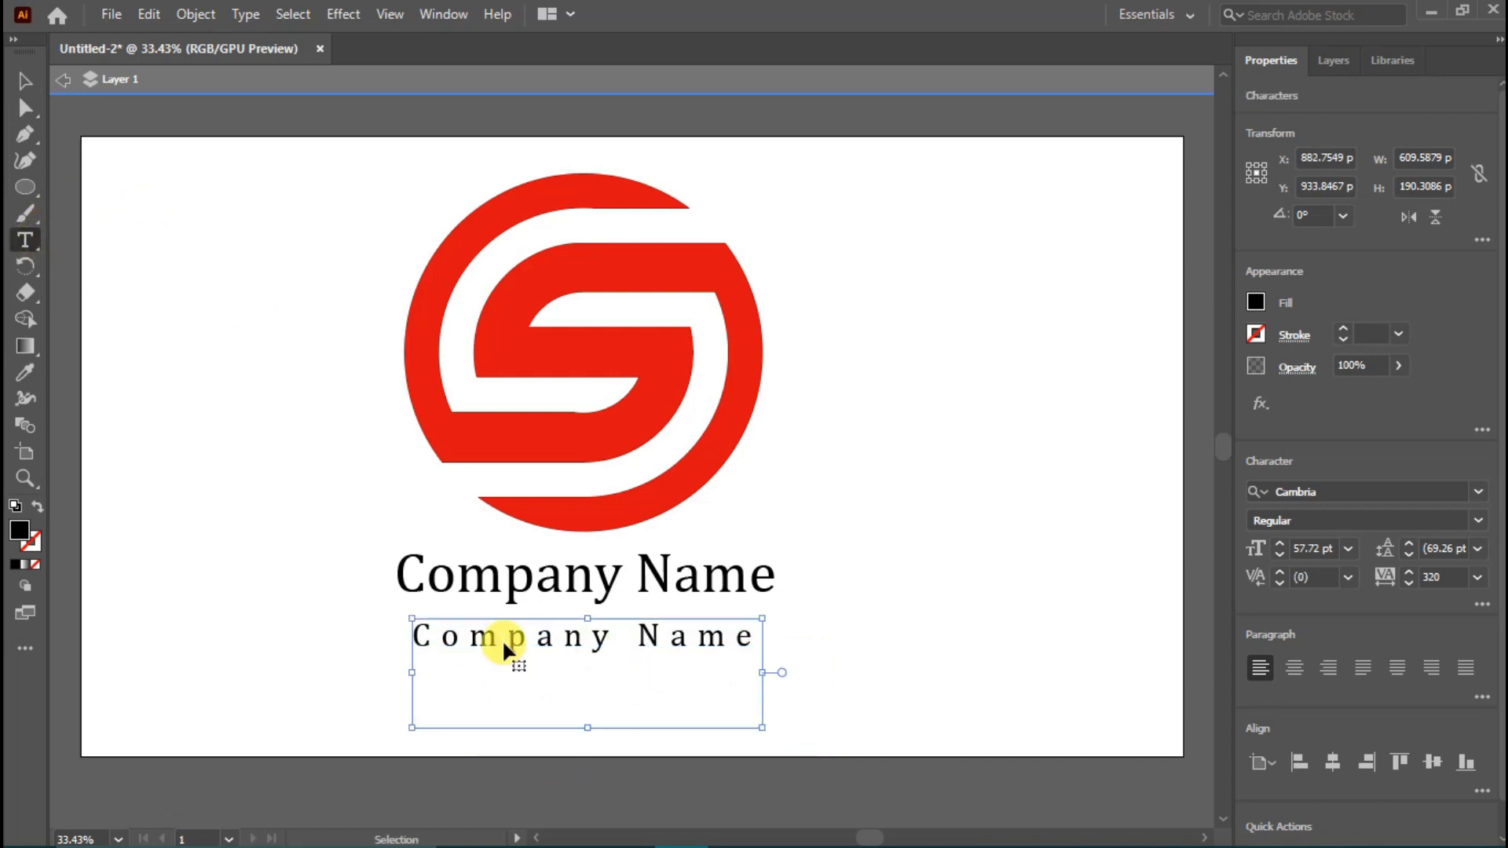
key(BackSpace)
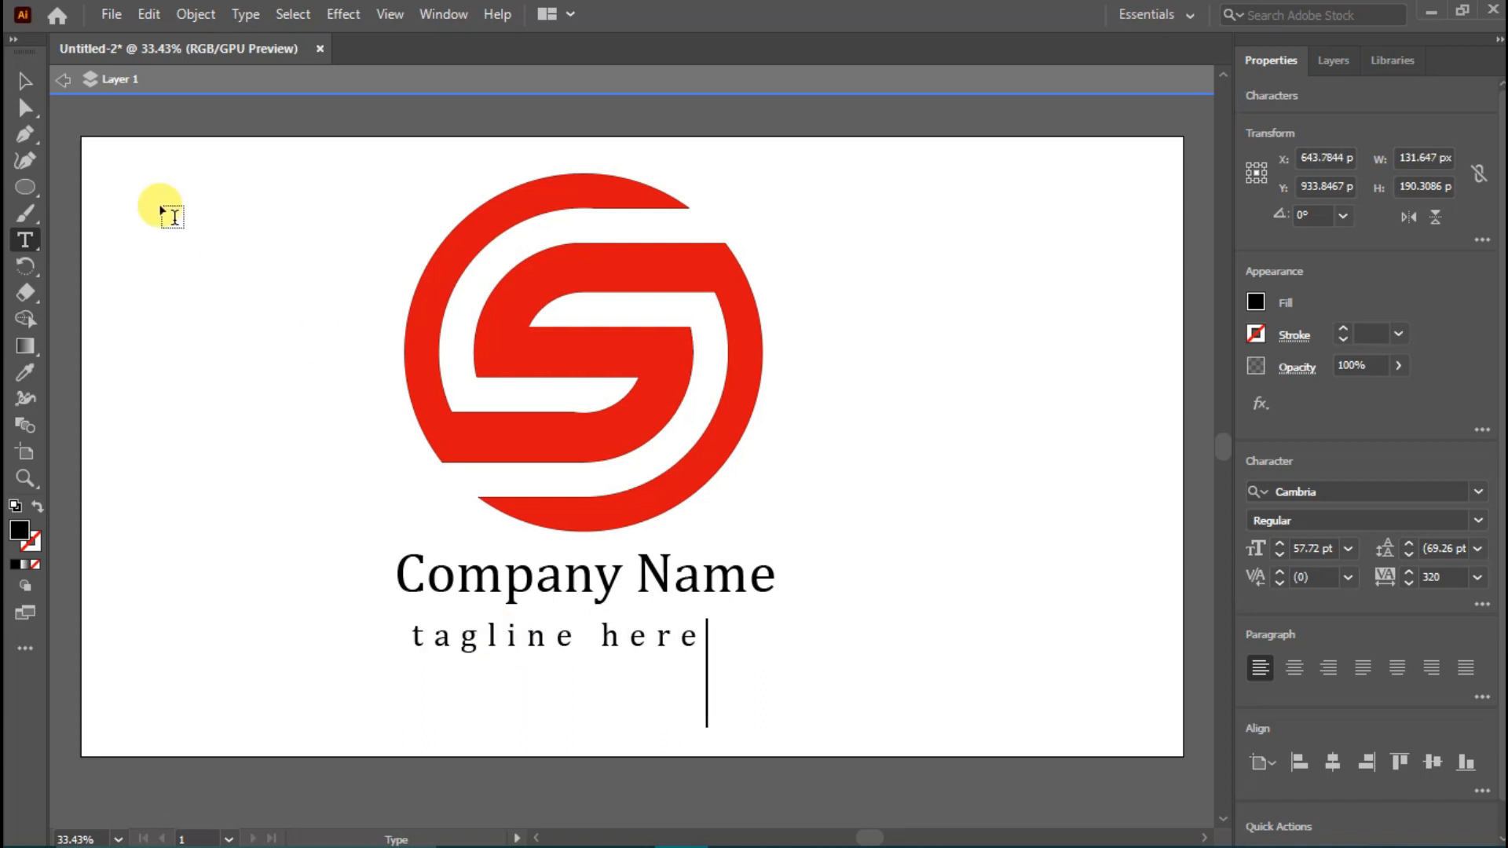
click(26, 80)
Center the tagline roughly under the company name, enlarge it to about 69.5 pt and nudge it slightly right and up
drag(539, 638, 573, 642)
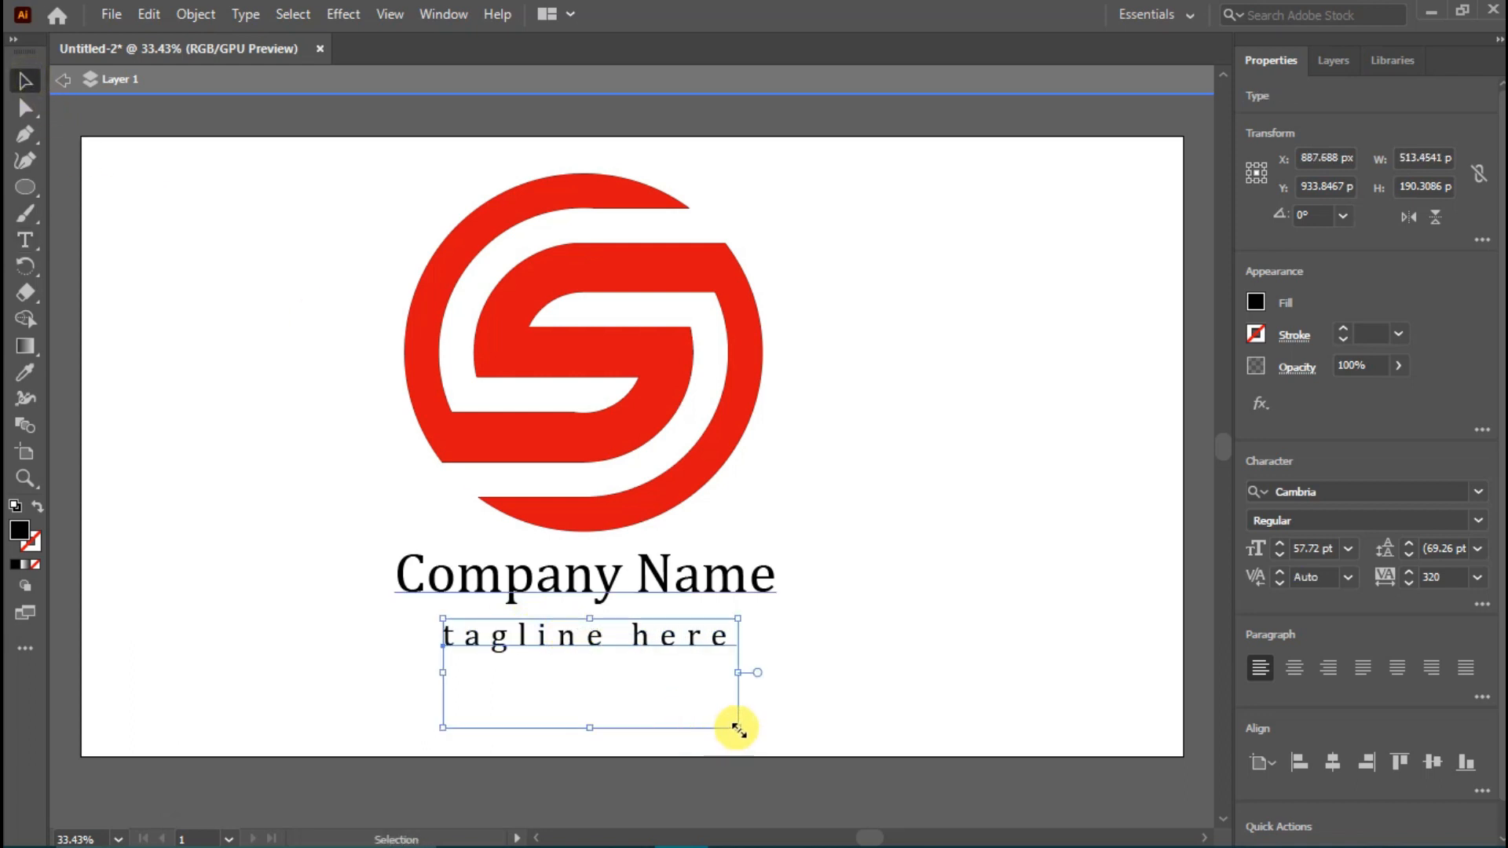
drag(738, 728, 769, 746)
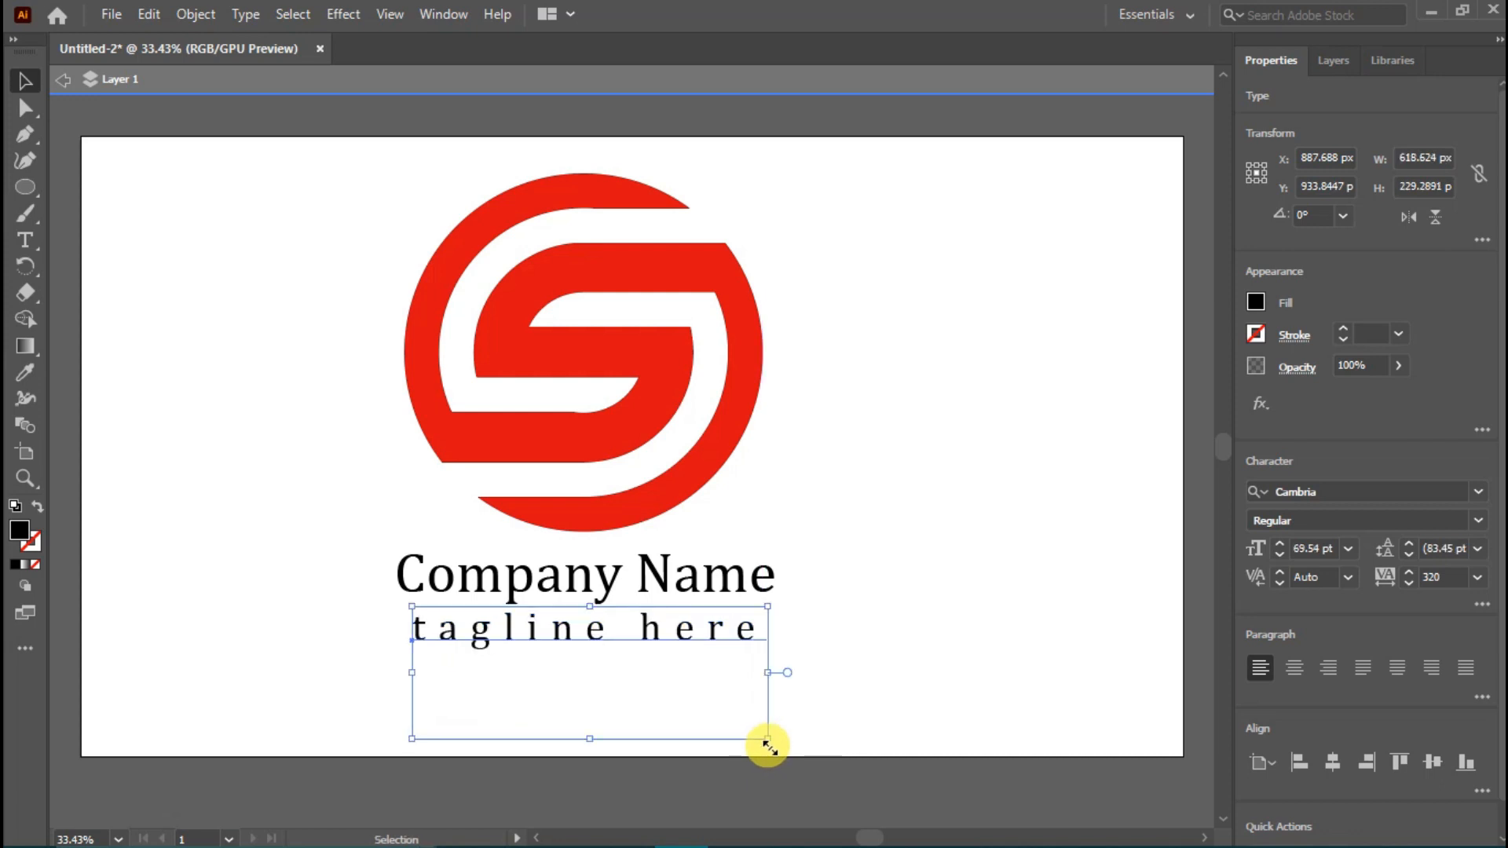
key(Right)
key(Right)
key(Right)
key(Right)
key(Right)
key(Right)
key(Up)
key(Up)
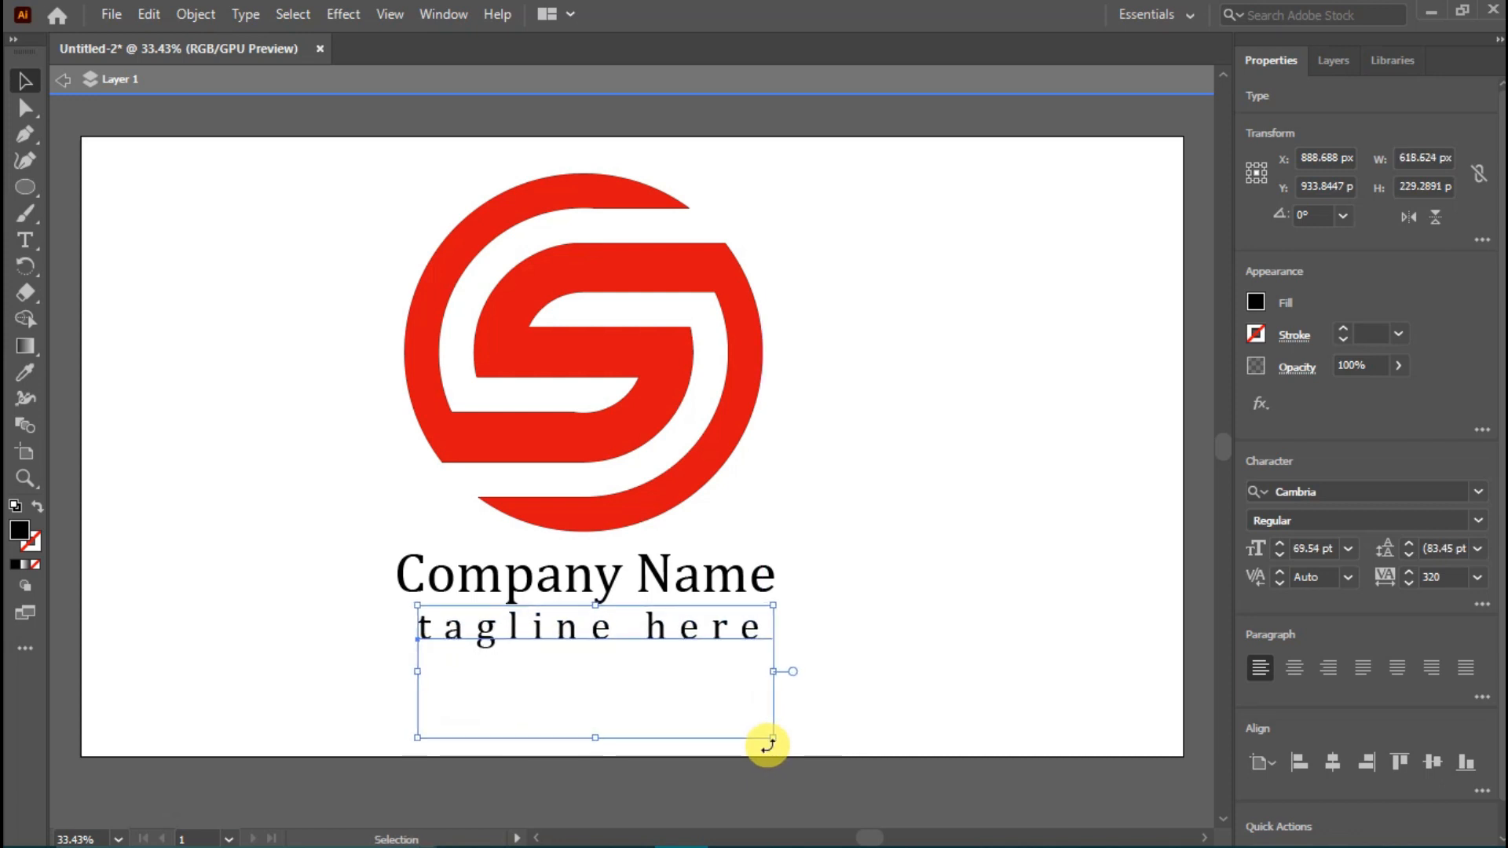
click(909, 707)
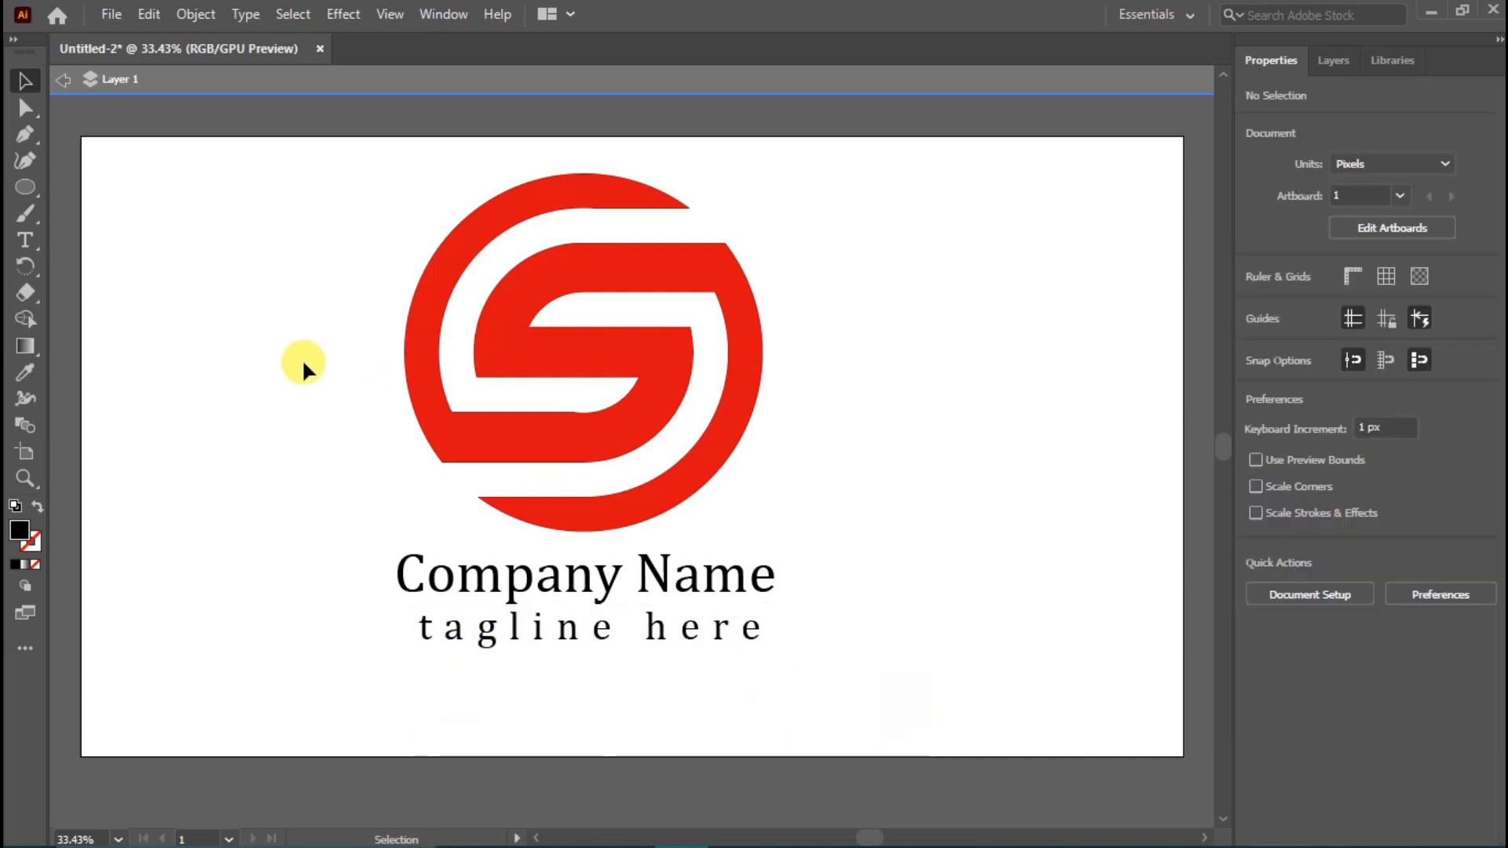
Nudge the tagline down and right to about X 901 px, Y 938 px
click(554, 627)
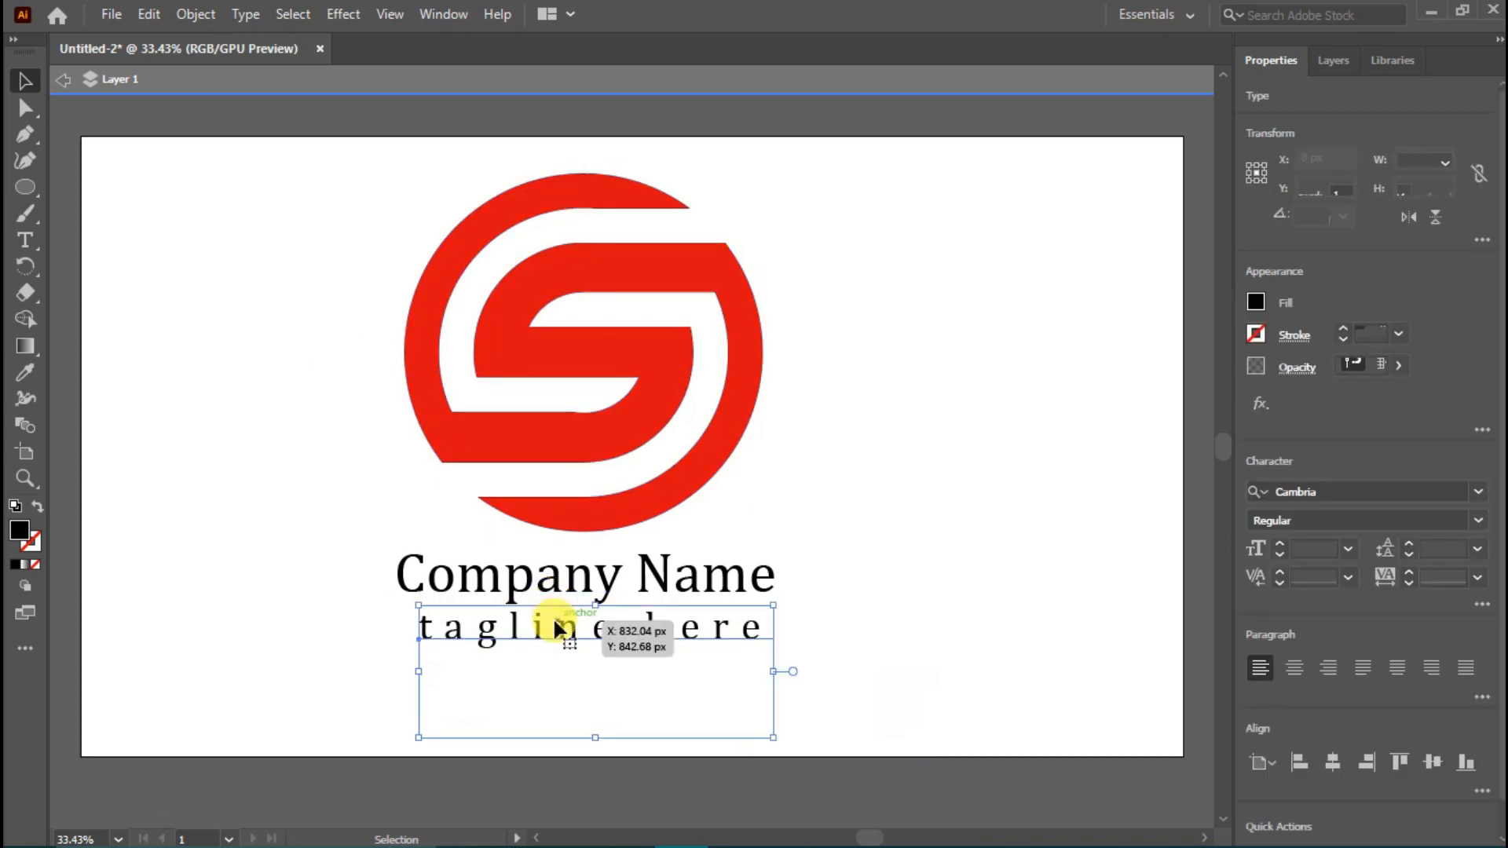
key(Down)
key(Down)
key(Down)
key(Down)
key(Down)
key(Down)
key(Right)
key(Right)
key(Right)
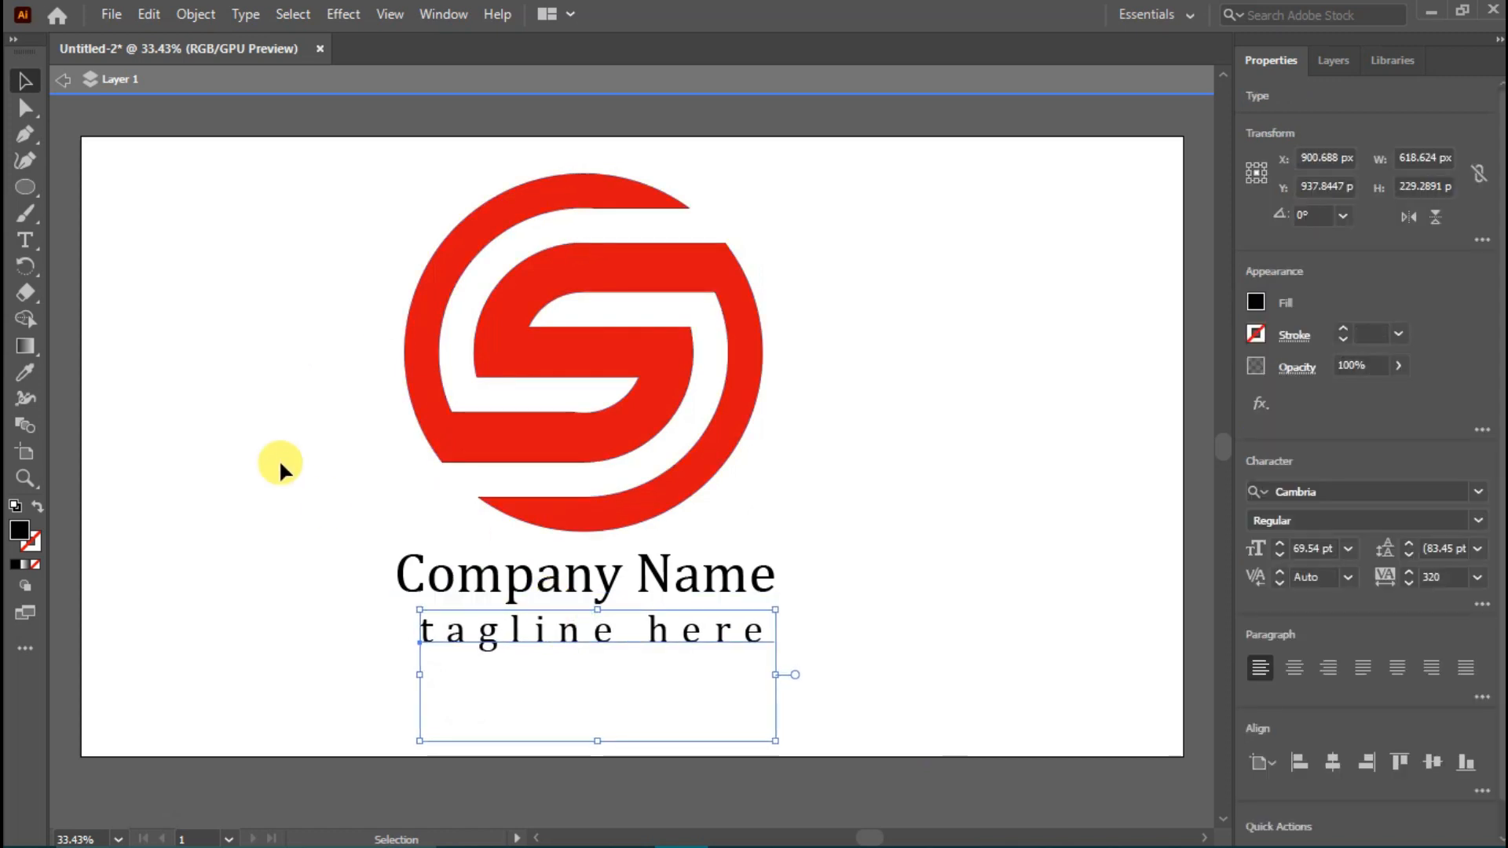
click(283, 468)
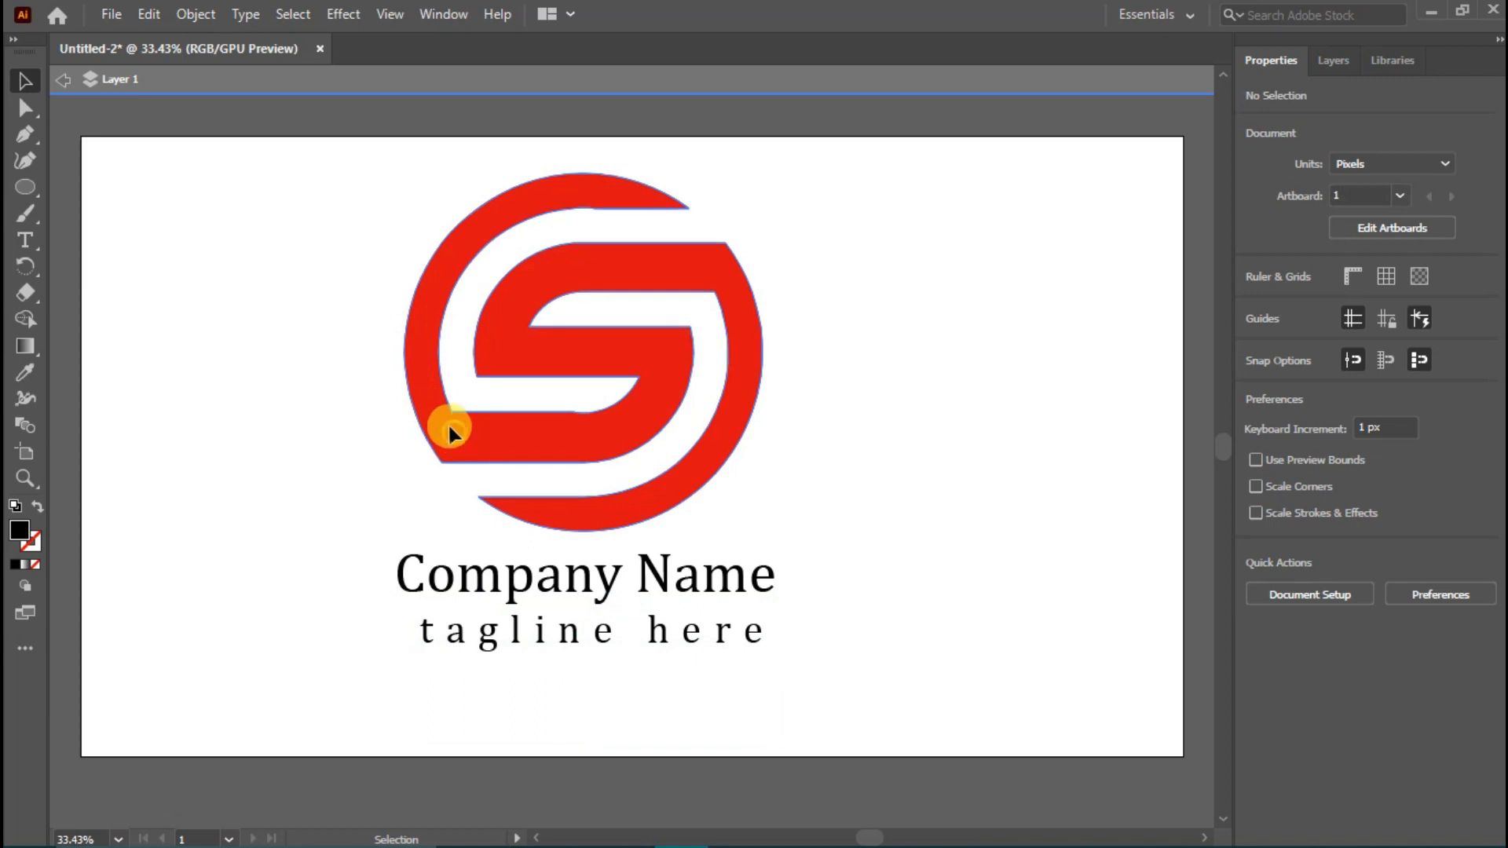
Move the red S logo up to Y 353.5 px and nudge it horizontally into line with the company name
drag(450, 432, 445, 420)
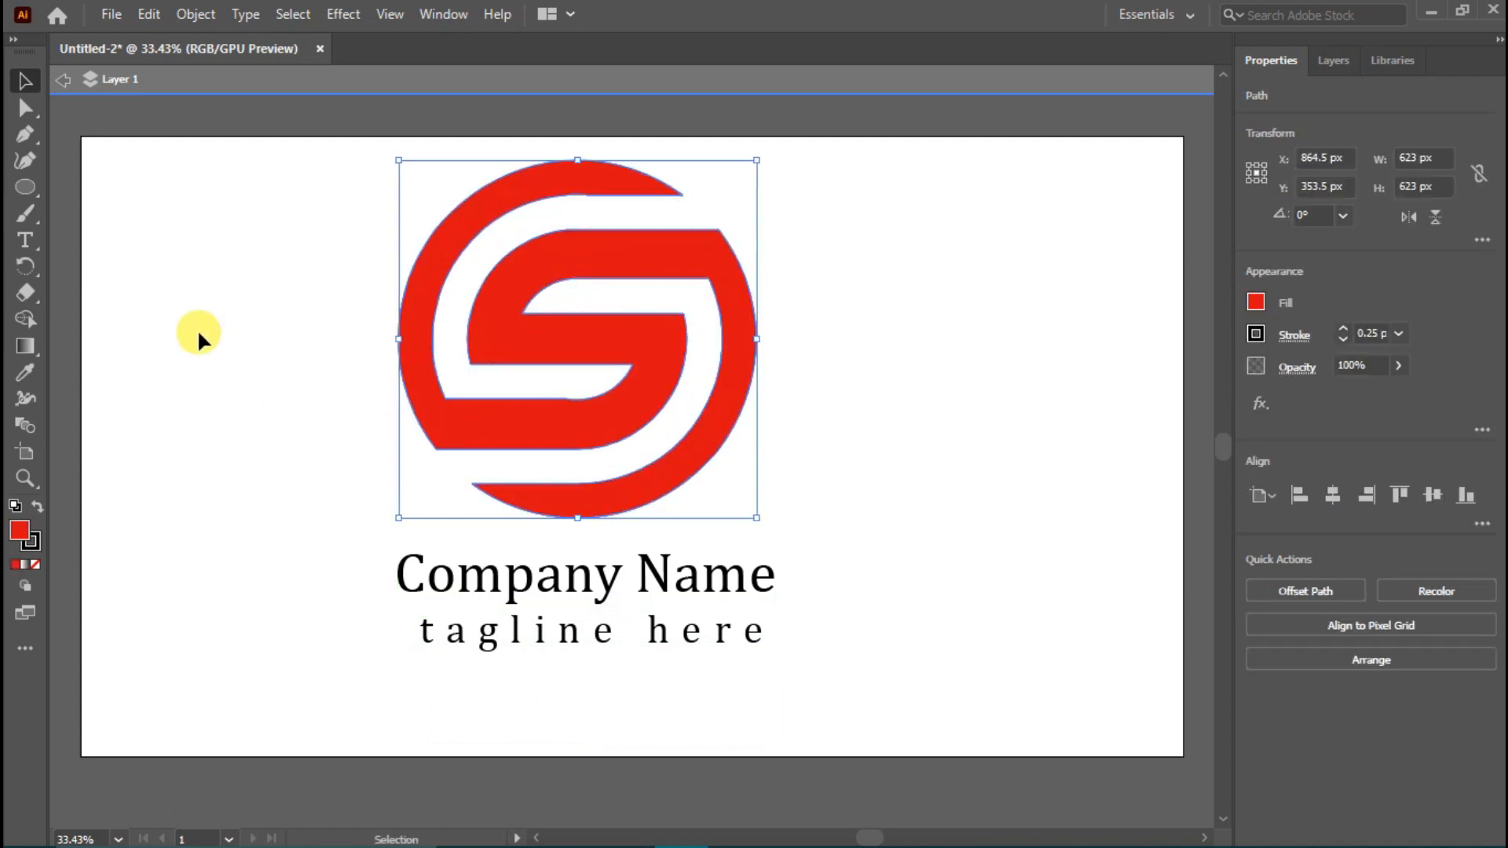
key(Right)
key(Right)
key(Right)
key(Right)
Leave isolation mode and deselect all of the artwork
drag(217, 289, 821, 680)
right_click(582, 440)
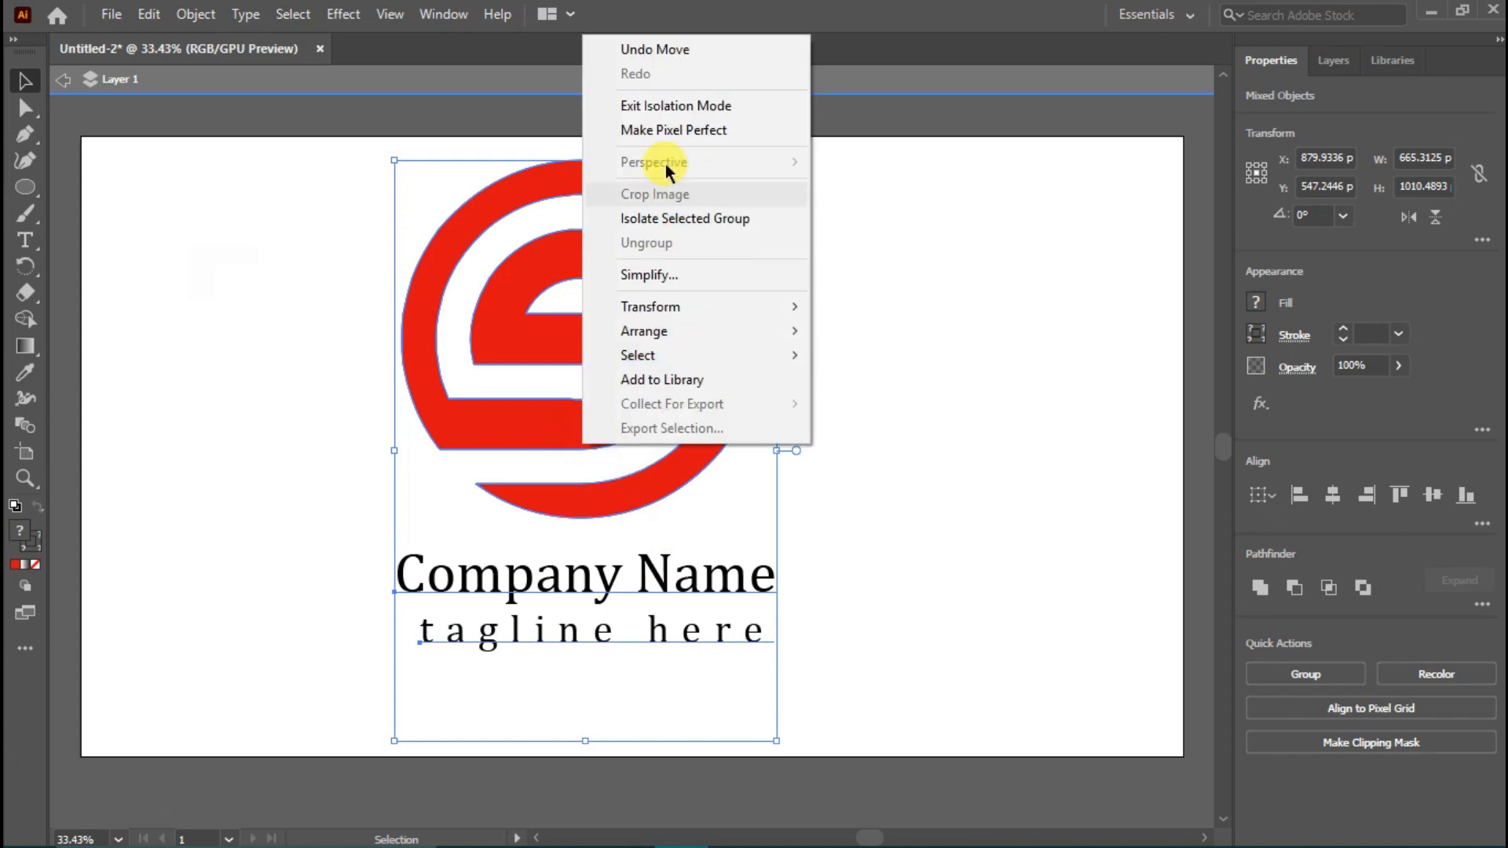
click(112, 14)
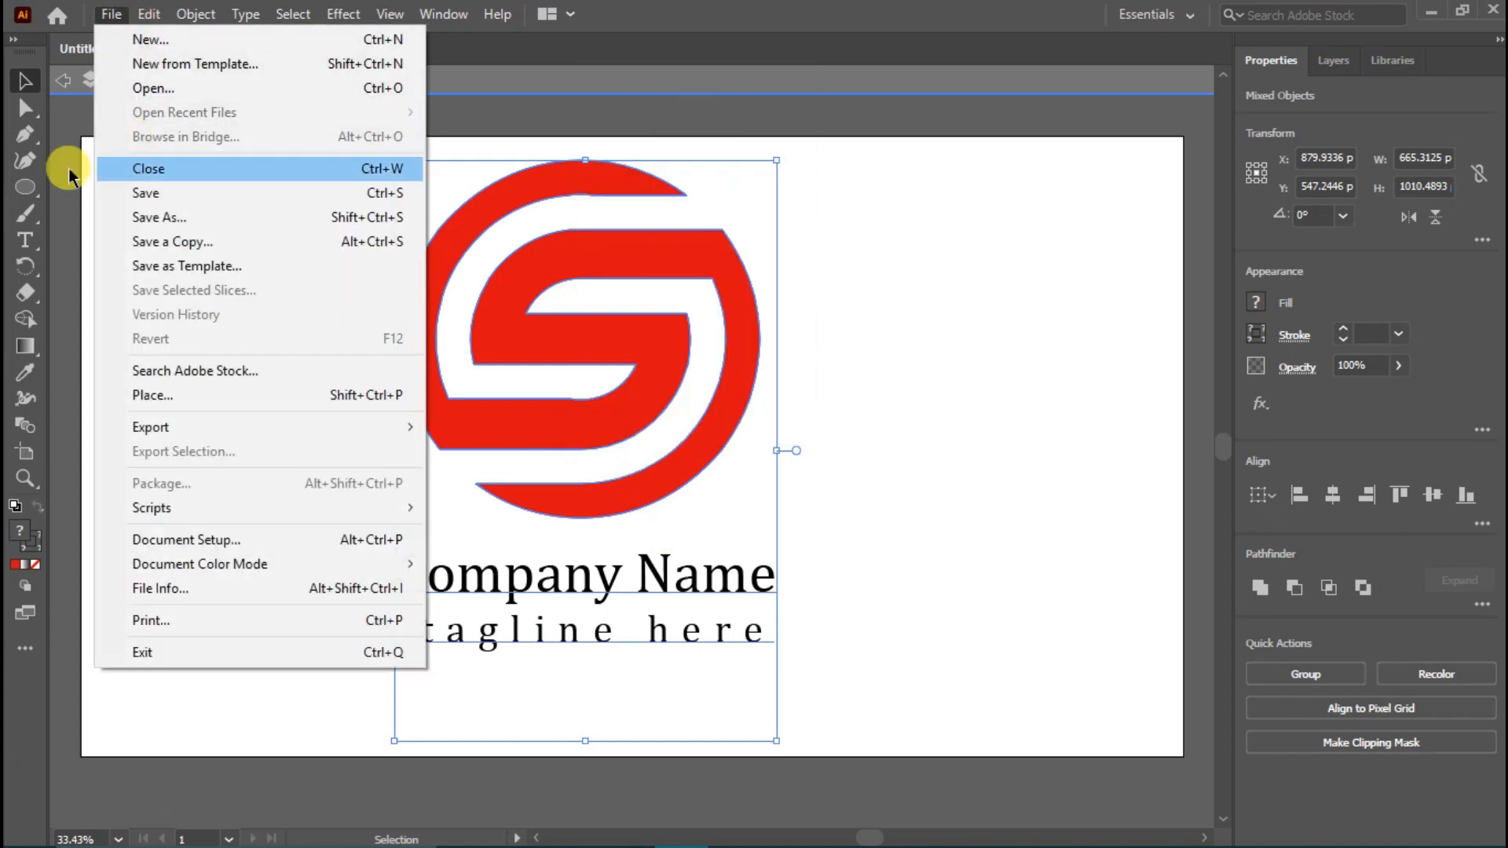
click(68, 170)
click(331, 375)
Start a Save for Web export at 200 percent (3840 × 2160 px) and fit the whole preview on screen
key(ctrl+alt+shift+s)
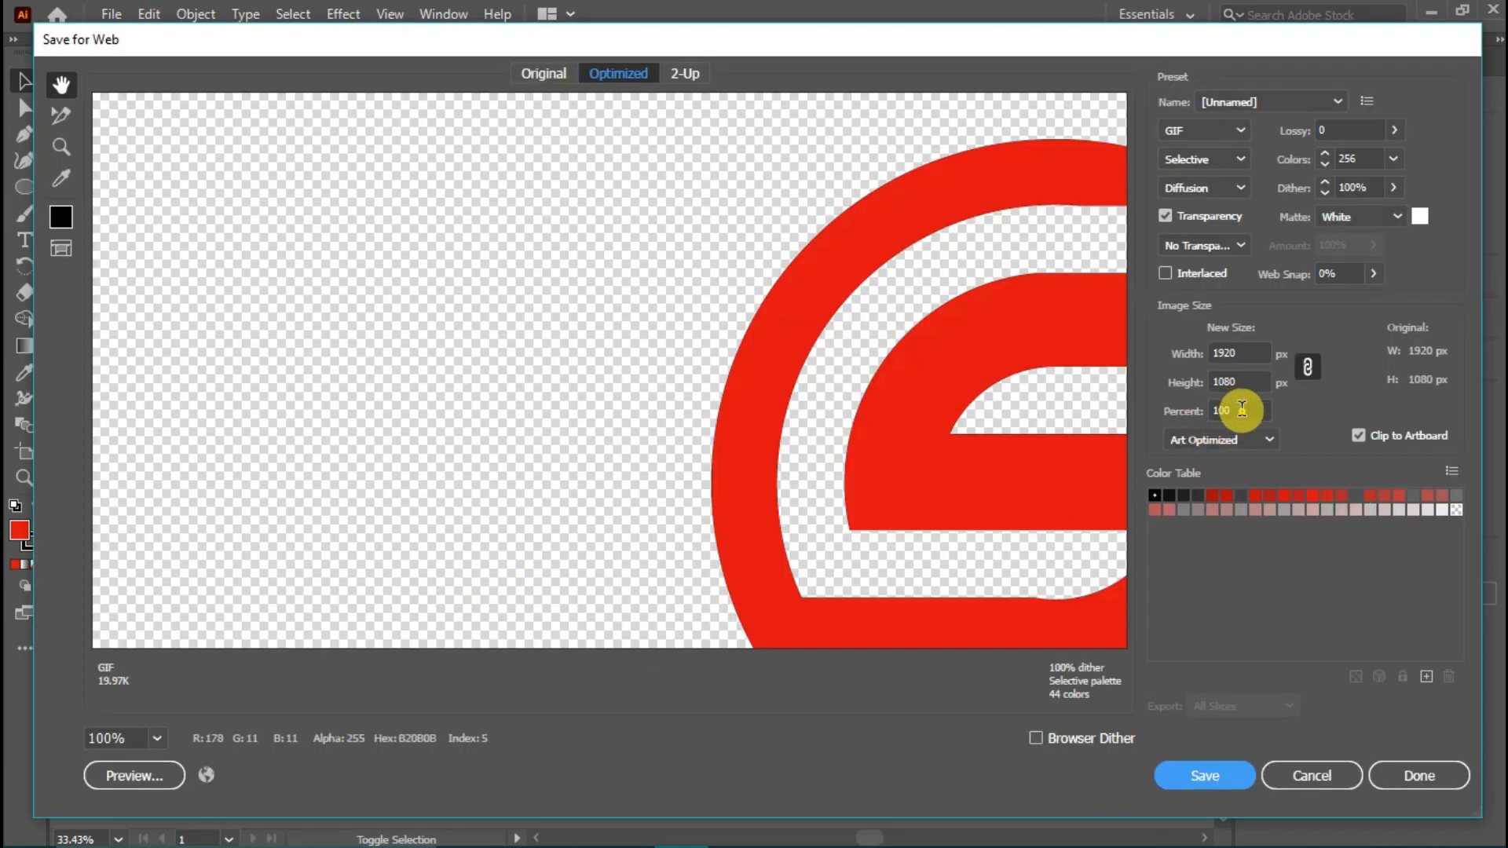
double_click(1241, 408)
text(1)
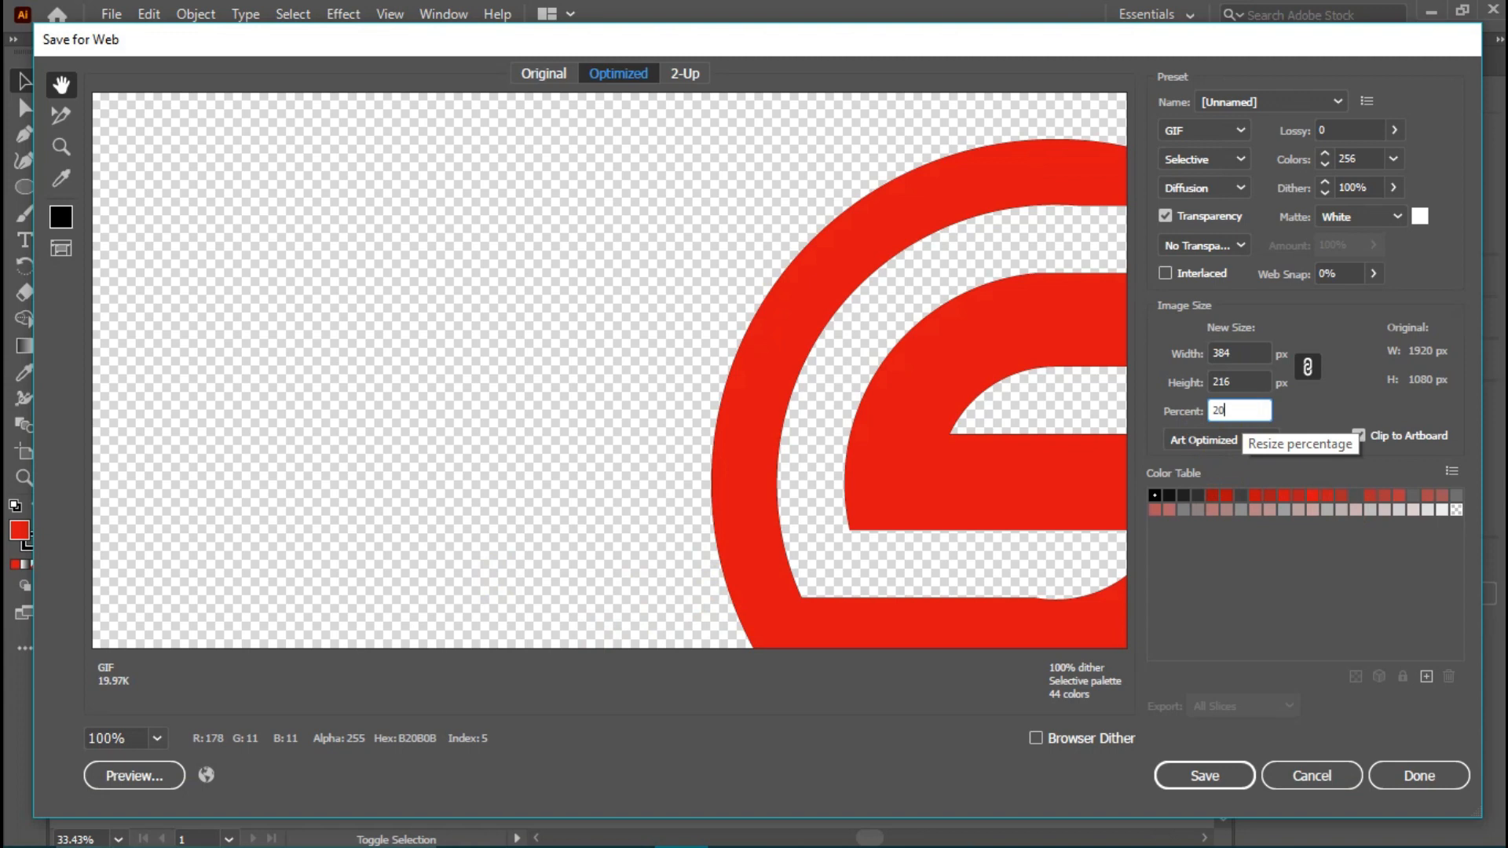
double_click(1245, 380)
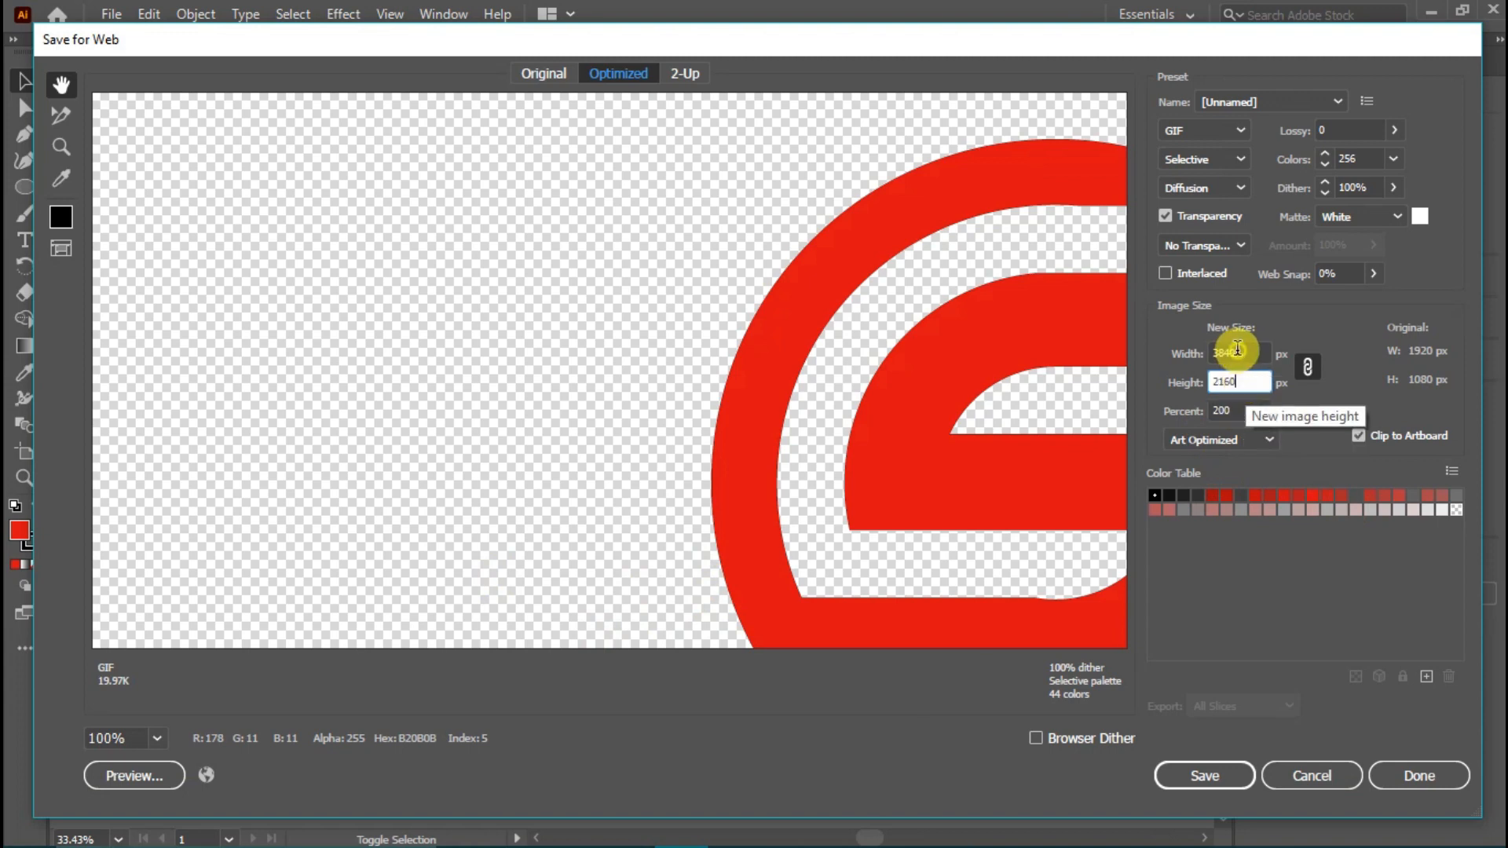
click(159, 738)
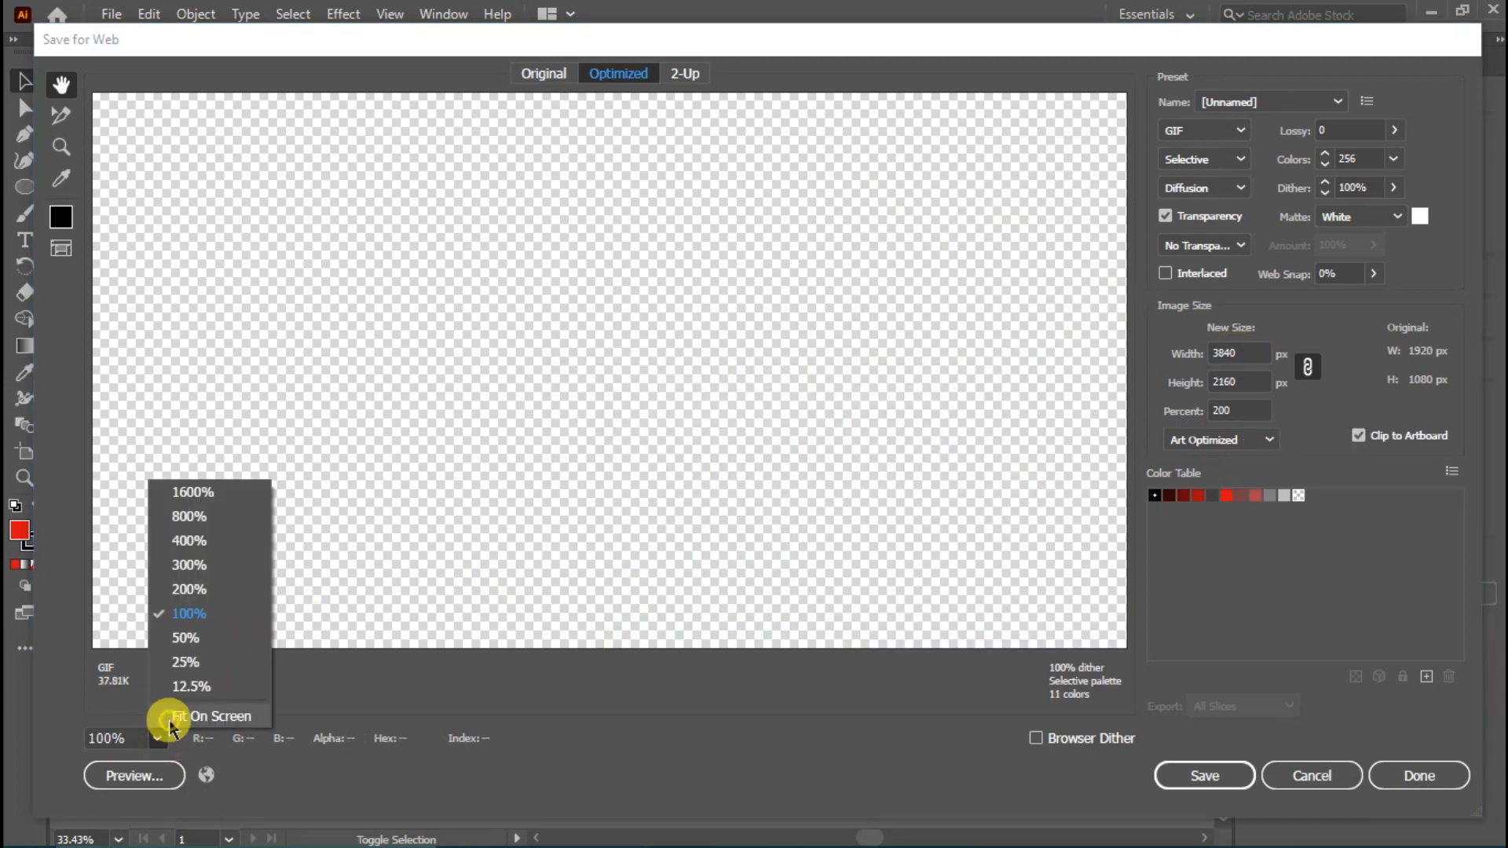
click(169, 719)
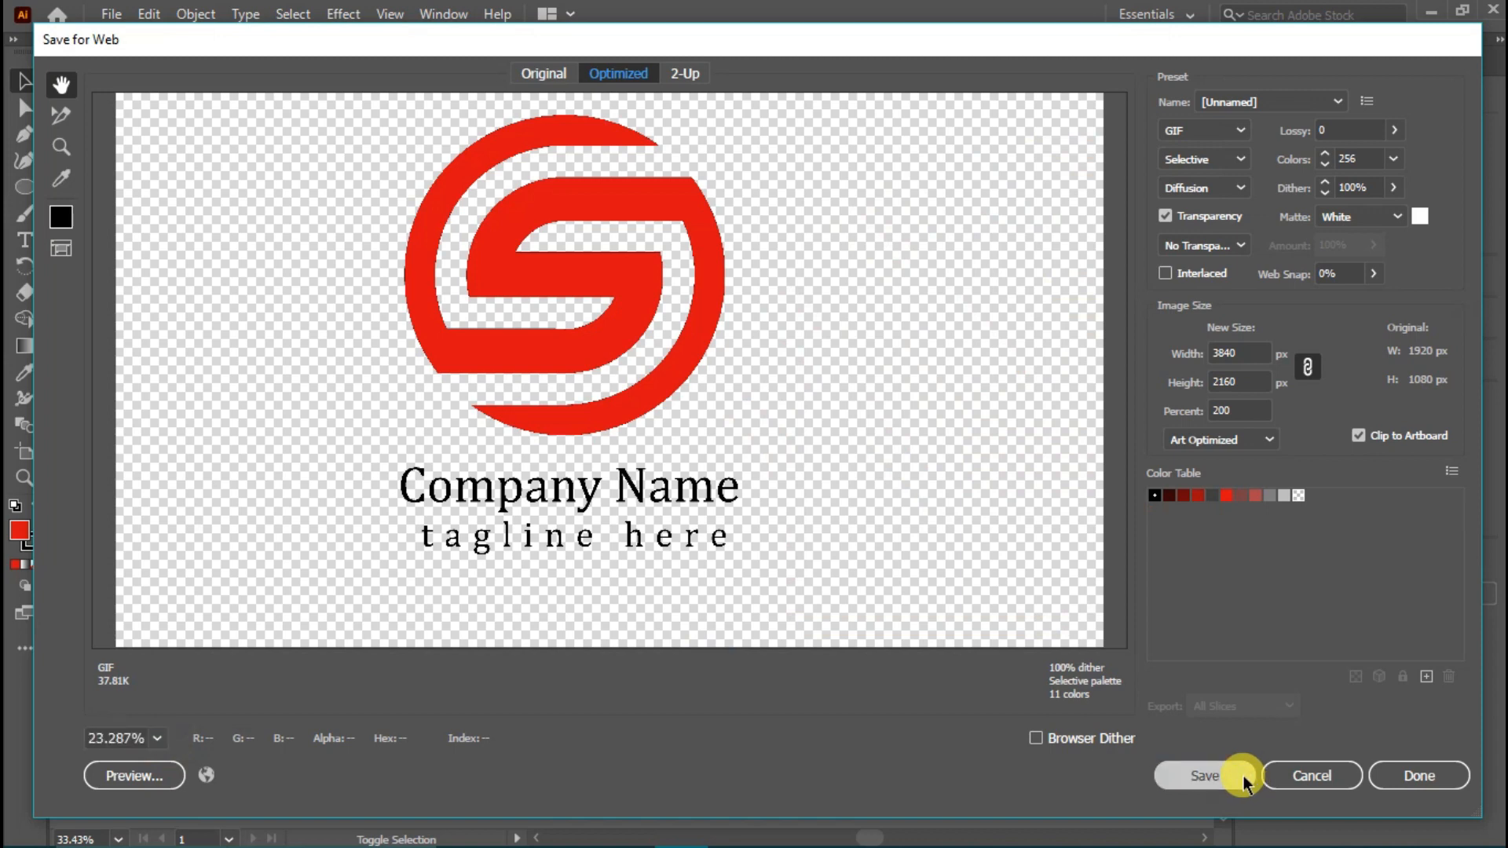
Save the exported GIF to the Desktop under the file name "logo"
click(1243, 778)
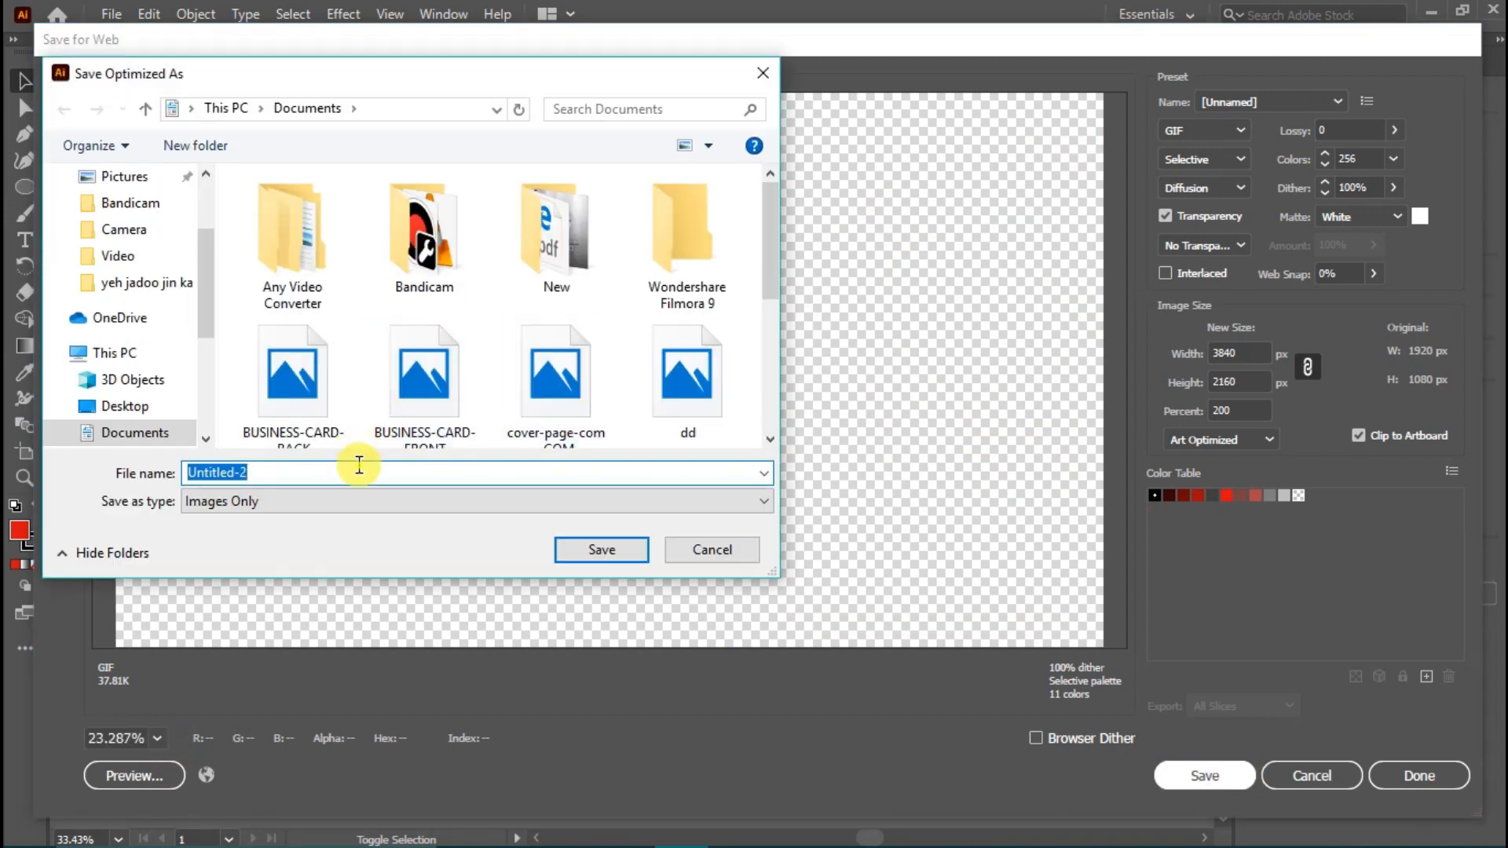
click(359, 472)
key(BackSpace)
key(BackSpace)
key(BackSpace)
key(BackSpace)
key(BackSpace)
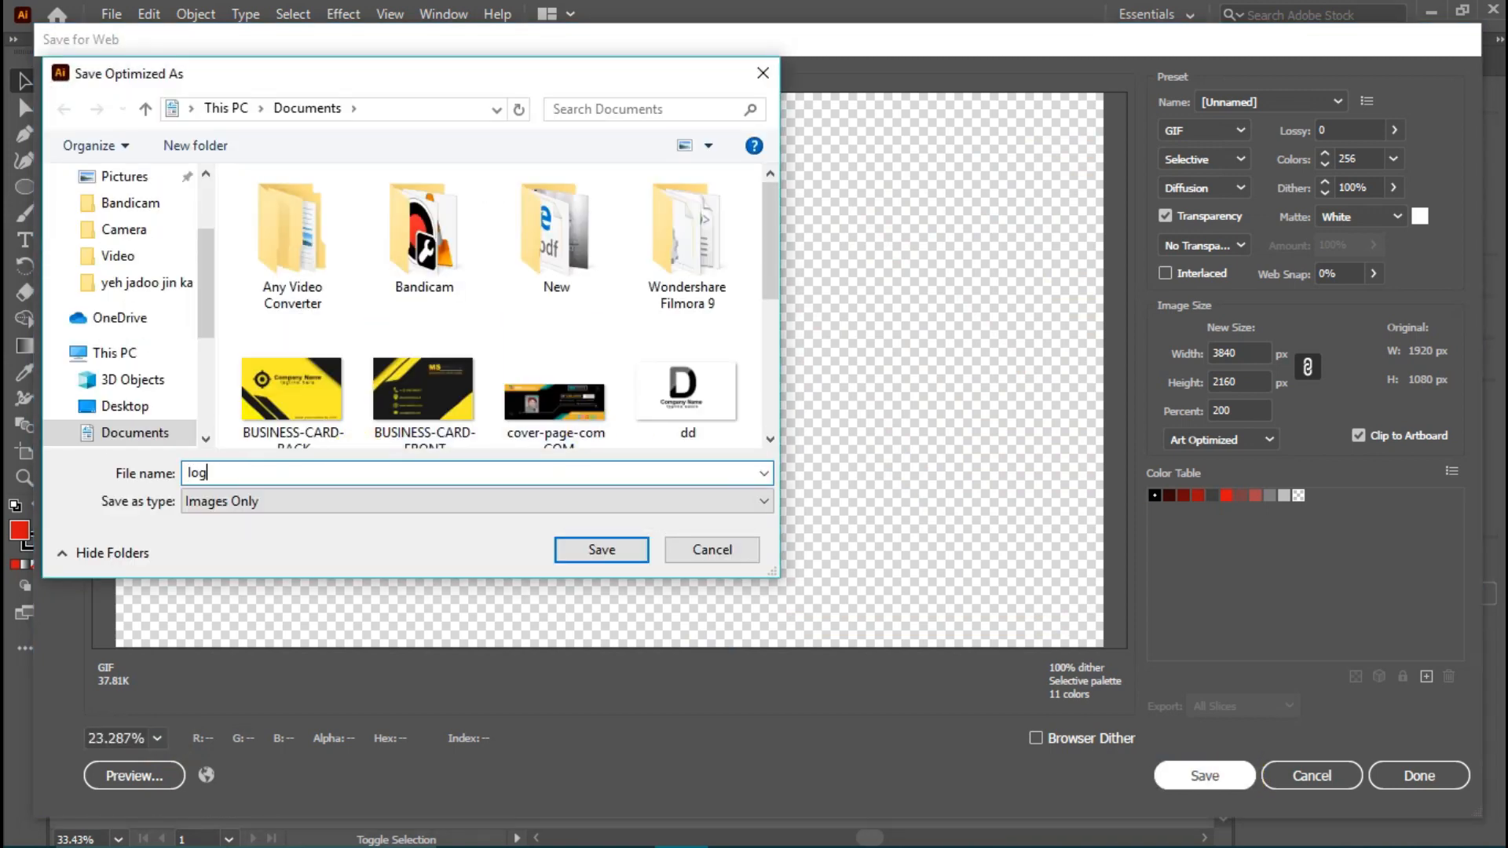
click(122, 406)
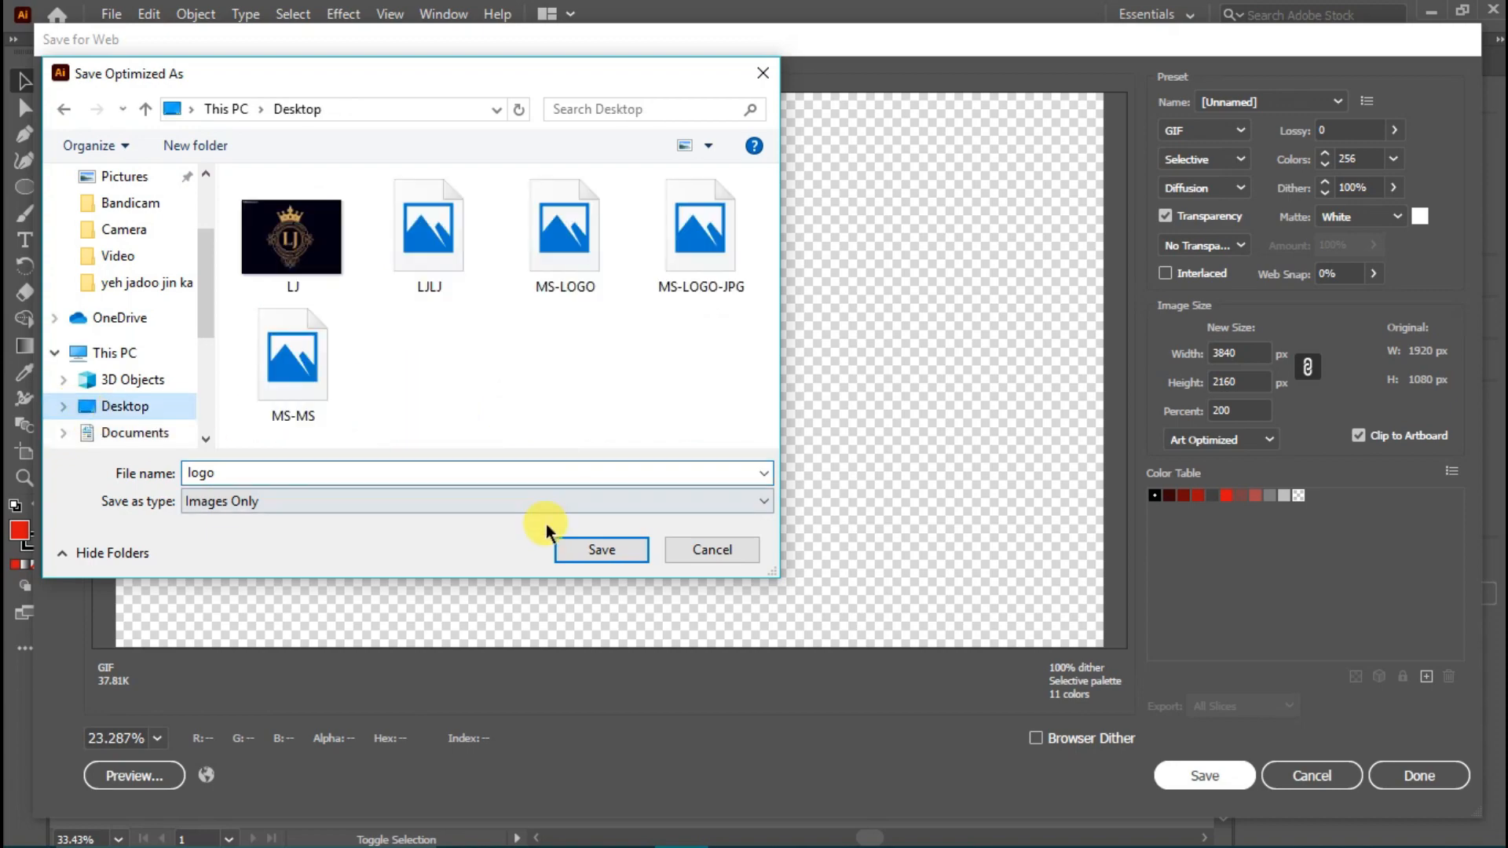
click(577, 550)
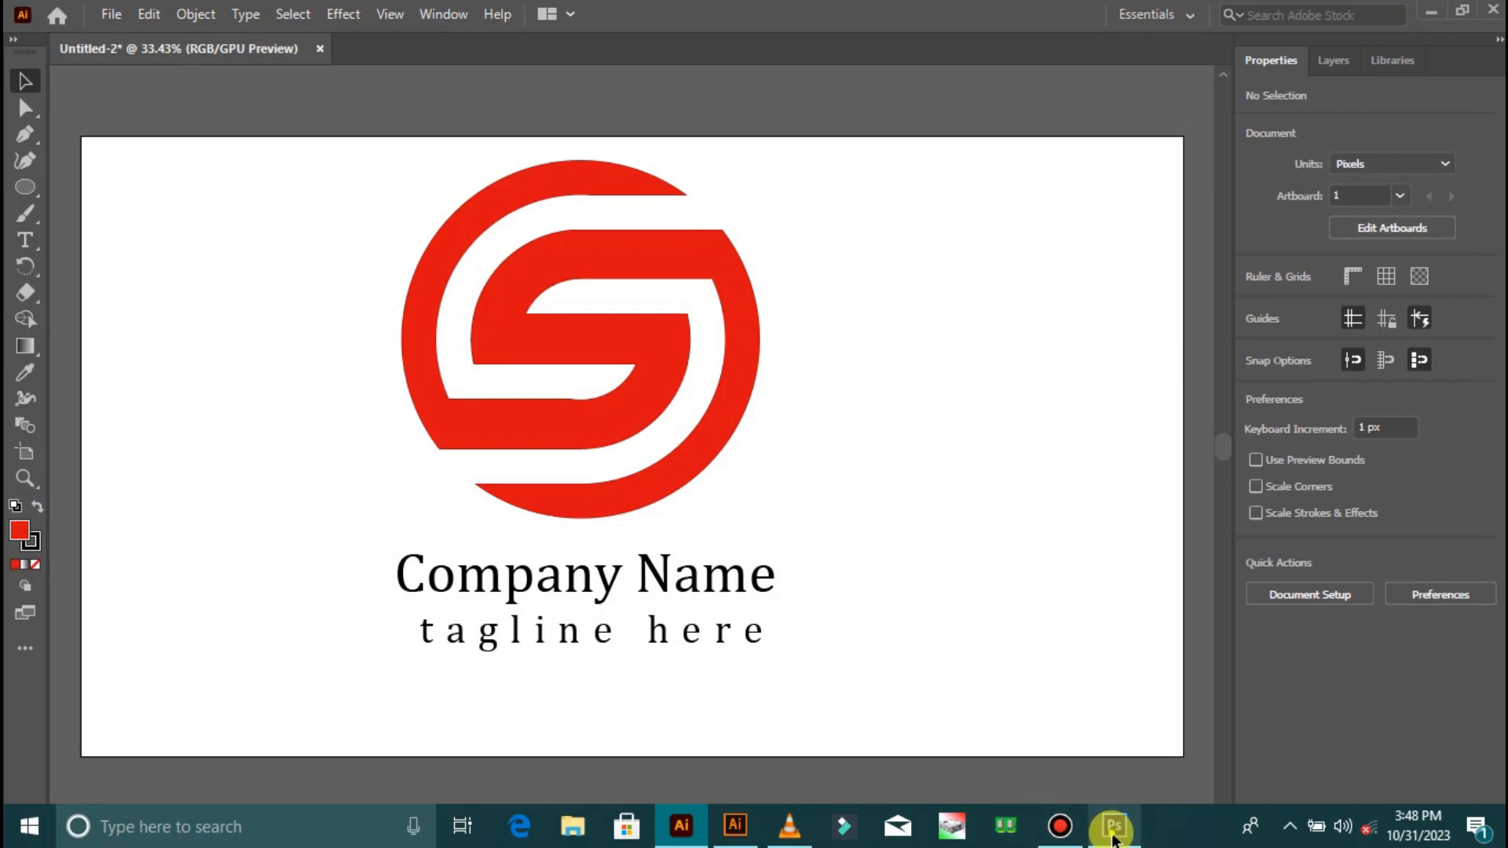
Switch to Photoshop and open the contents of the "[ YOUR LOGO HERE ]" smart object in the Stainless Steel Logo Mockup
click(1113, 831)
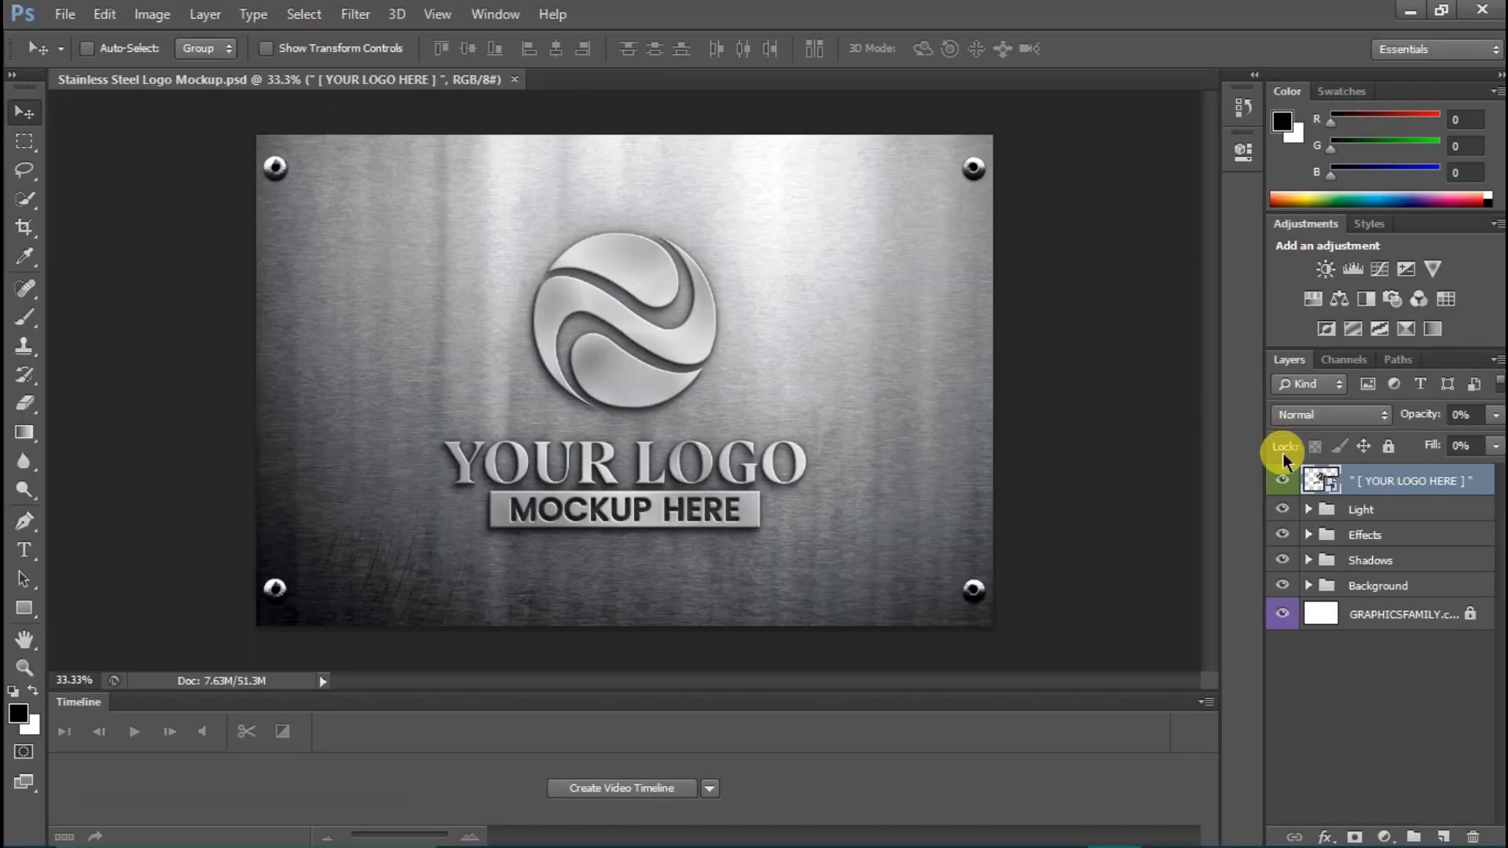
double_click(1318, 485)
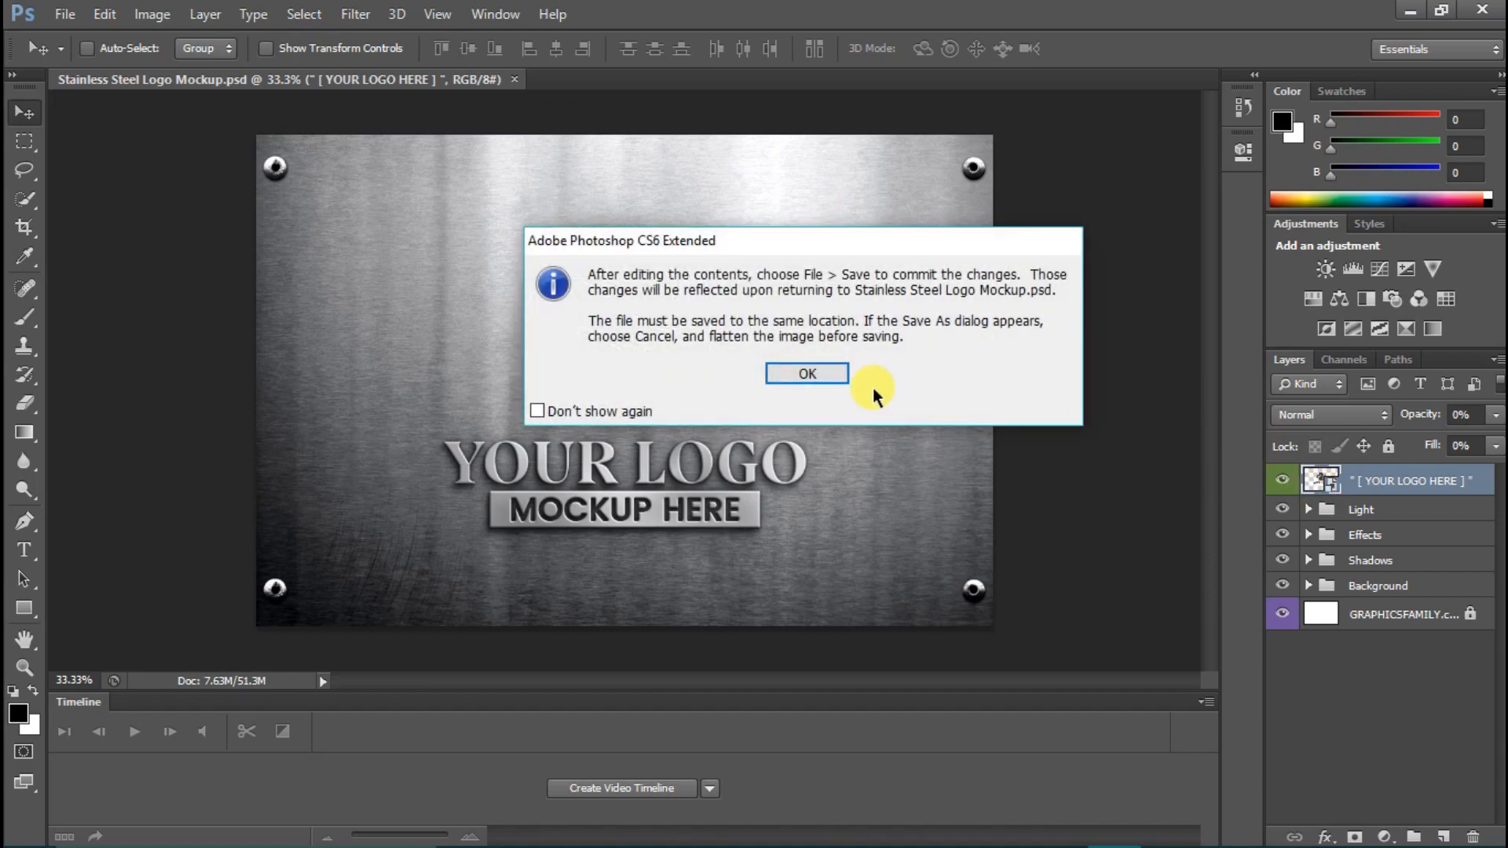
click(834, 374)
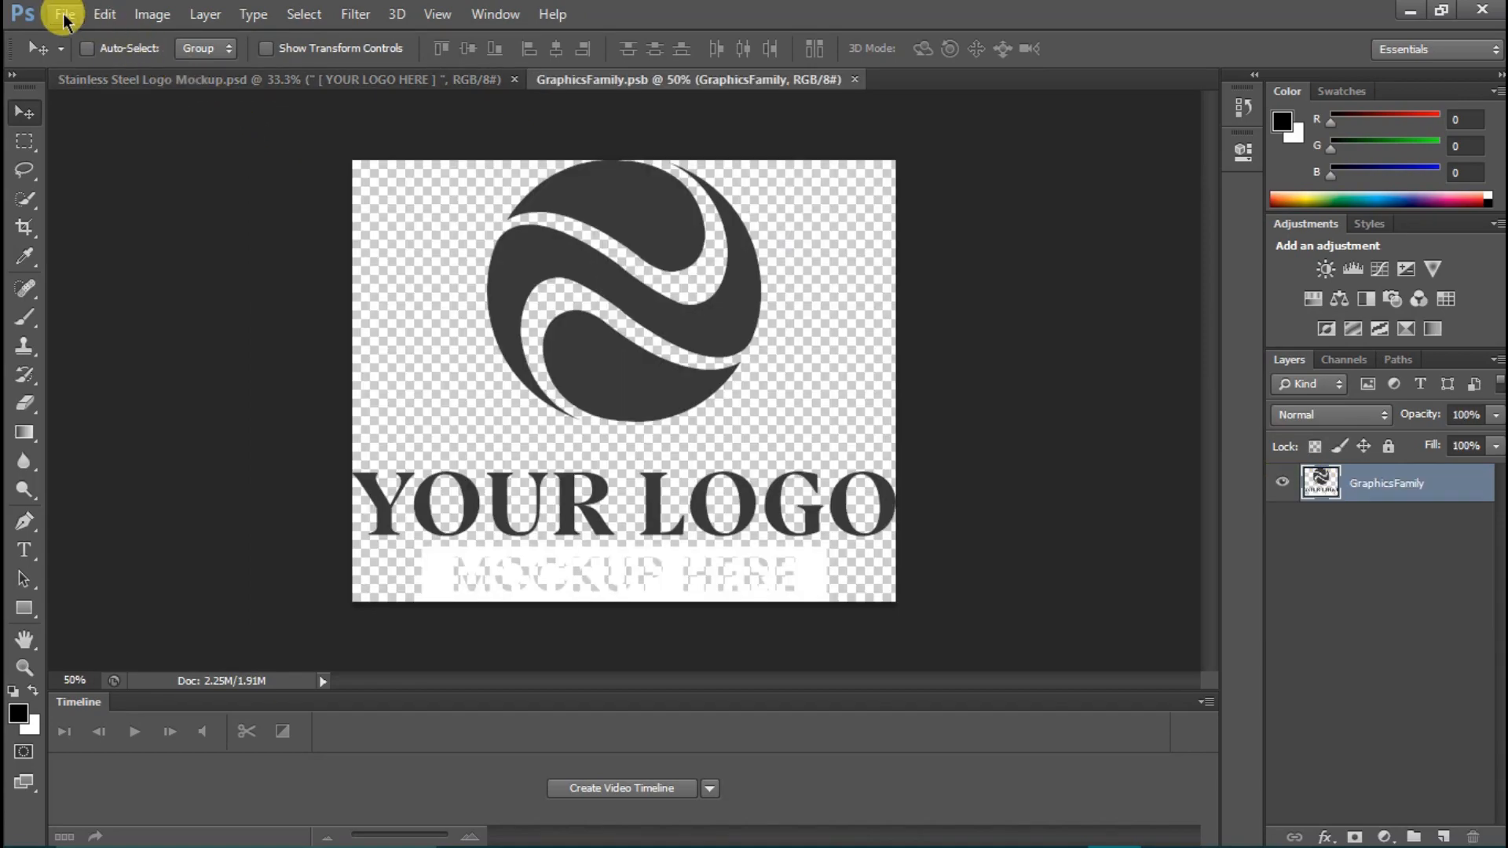
Place the exported "logo" file from the Desktop into the GraphicsFamily.psb smart object document
click(65, 15)
click(100, 370)
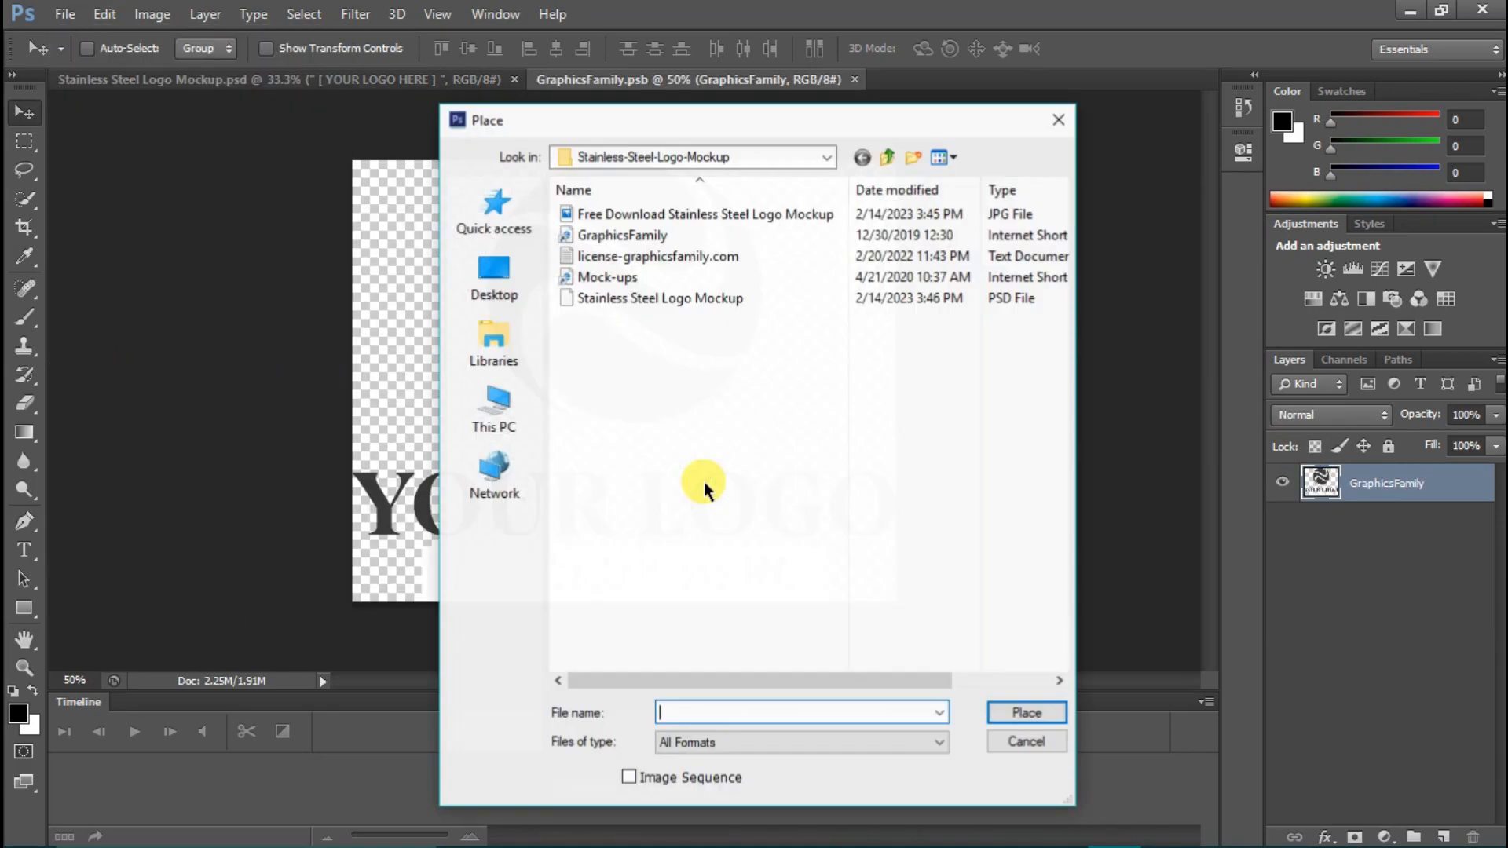
click(495, 291)
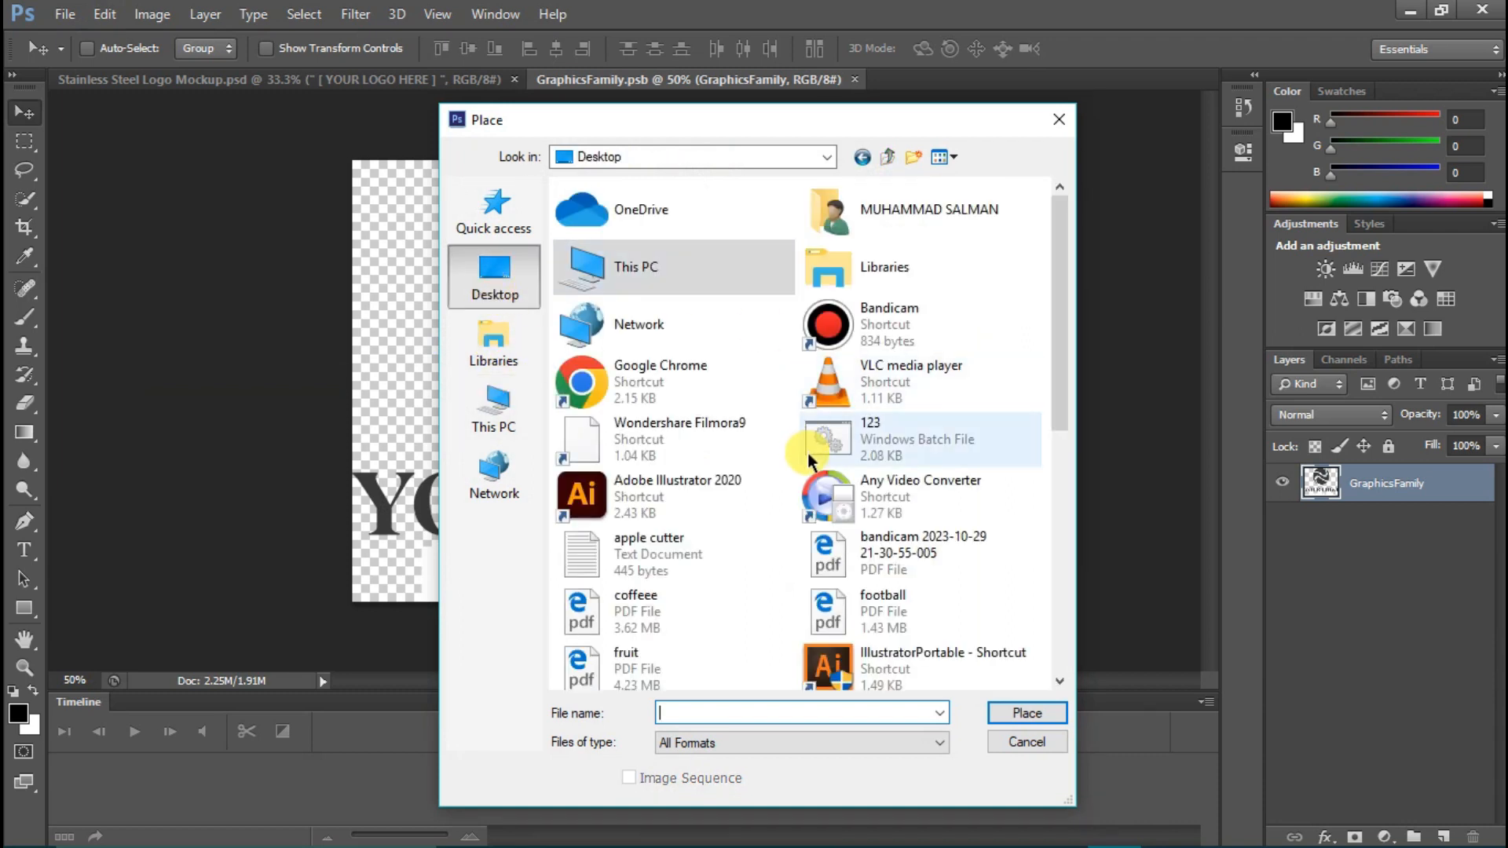
drag(1053, 256, 1071, 471)
double_click(599, 431)
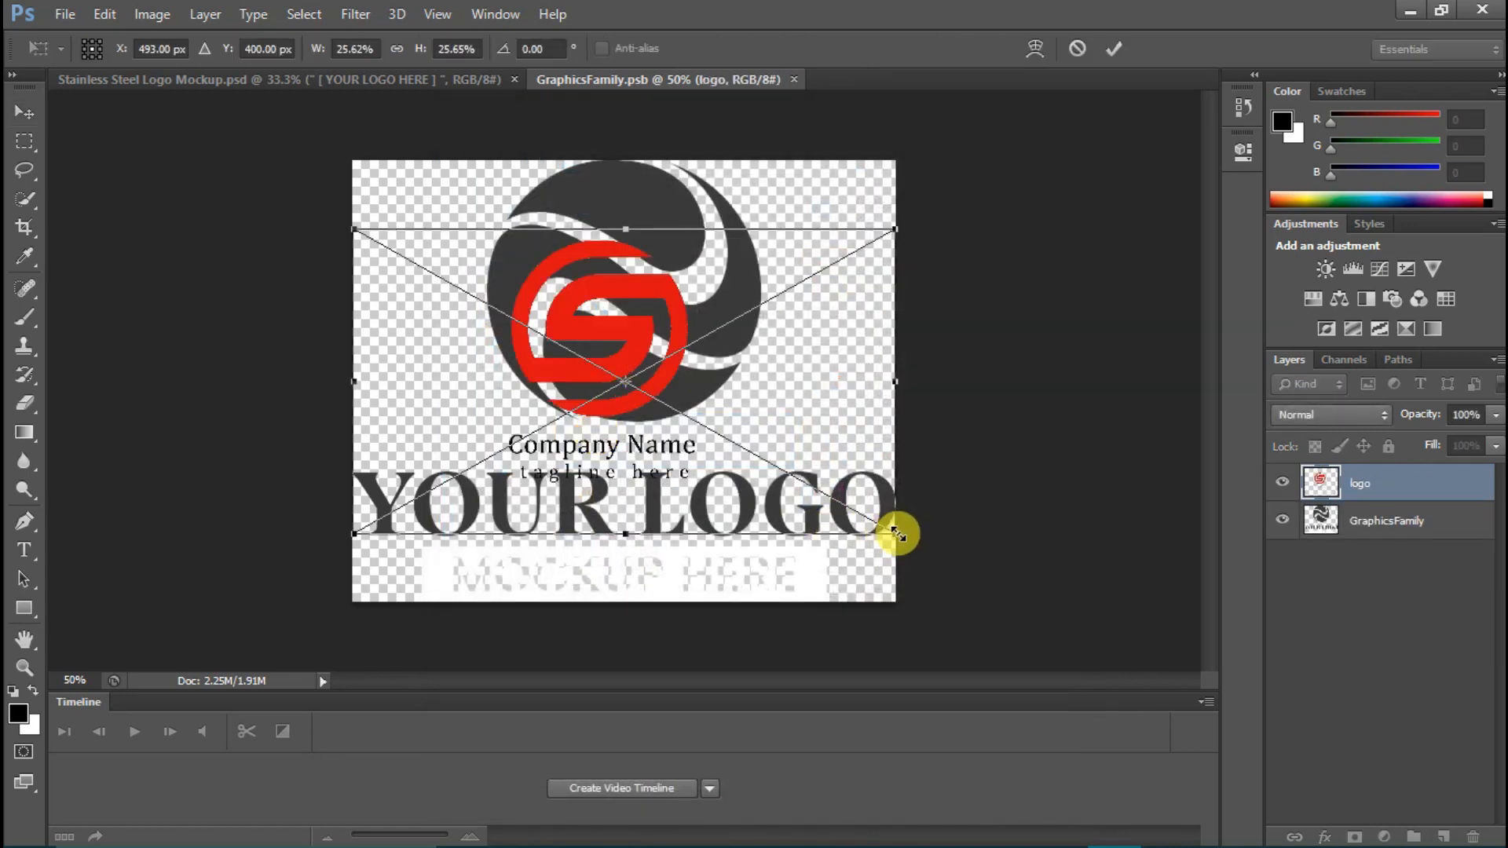
Scale the placed logo to about 45 percent and position it over the placeholder artwork at about X 558.5 px, Y 462 px
drag(897, 534, 1067, 663)
drag(622, 300, 658, 327)
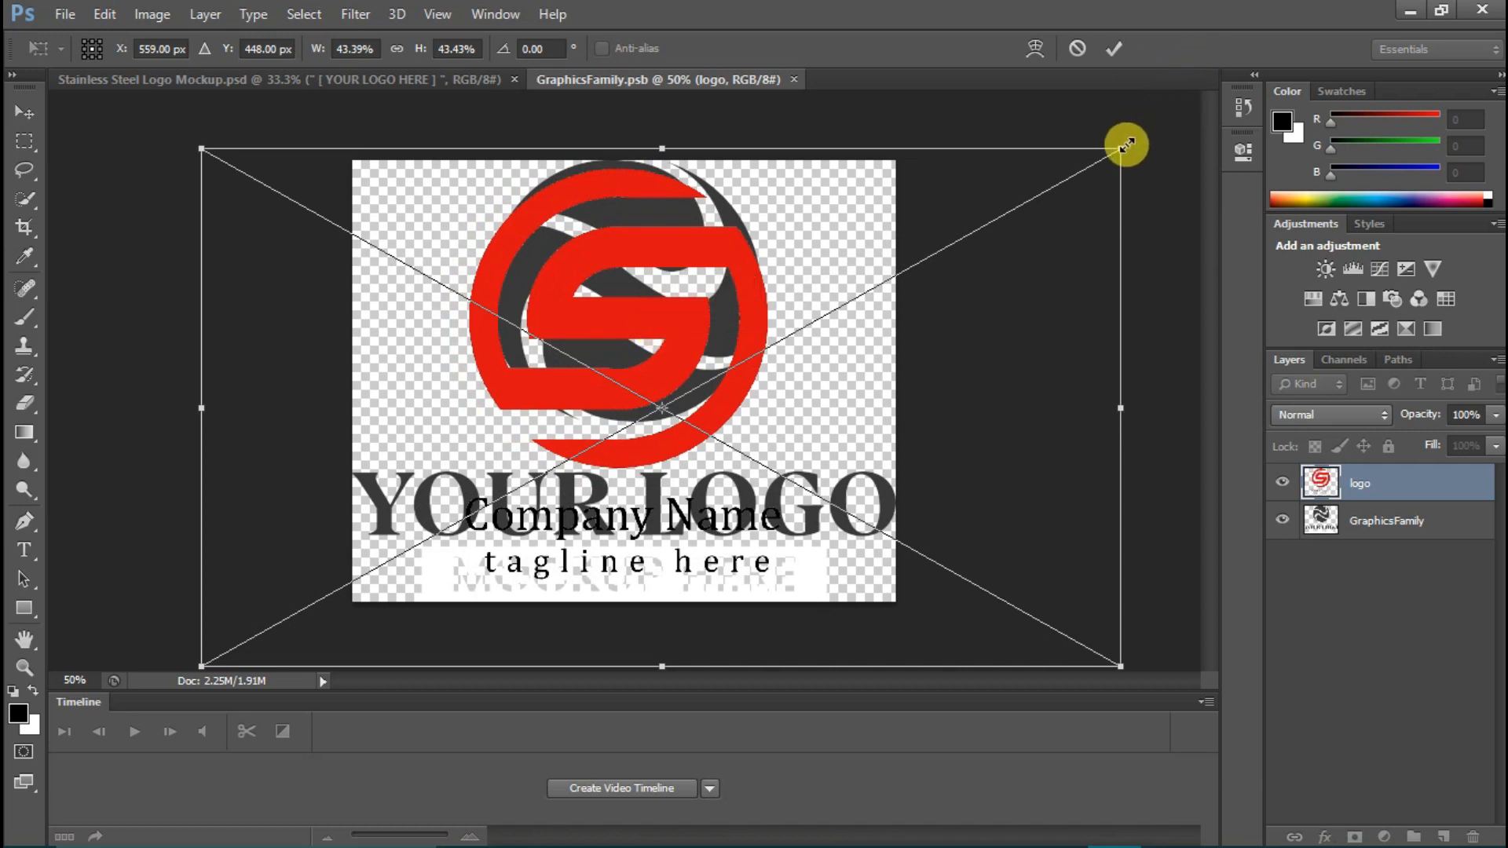
drag(1131, 143, 1145, 134)
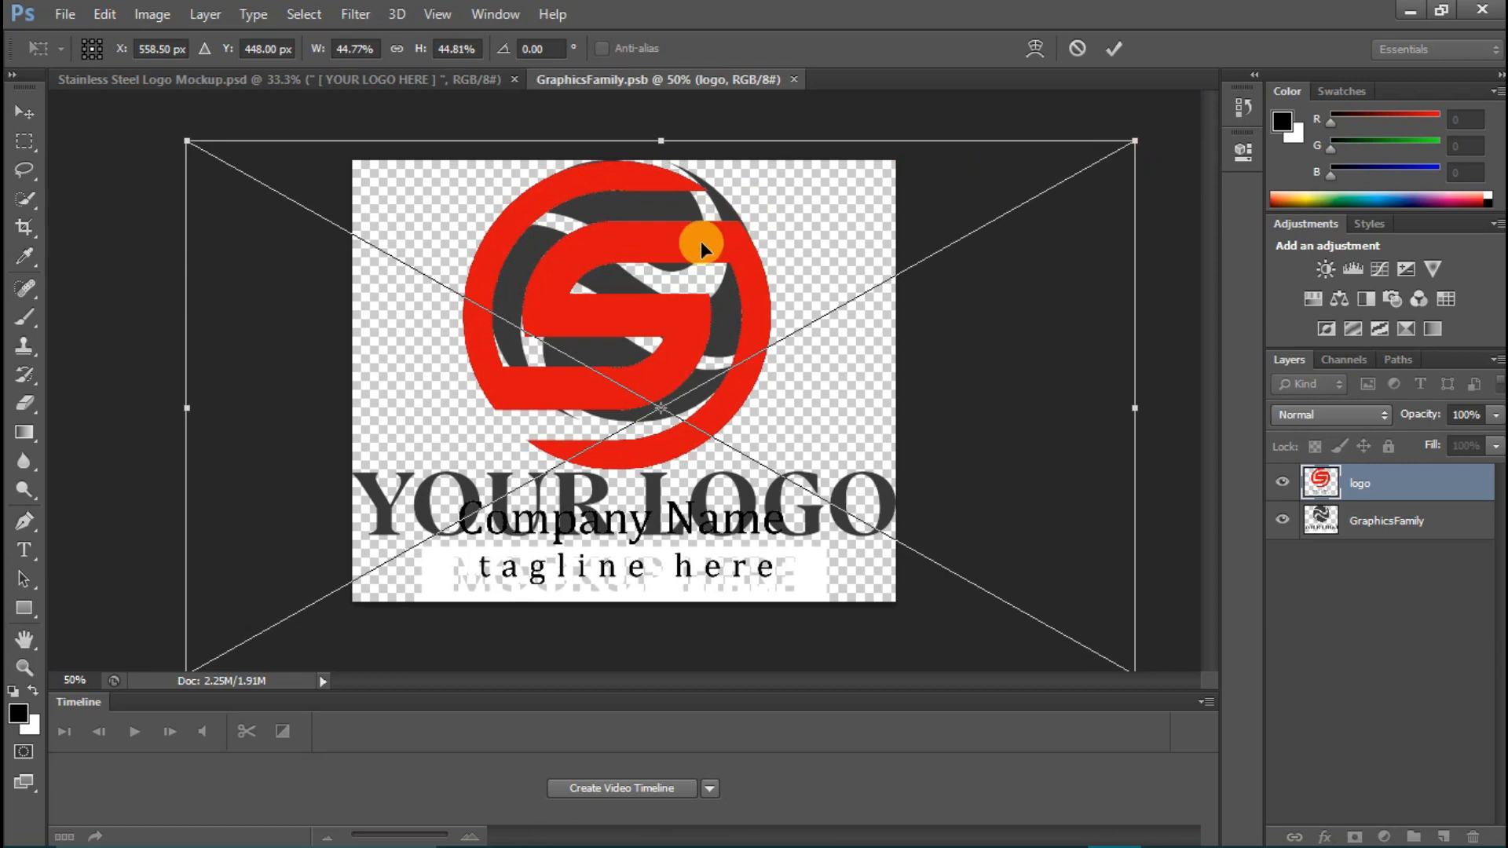
drag(701, 241, 701, 248)
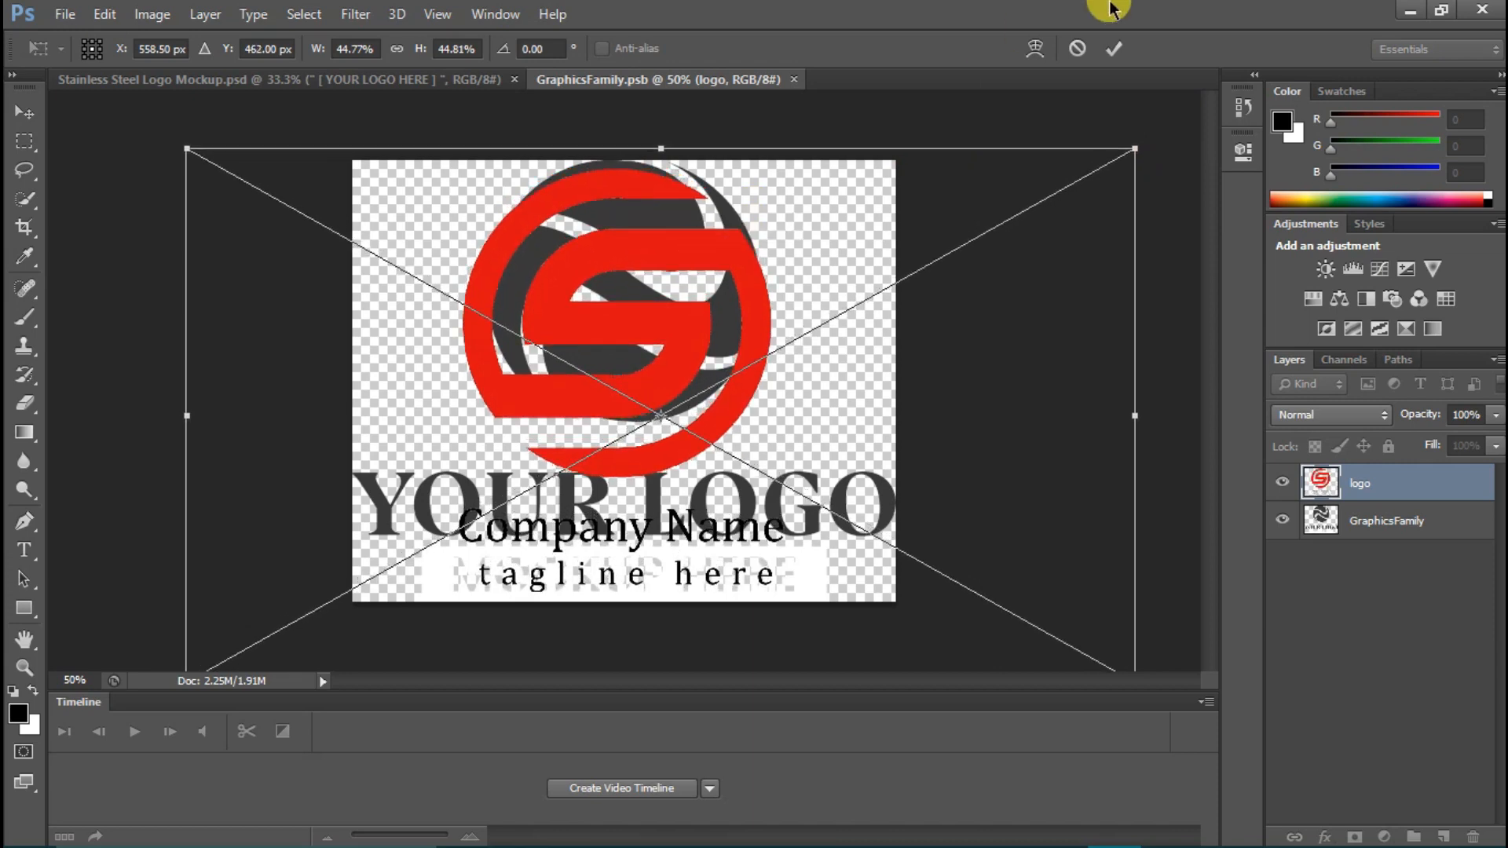
click(1115, 54)
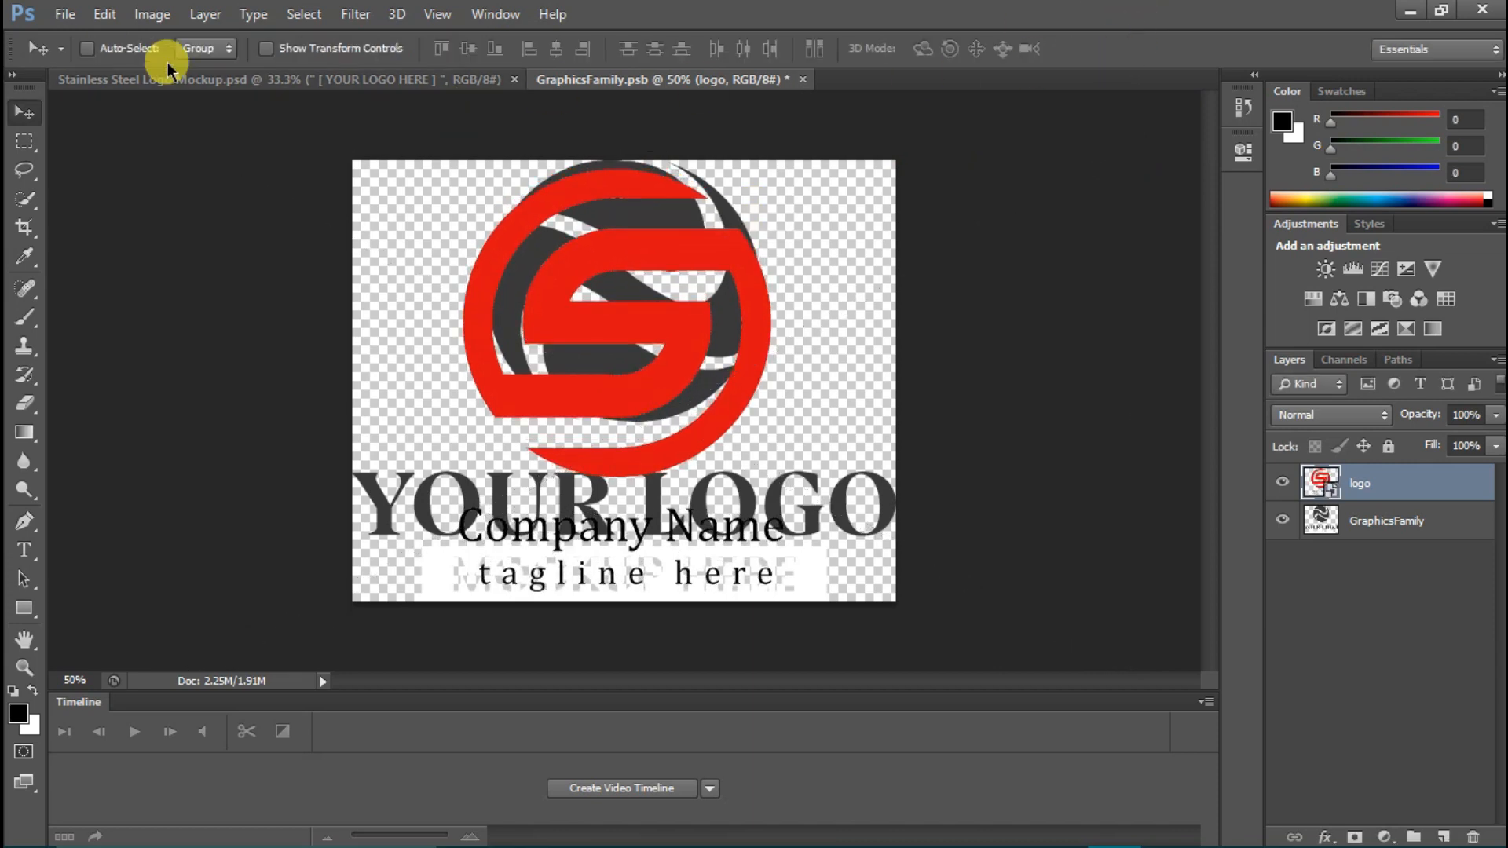
Hide the GraphicsFamily placeholder layer, and close the smart object with its changes saved to update the steel mockup
click(1283, 522)
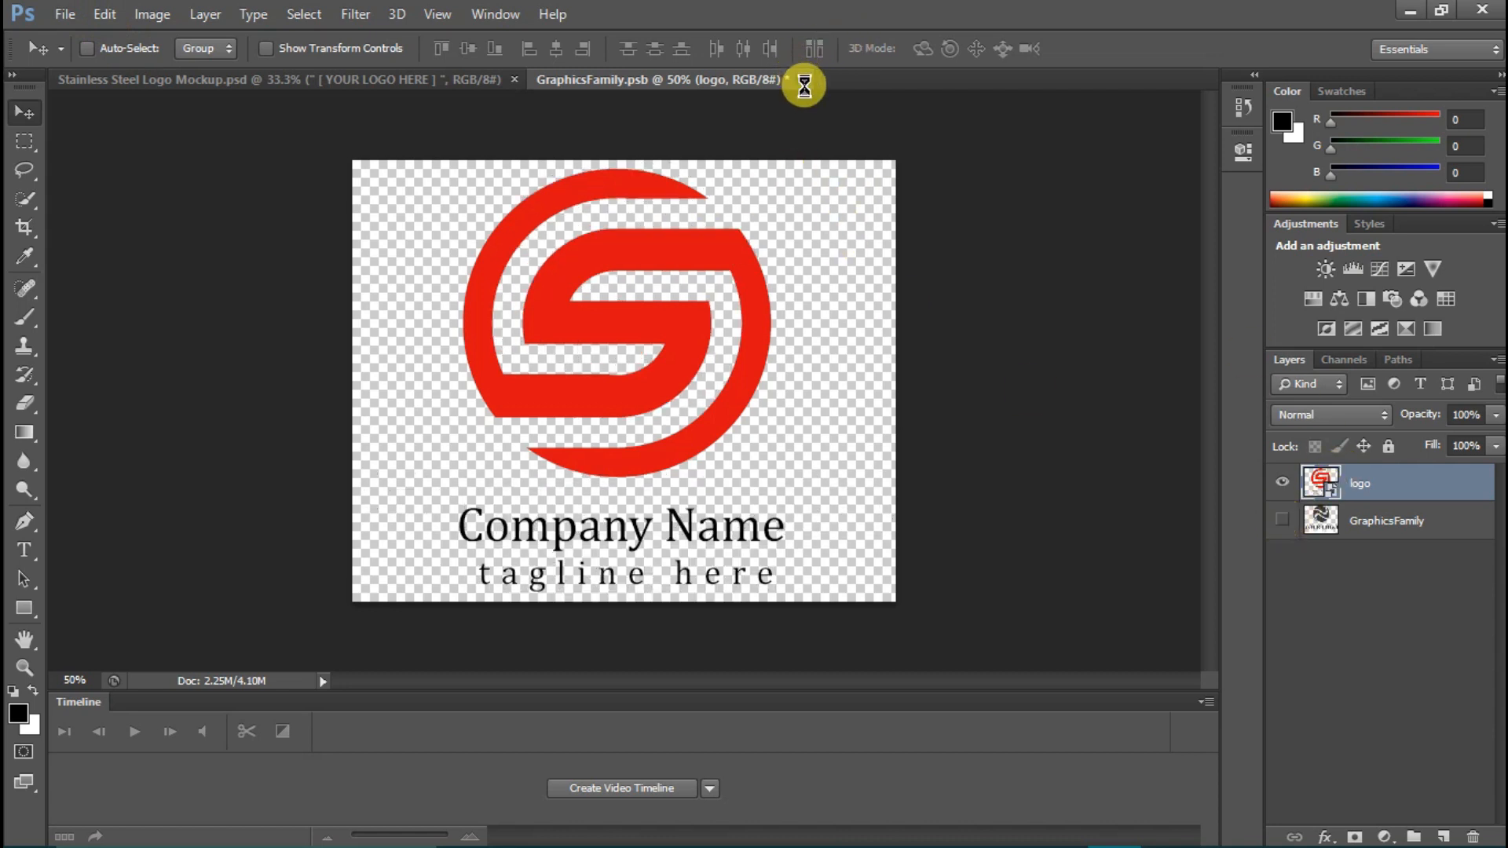
click(634, 332)
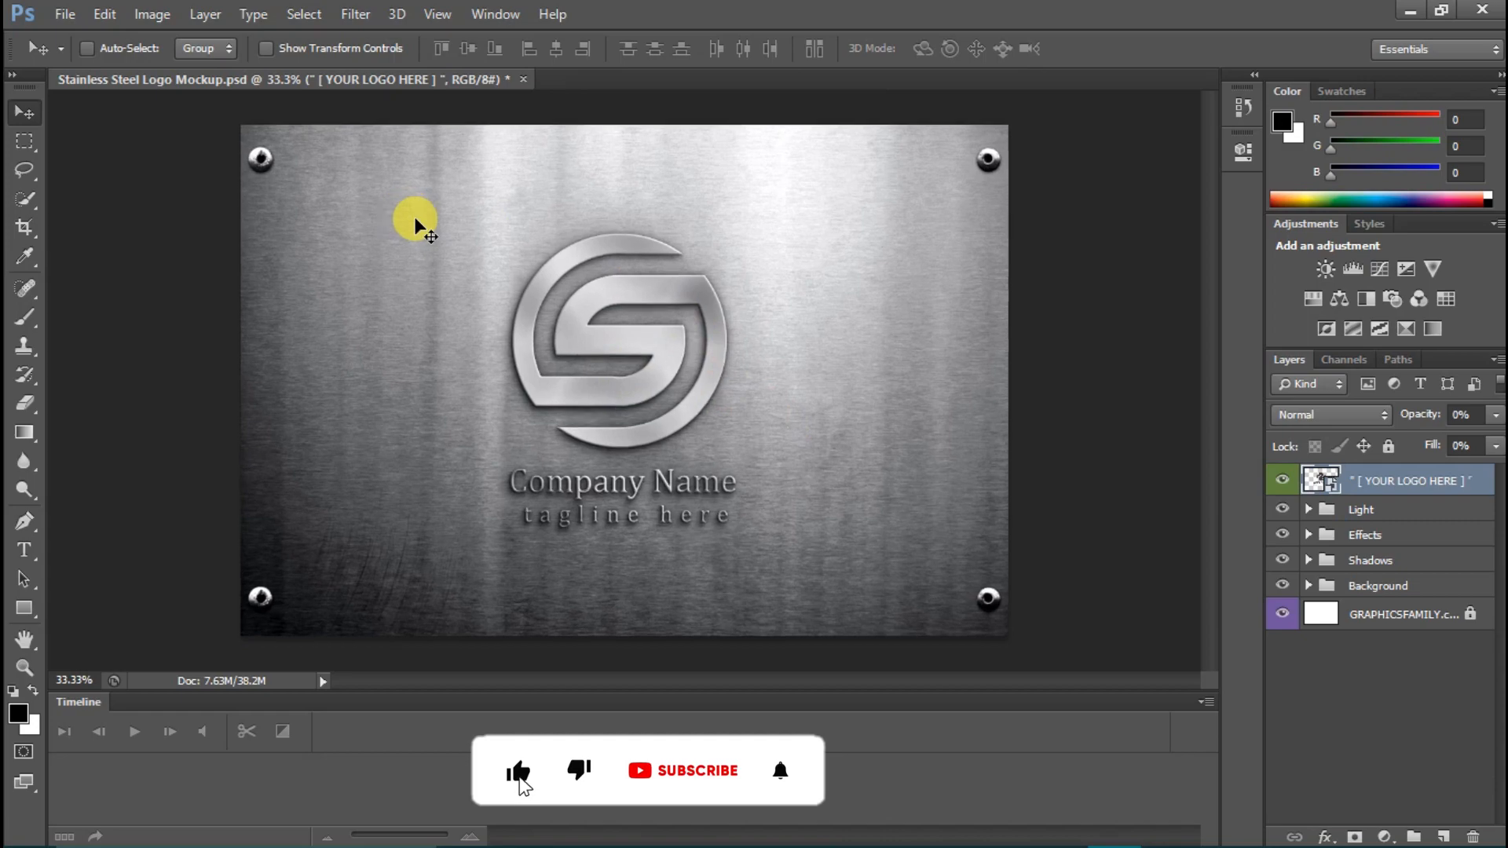
key(ctrl+plus)
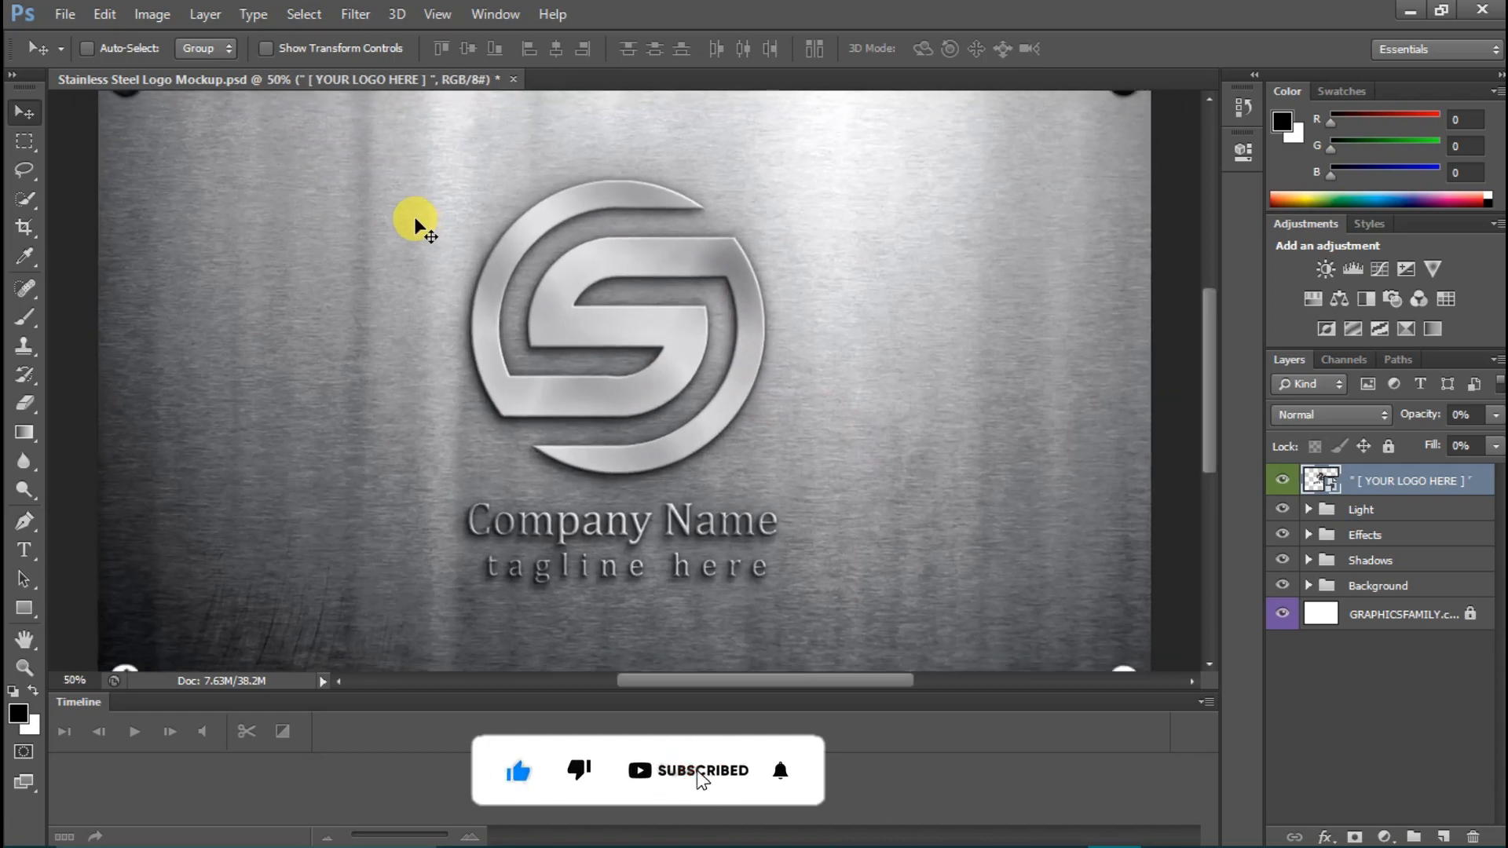
key(ctrl+minus)
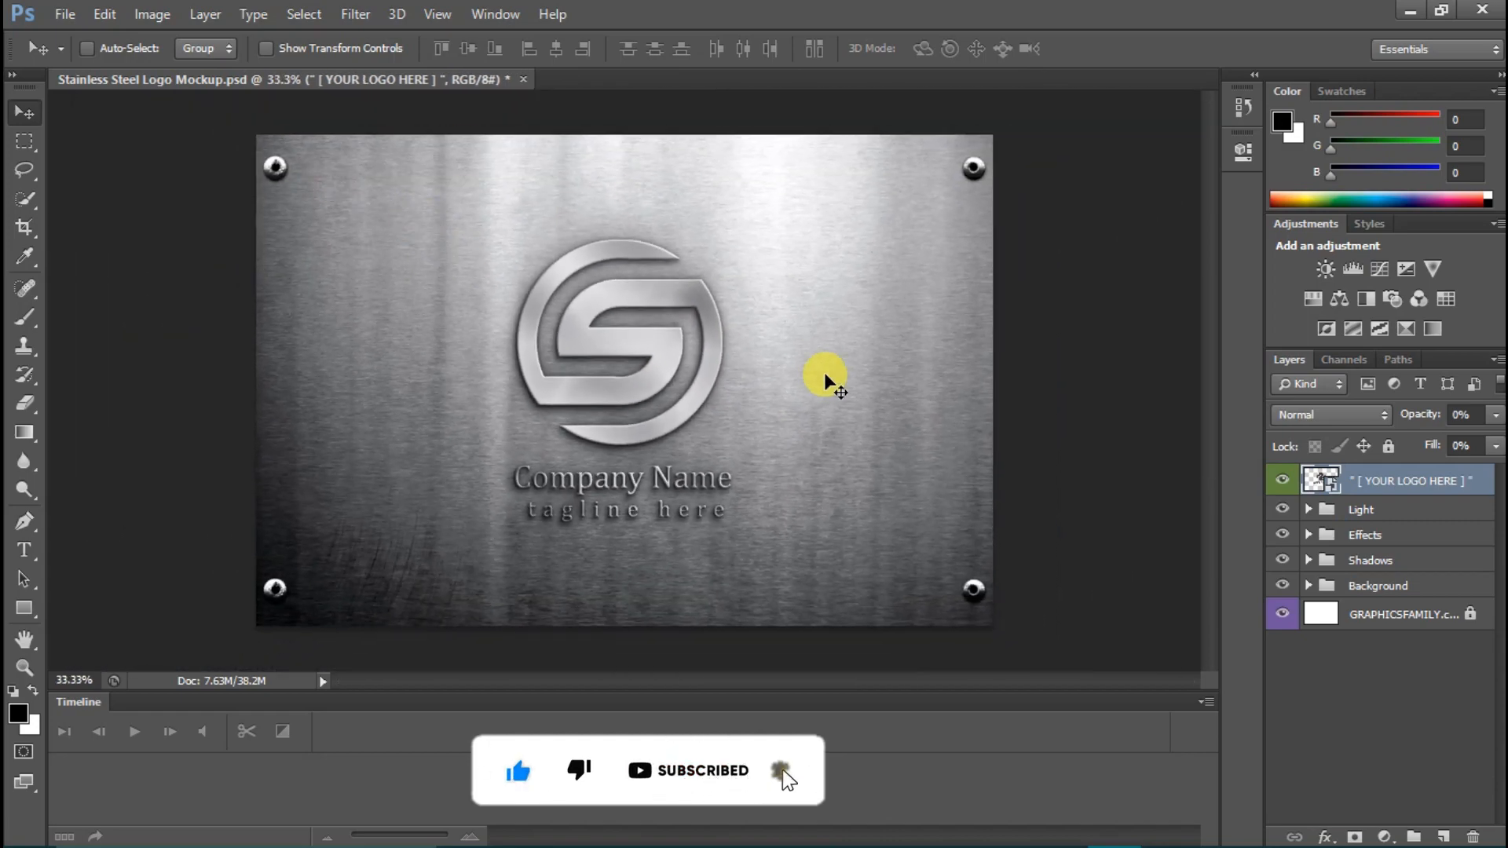